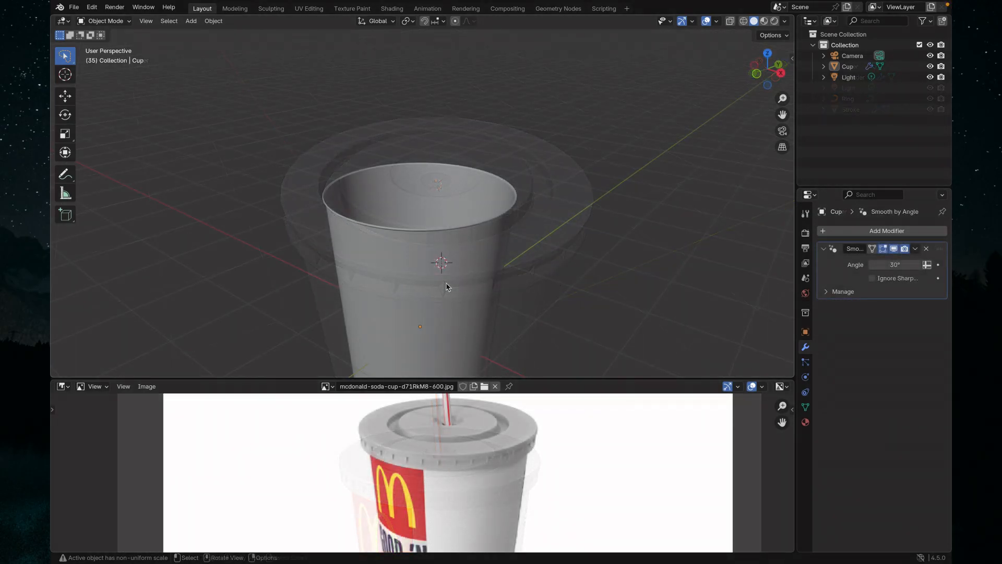
- Examine the cup model's open top and rim, both close up and as a whole
scroll(443, 272, "down", 5)
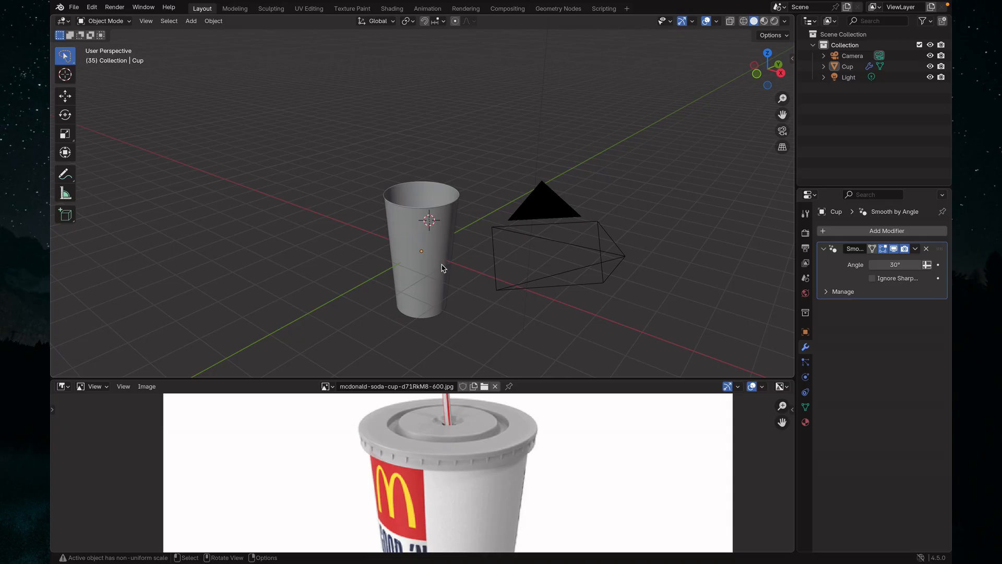
scroll(442, 268, "up", 4)
scroll(442, 268, "down", 4)
scroll(442, 267, "up", 2)
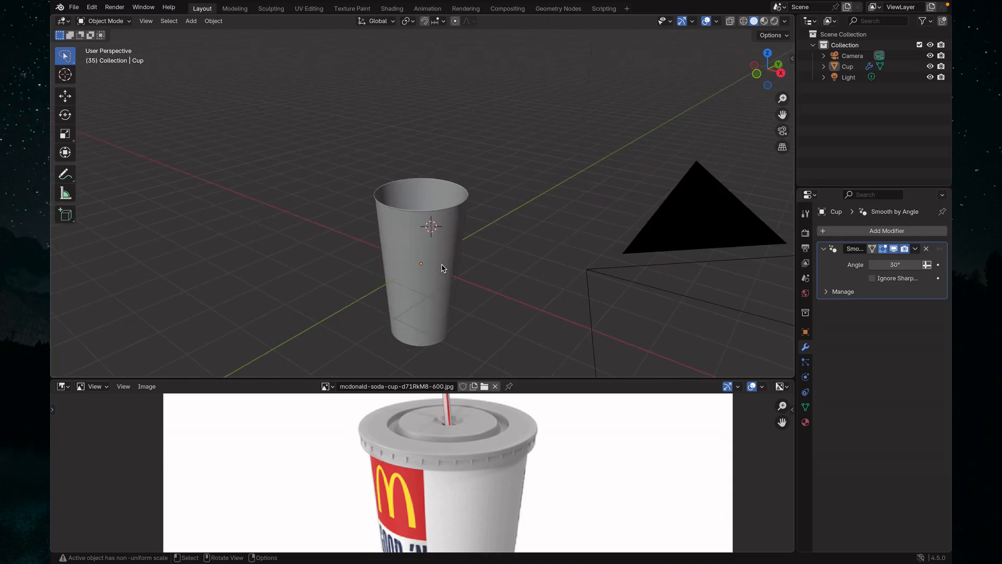
scroll(442, 268, "up", 3)
scroll(442, 267, "down", 3)
scroll(462, 218, "up", 5)
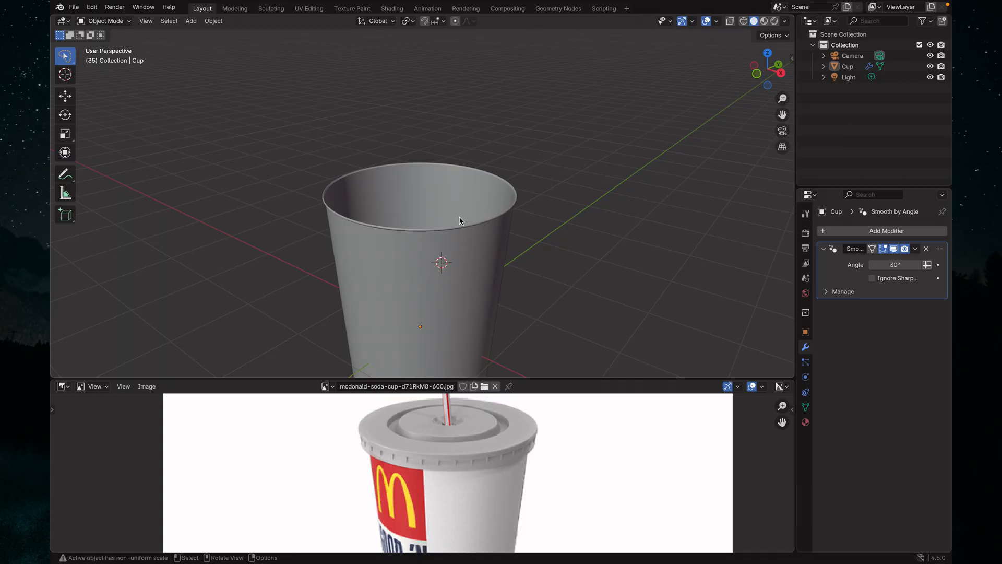
scroll(457, 256, "down", 5)
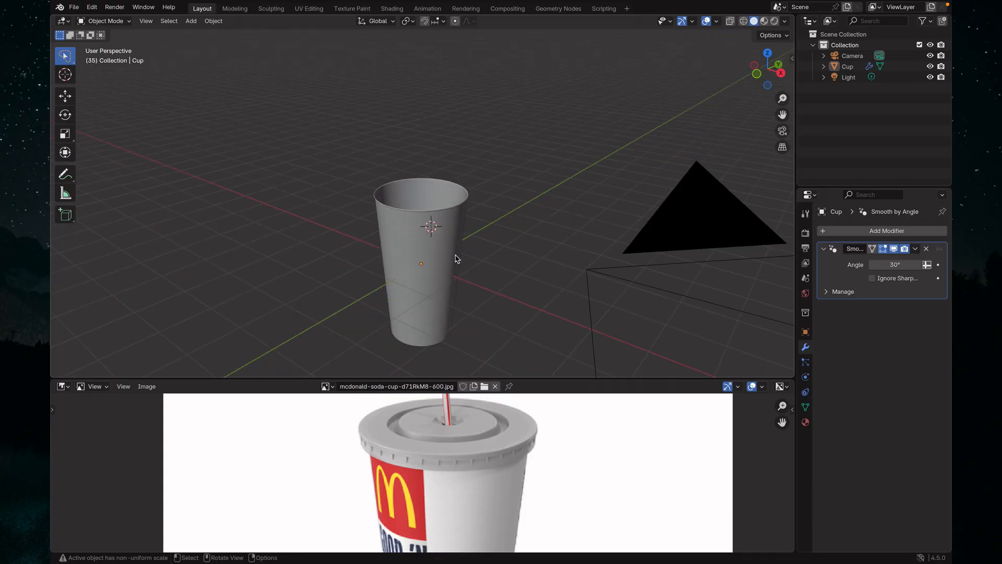
mouse_move(455, 258)
middle_mouse_down("shift")
mouse_move(450, 224)
mouse_move(464, 246)
middle_mouse_up("shift")
scroll(451, 243, "up", 4)
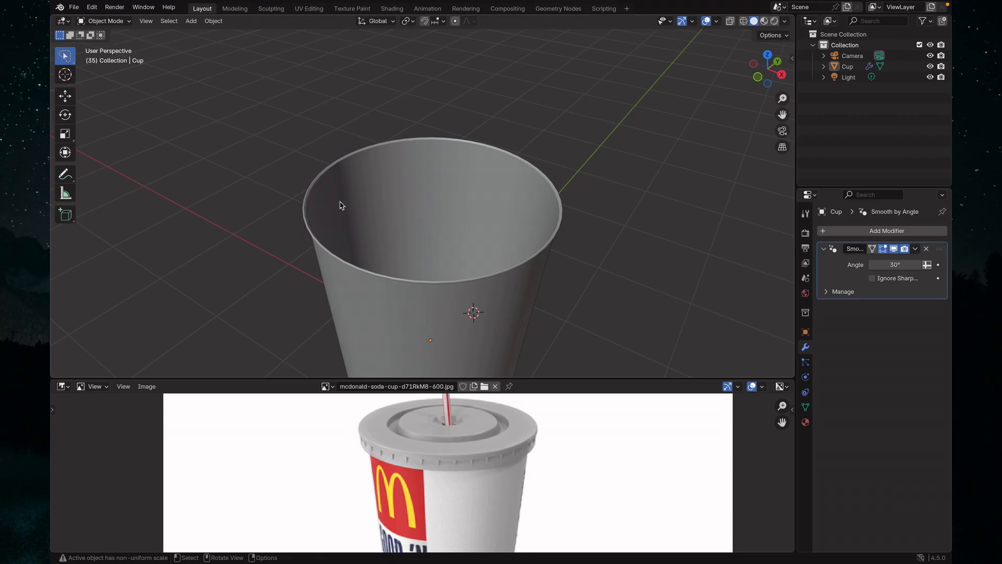
scroll(358, 217, "down", 3)
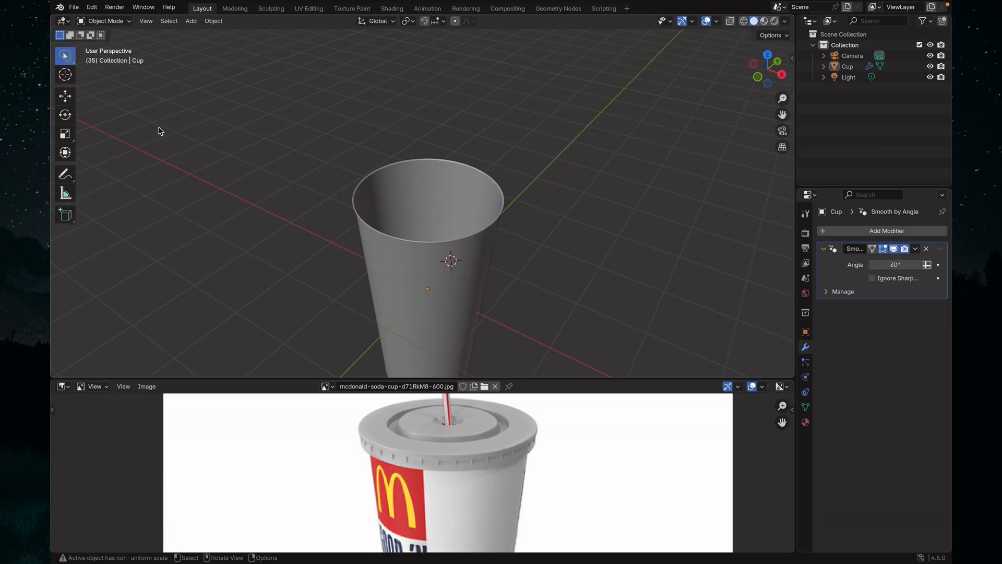
- Move the 3D cursor away from the cup into the empty space beside it
left_click(69, 78)
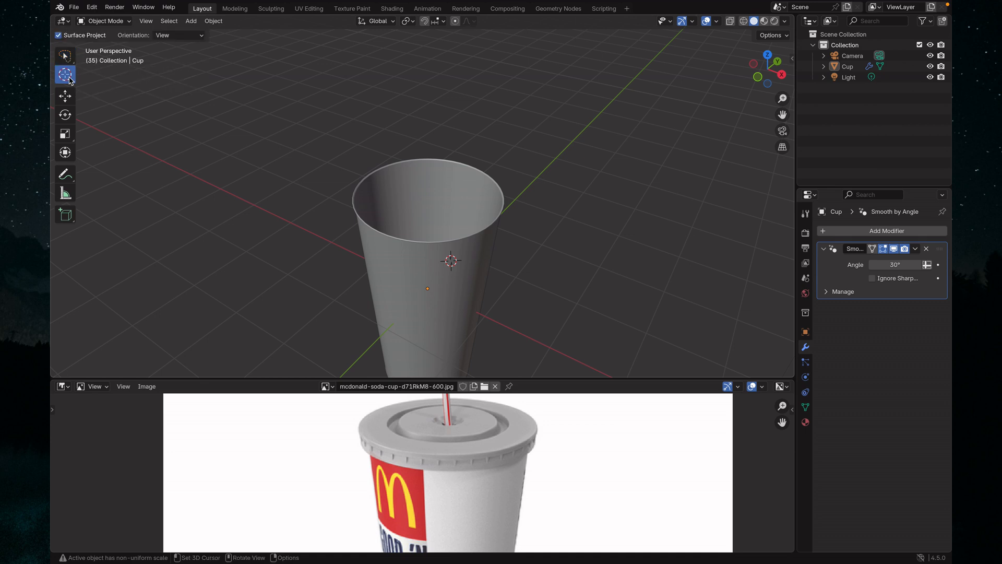
left_click_drag(450, 262, 204, 207)
middle_click_drag(291, 233, 397, 215, "shift")
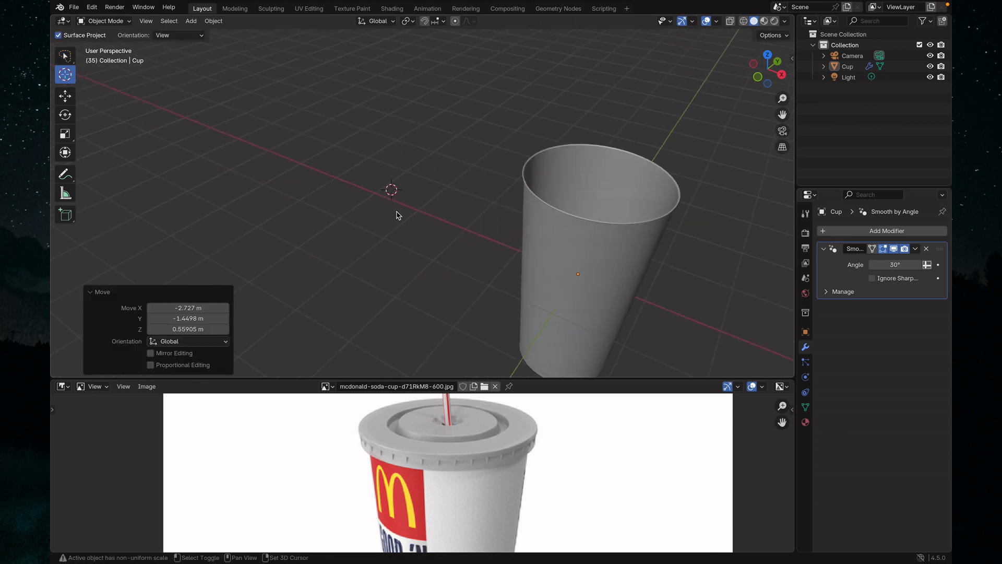
left_click_drag(391, 194, 330, 182)
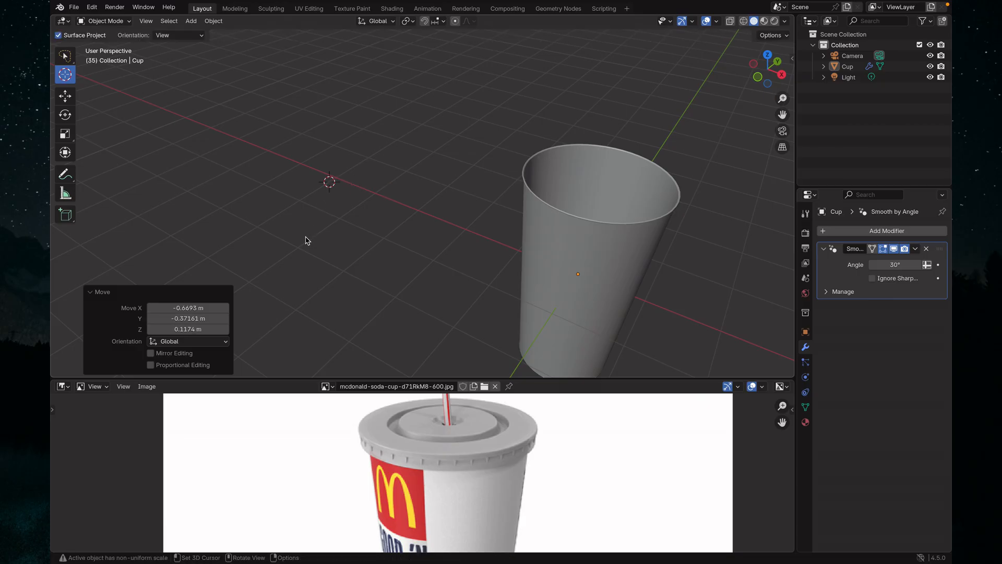
- Try adding a 2 m cube at the 3D cursor scaled to about 0.506, and delete it
key("shift+a")
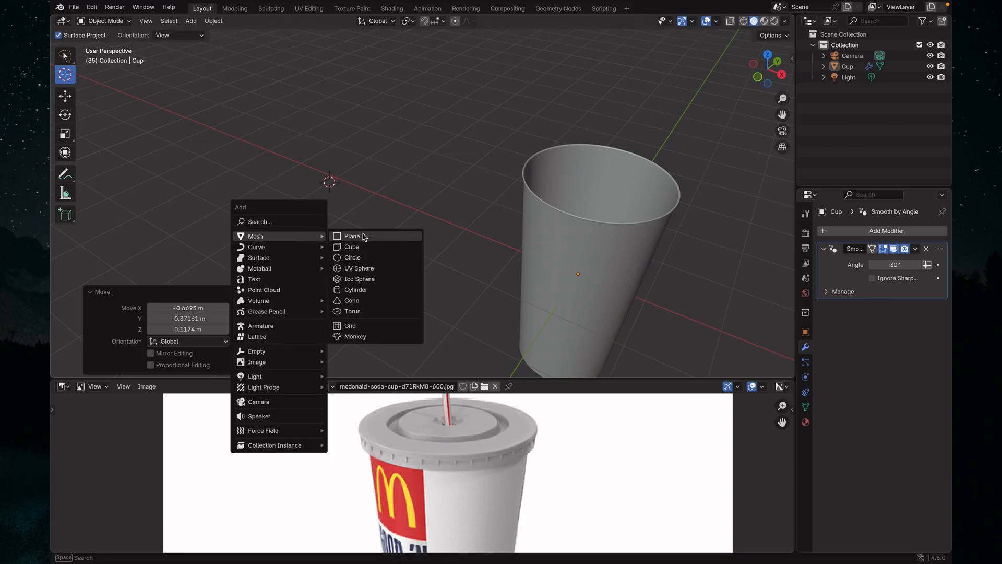
left_click(374, 246)
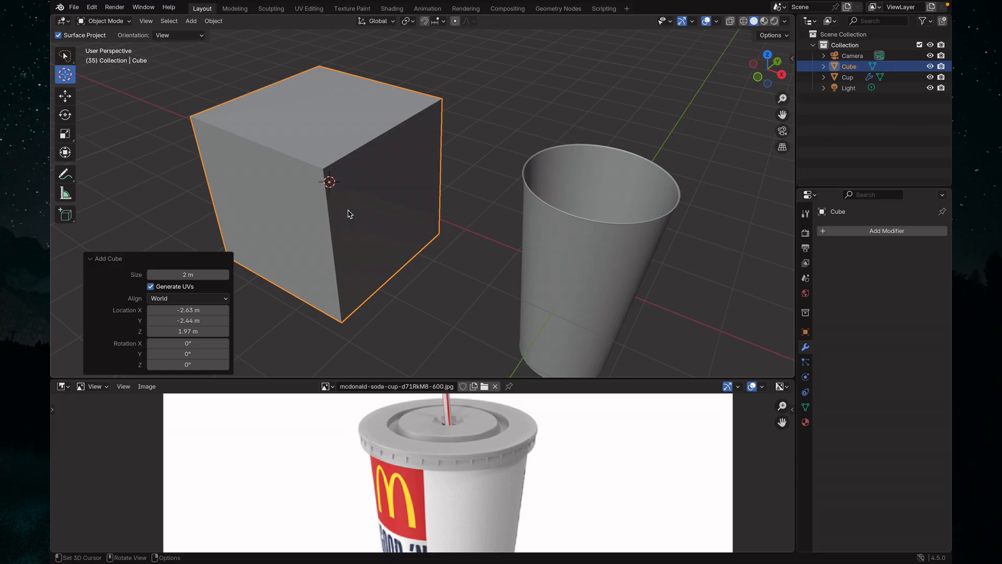
key("s")
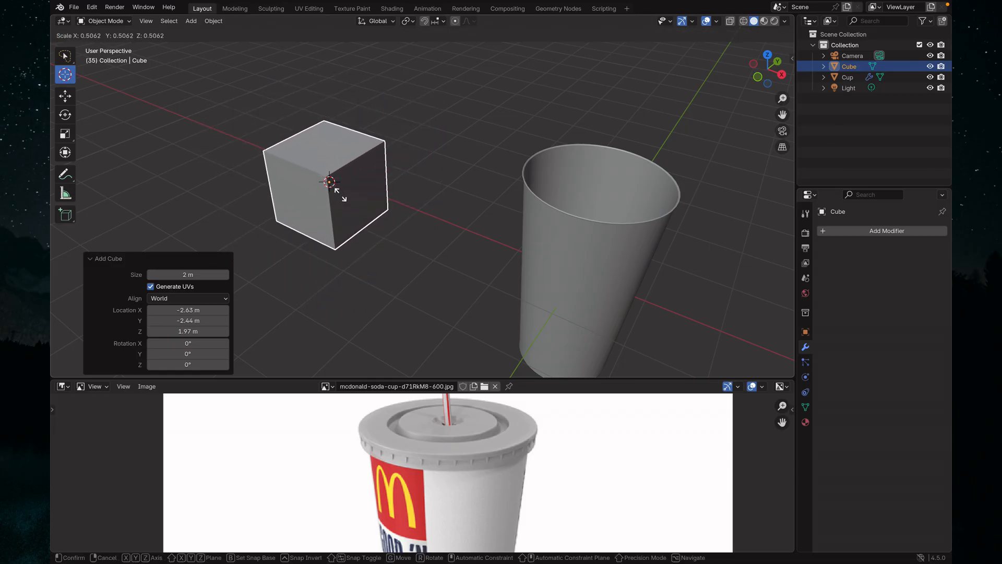
left_click(340, 195)
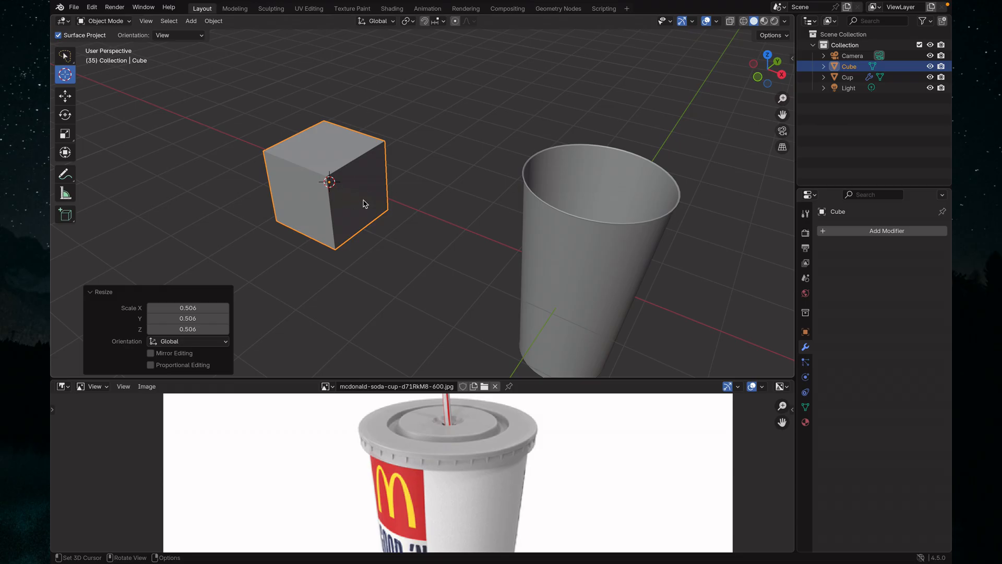
key("x")
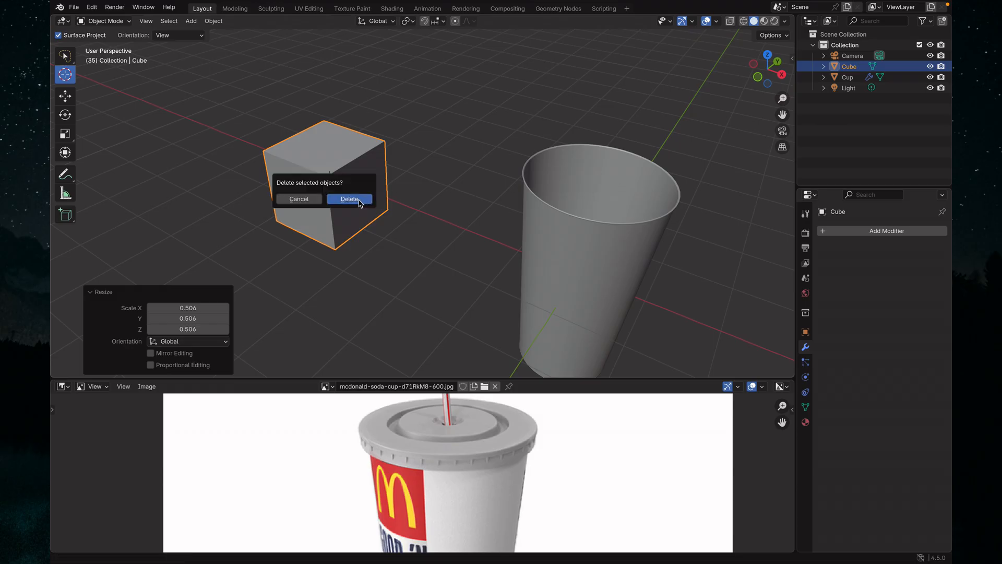
left_click(360, 200)
- Select the Cup object and open its mesh in Edit Mode
middle_click_drag(581, 241, 511, 226)
scroll(510, 225, "up", 3)
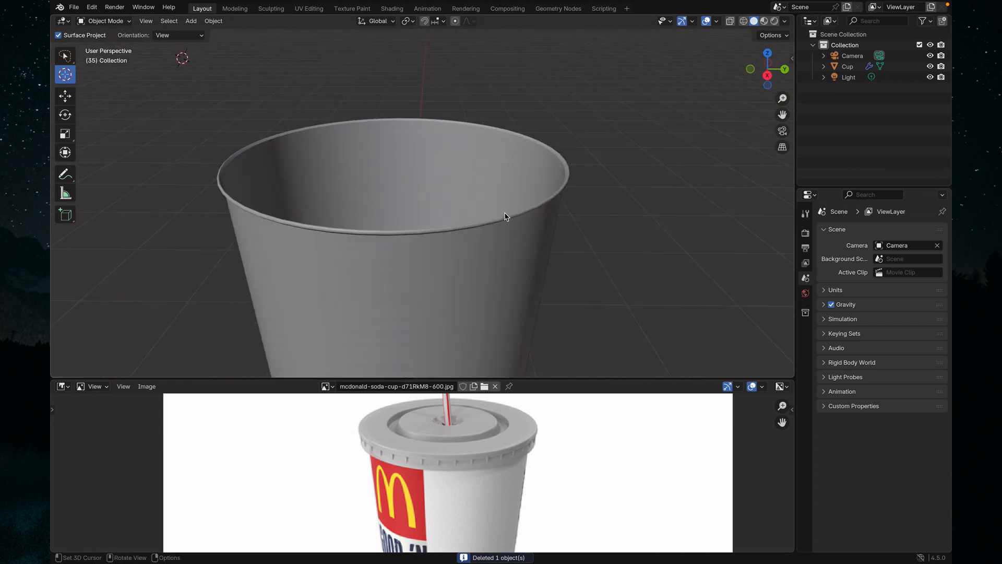
scroll(505, 217, "up", 2)
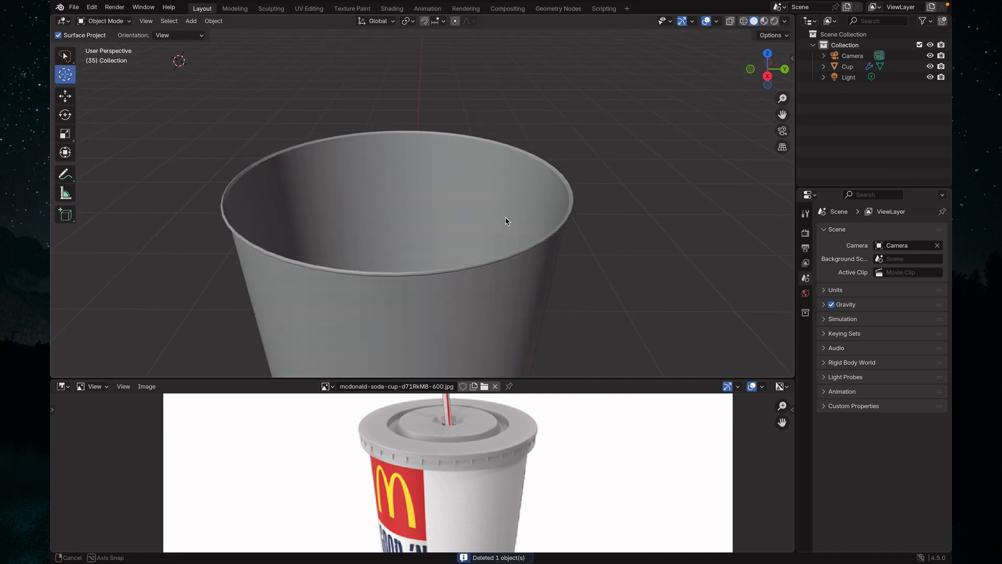
left_click(869, 67)
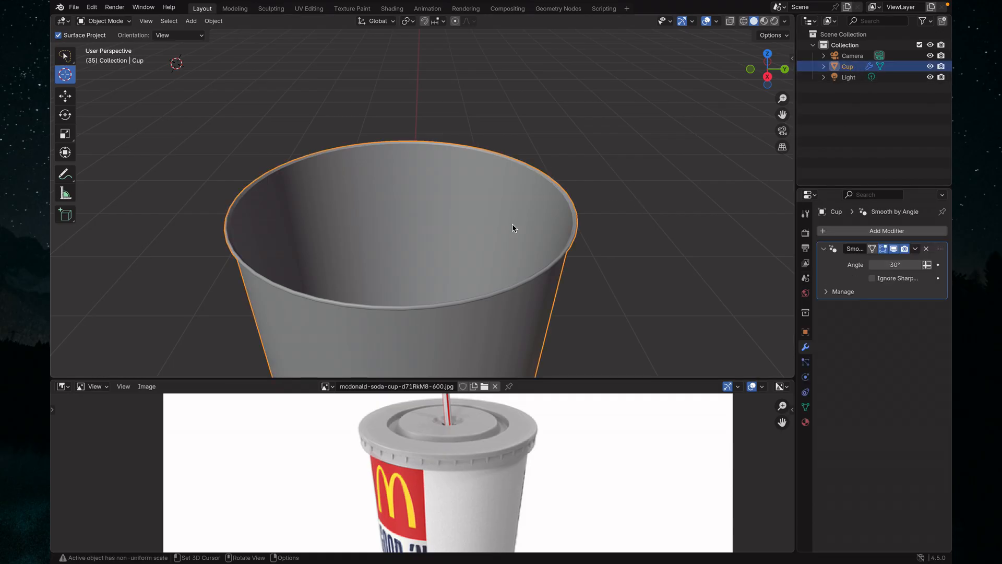
middle_click_drag(508, 234, 510, 233)
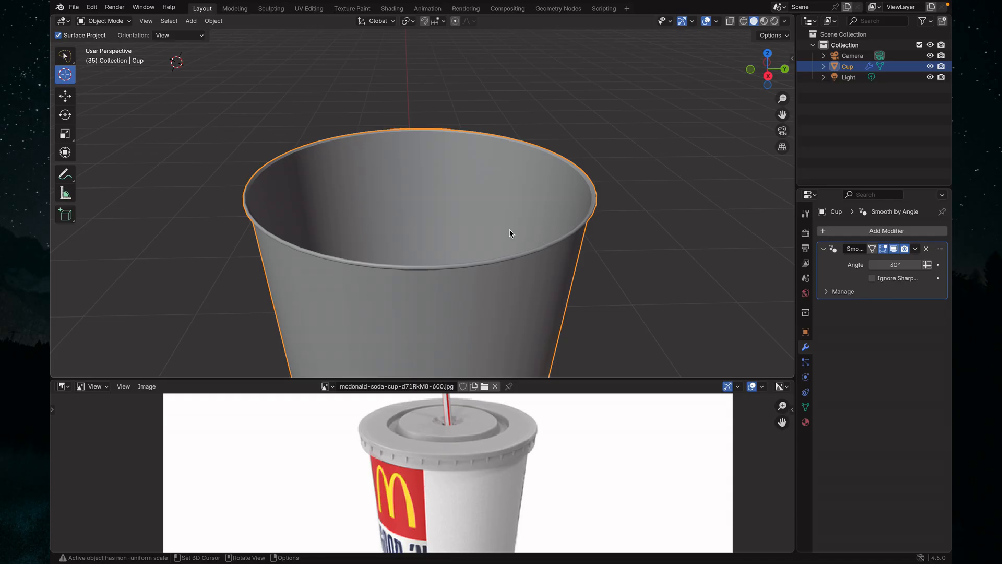
key("Tab")
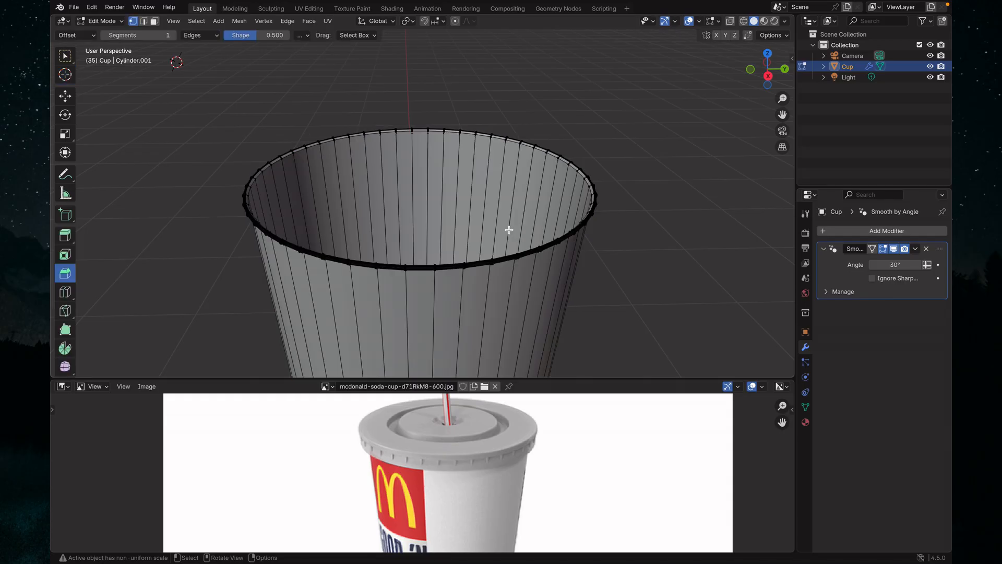
- Select the whole inner edge loop of the cup's rim, expanding from one rim edge in edge selection mode
scroll(509, 229, "up", 3)
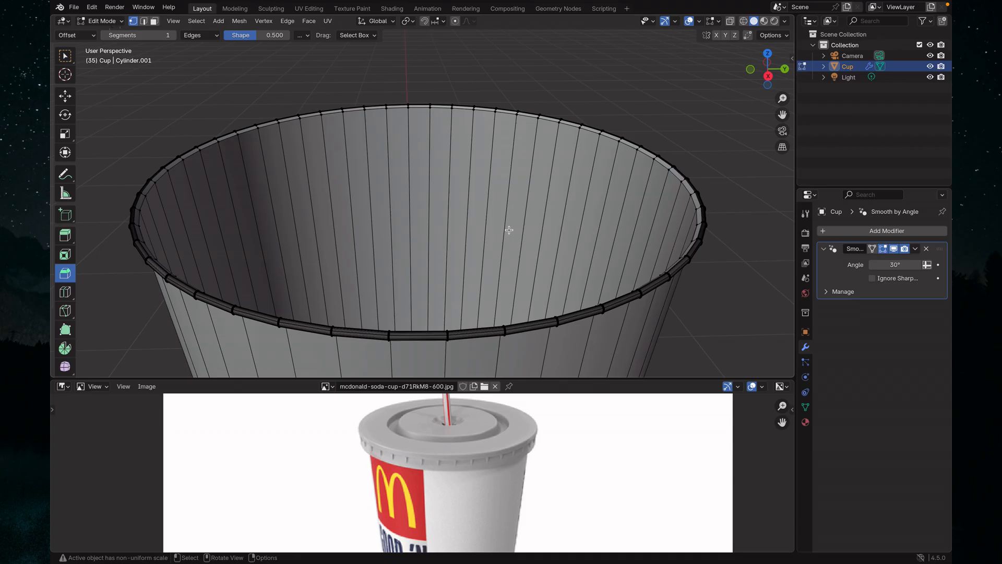
key("2")
left_click(437, 107)
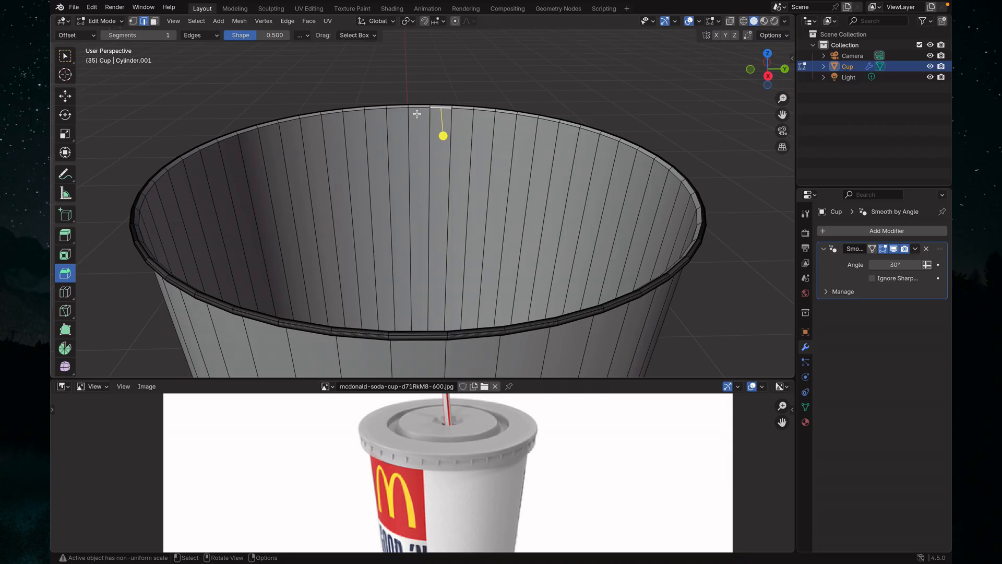
left_click(66, 55)
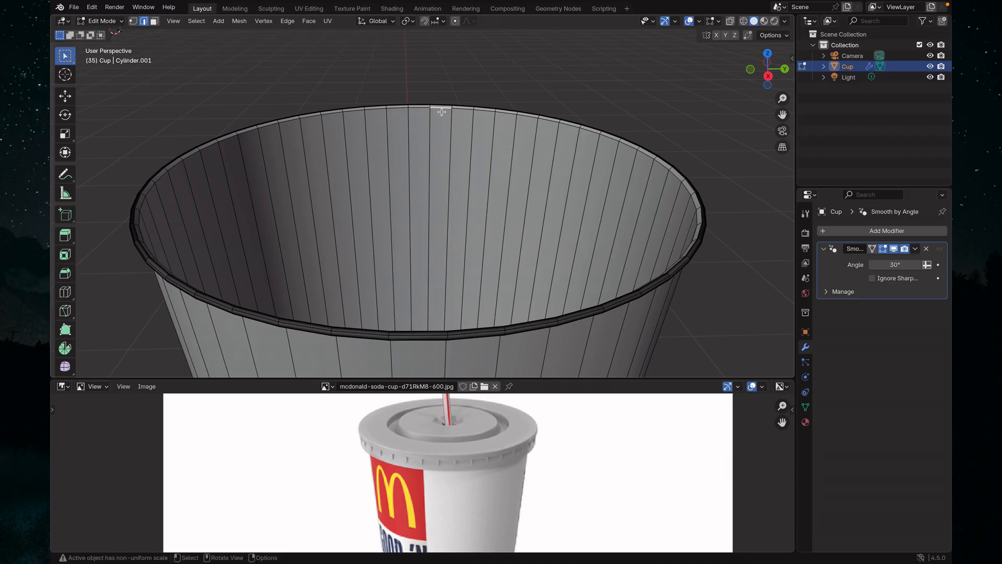
key("q")
left_click(196, 20)
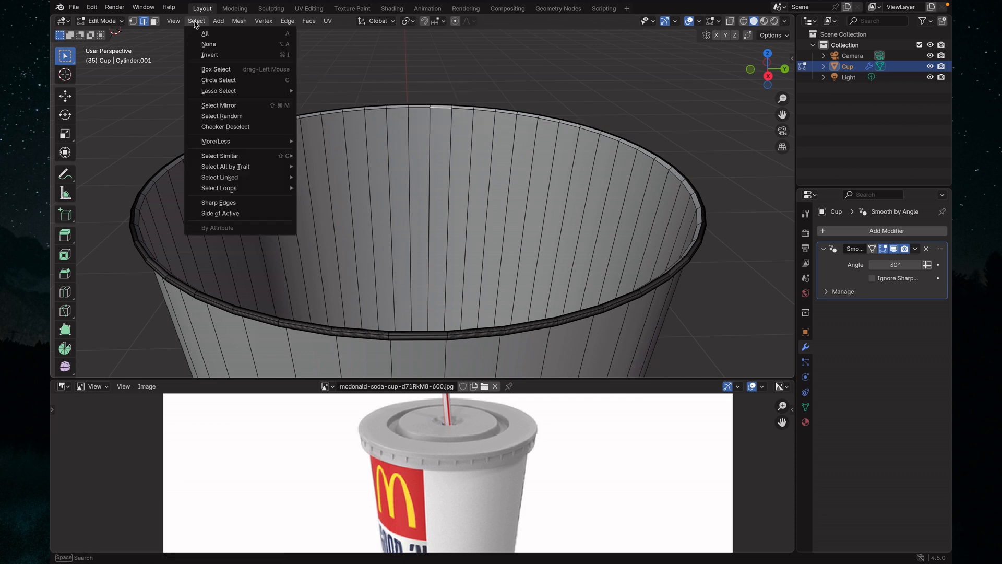
mouse_move(250, 189)
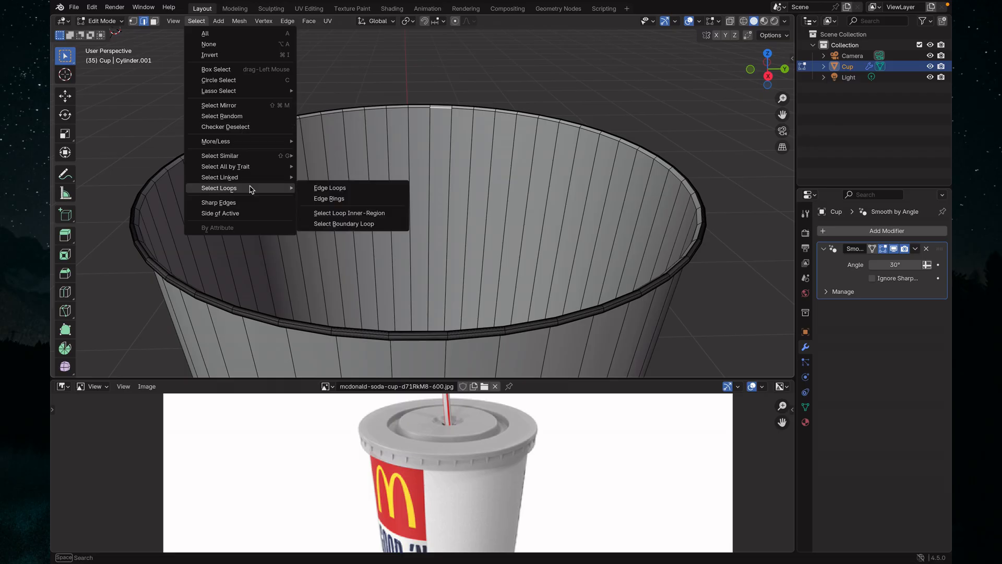
left_click(348, 189)
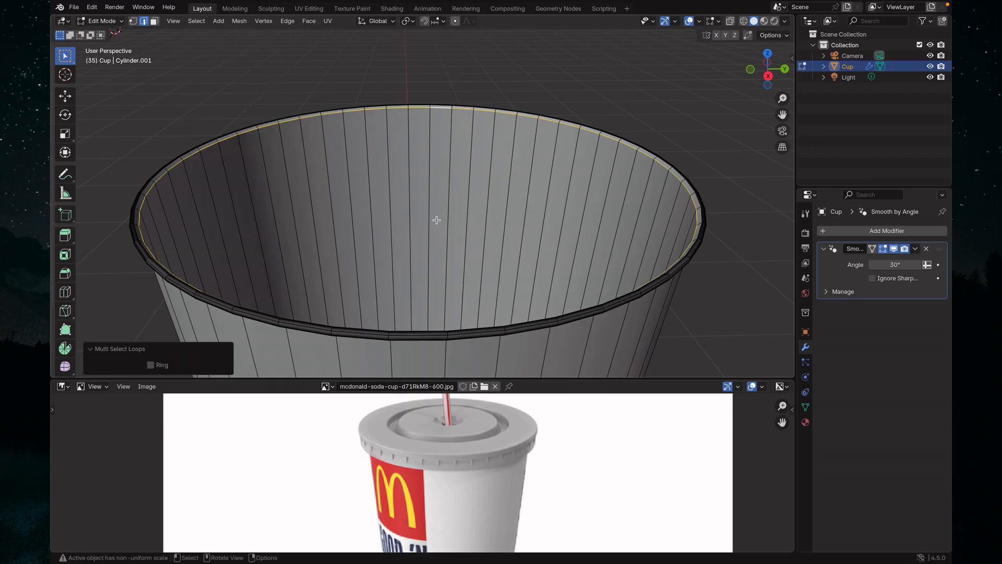
- Snap the 3D cursor to the middle of the selected rim edge loop
scroll(496, 257, "up", 3)
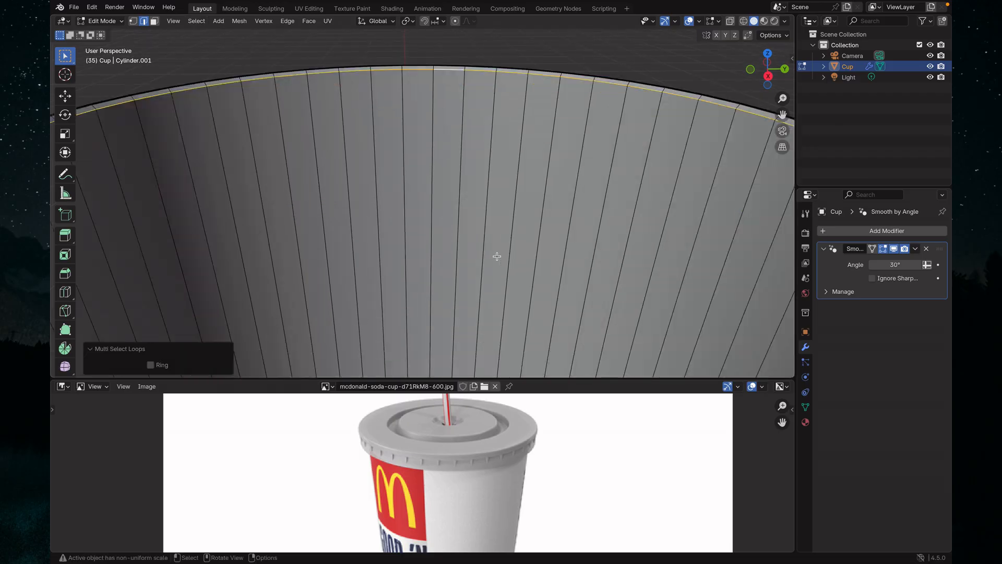
scroll(497, 256, "down", 4)
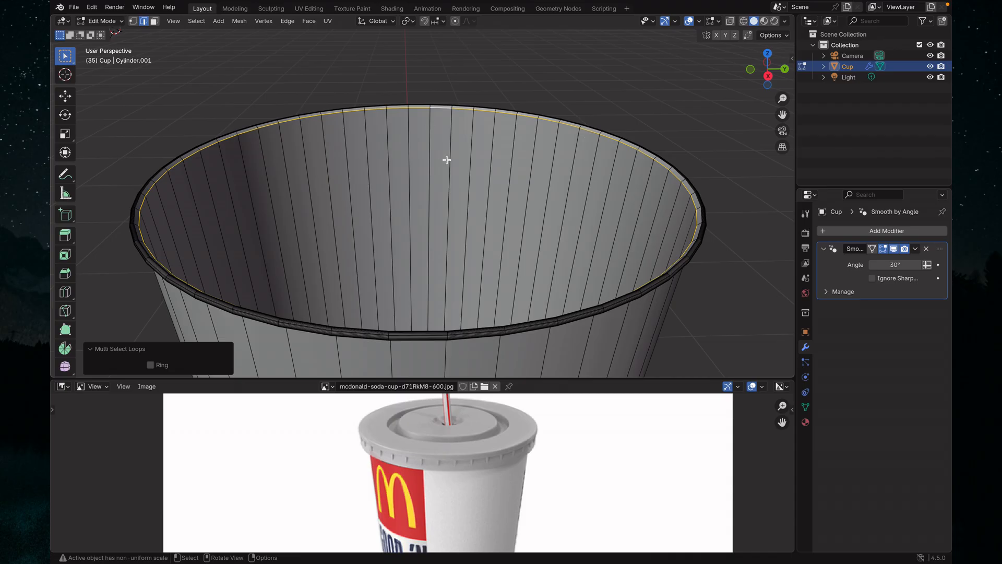
scroll(446, 160, "up", 2)
scroll(446, 160, "down", 4)
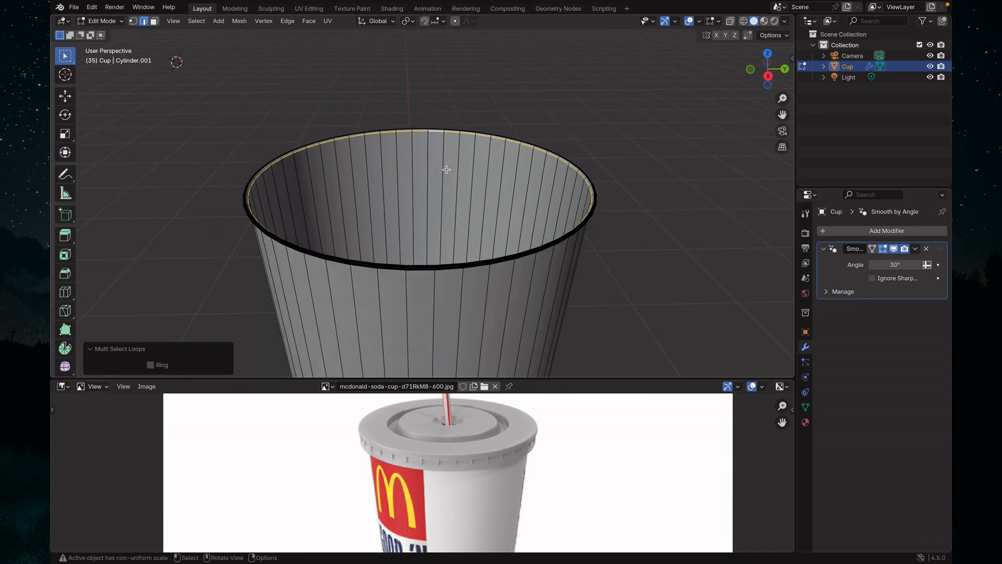
scroll(451, 177, "up", 2)
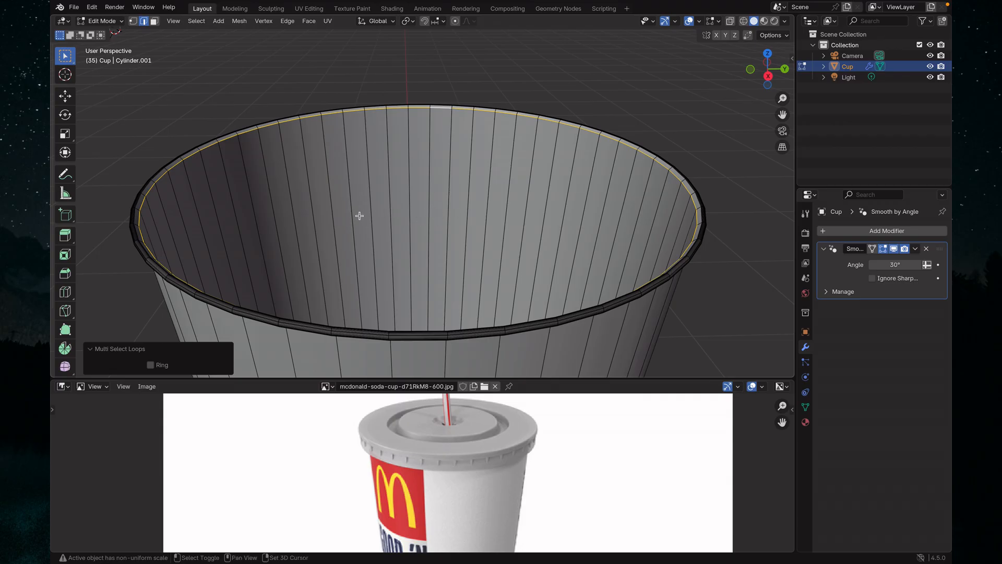
key("shift+s")
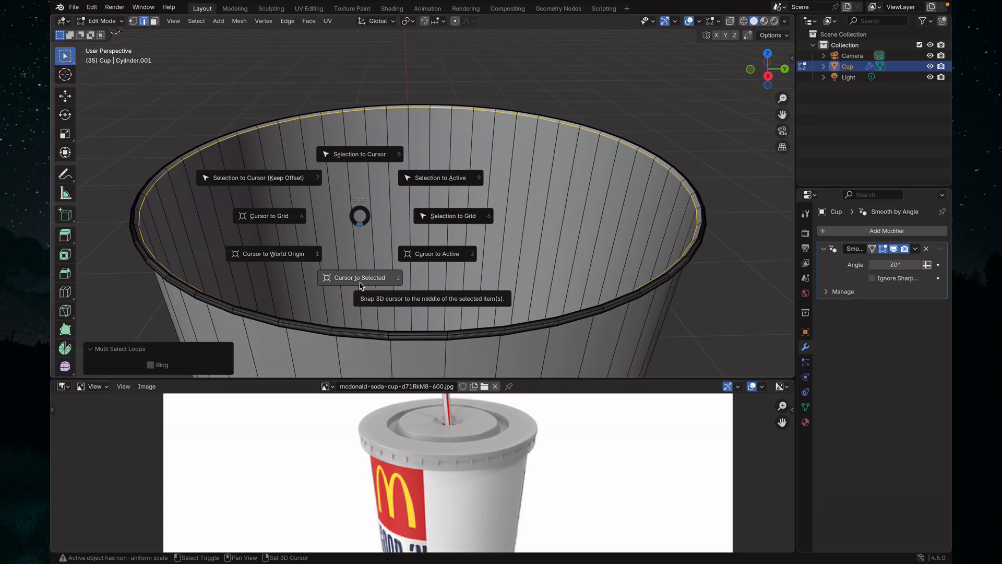
left_click(372, 279)
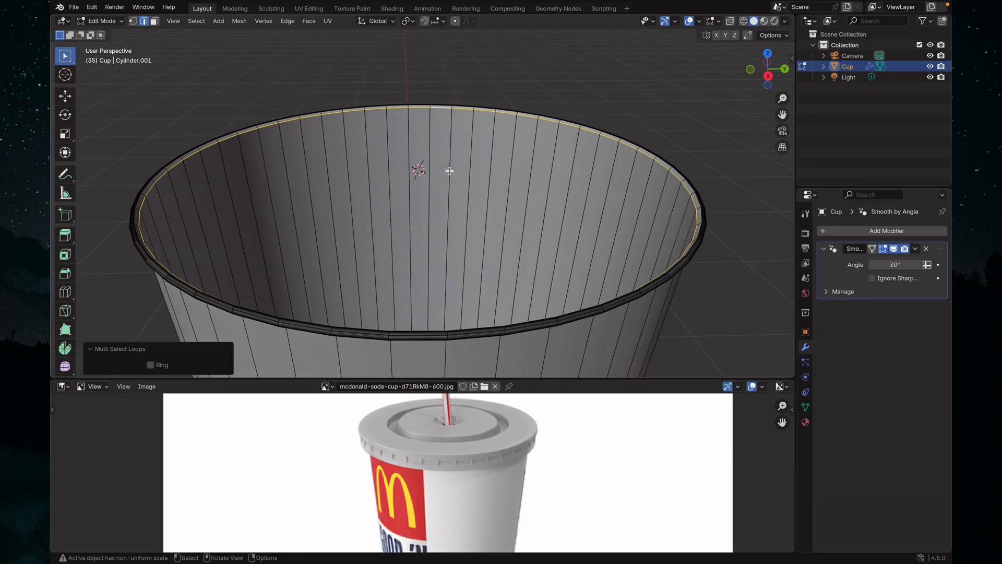
- Return the cup to Object Mode and inspect the 3D cursor's placement inside the rim
scroll(432, 174, "down", 5)
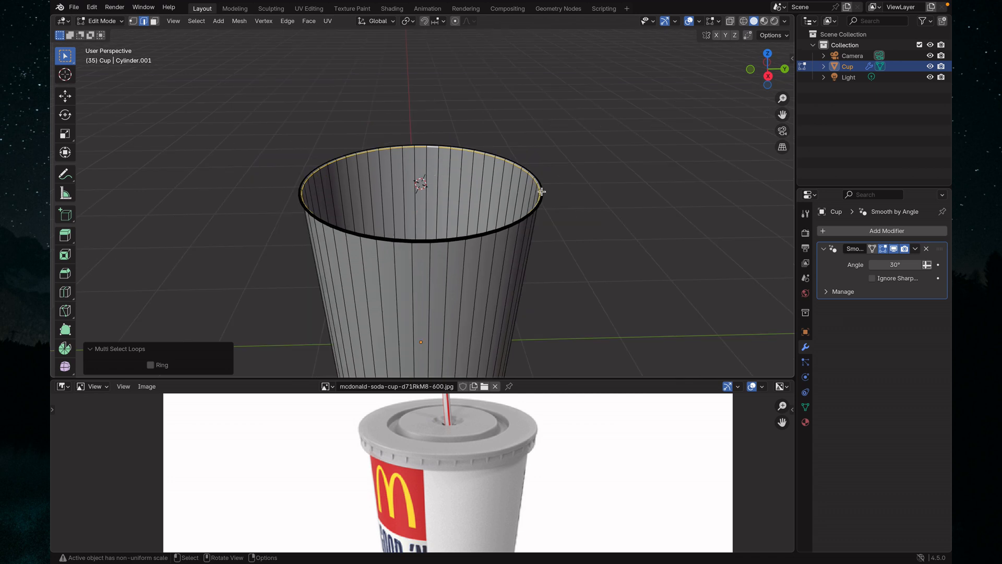
key("Tab")
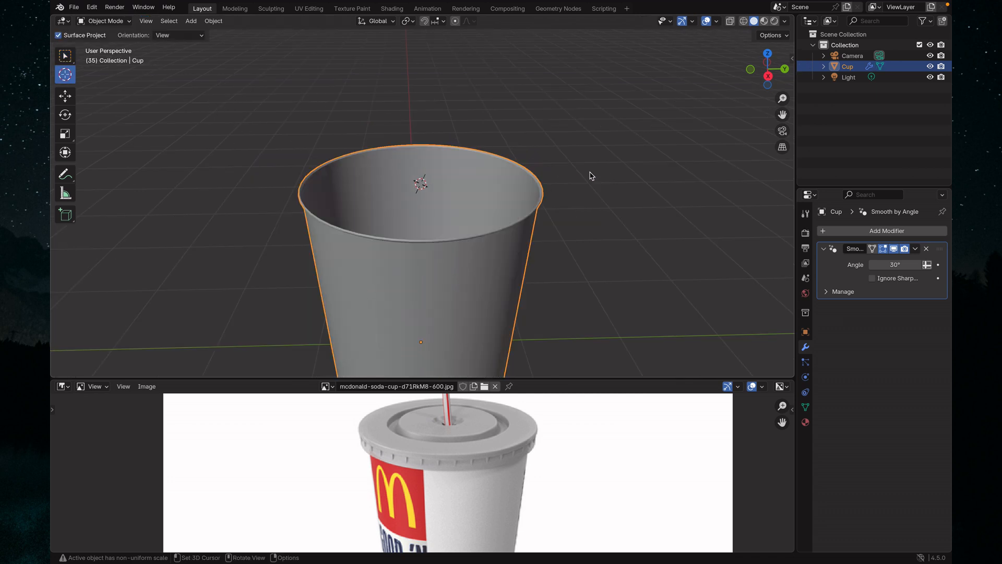
middle_click_drag(584, 170, 584, 183)
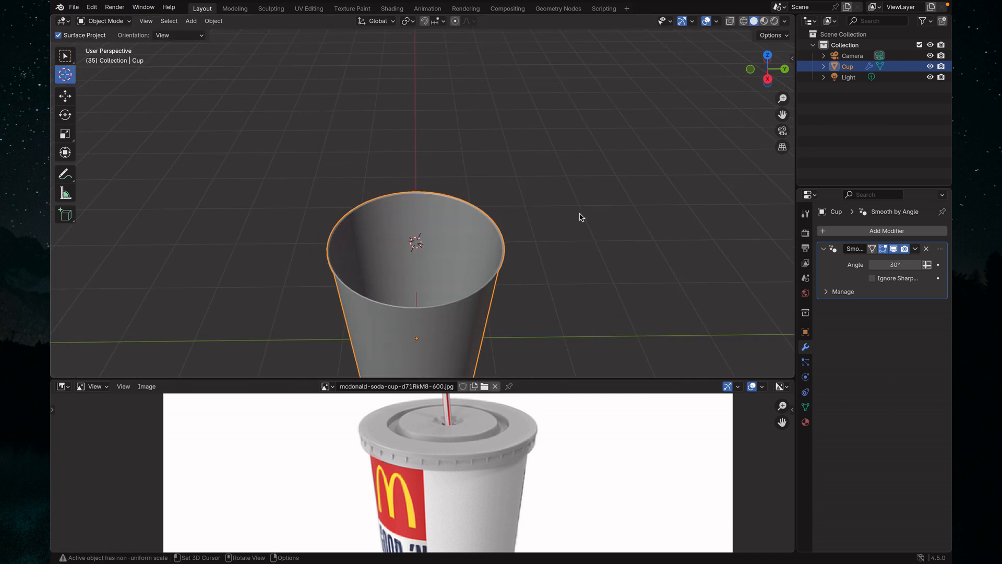
scroll(577, 217, "up", 3)
middle_click_drag(574, 242, 575, 188, "shift")
scroll(573, 195, "up", 2)
scroll(574, 199, "up", 2)
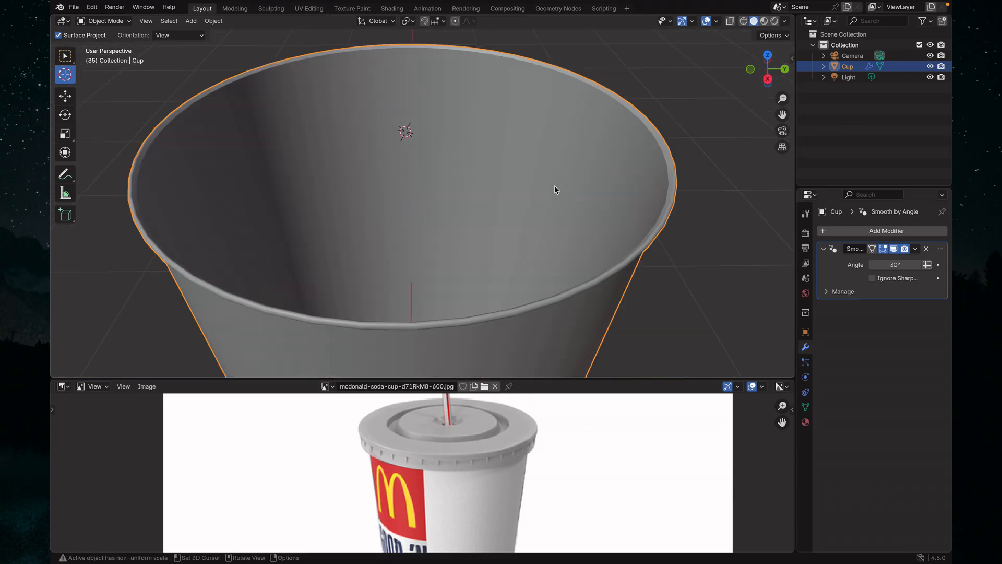
- Add a mesh circle at the 3D cursor in the centre of the cup's rim
scroll(414, 121, "down", 4)
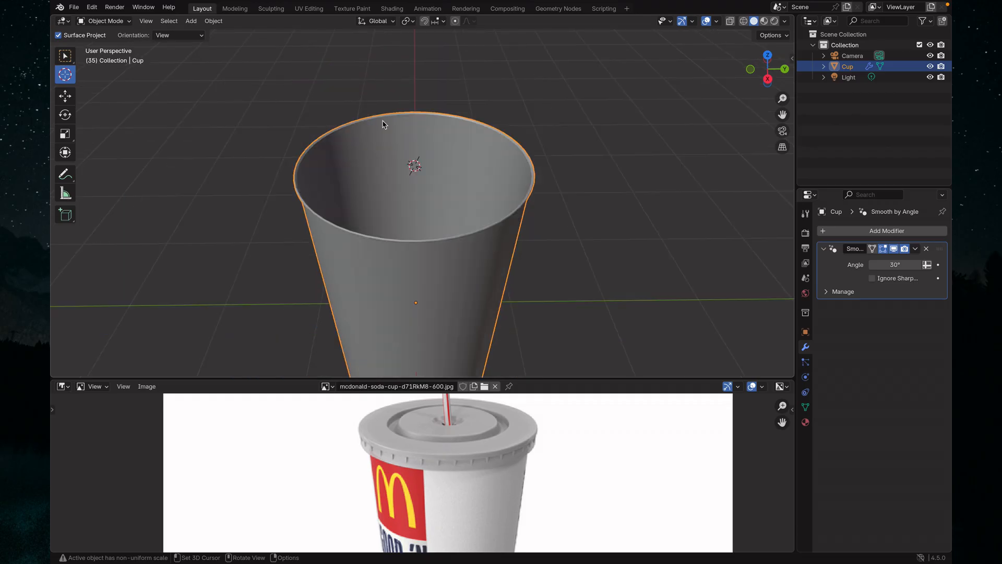
key("shift+a")
mouse_move(367, 130)
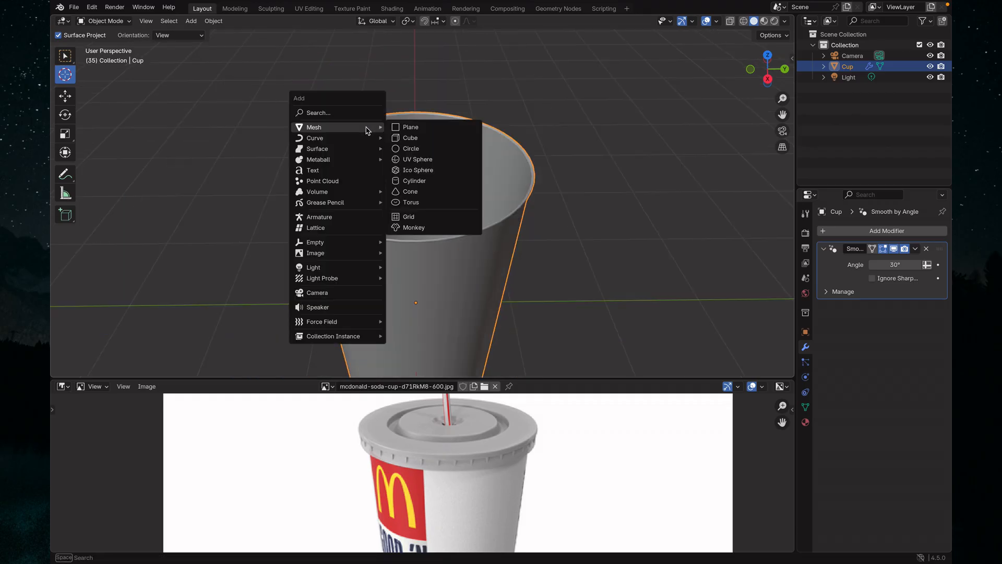
left_click(444, 150)
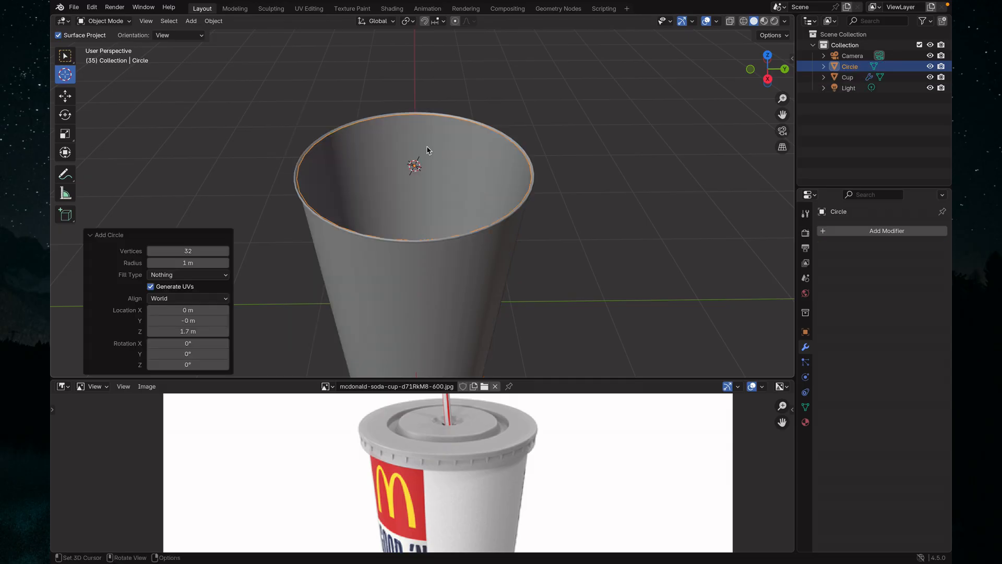
mouse_move(439, 147)
middle_mouse_down()
mouse_move(440, 161)
mouse_move(440, 151)
middle_mouse_up()
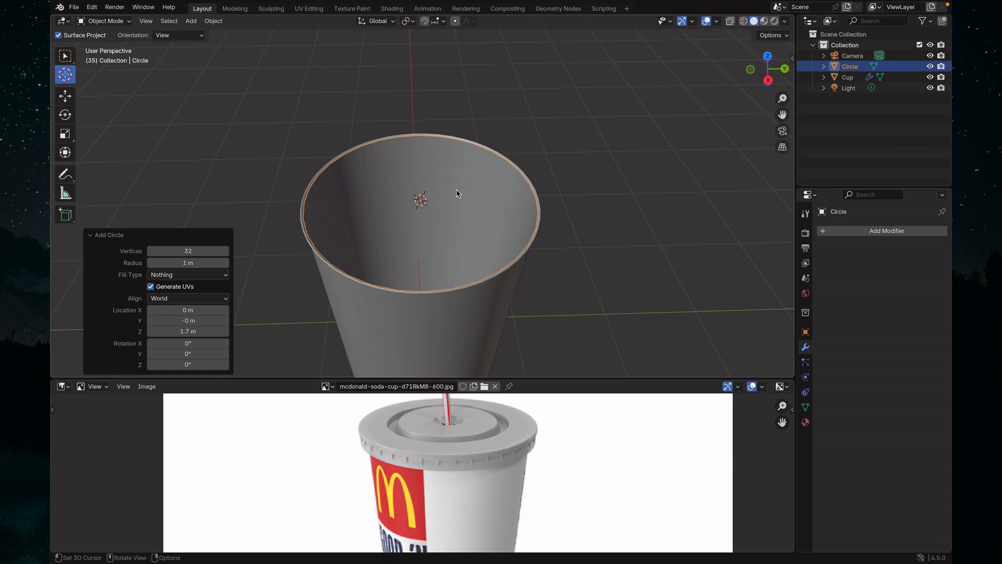
- Scale the circle to about 1.078 in X and Y only, working from the top view, so it extends past the rim
key("grave")
left_click(463, 132)
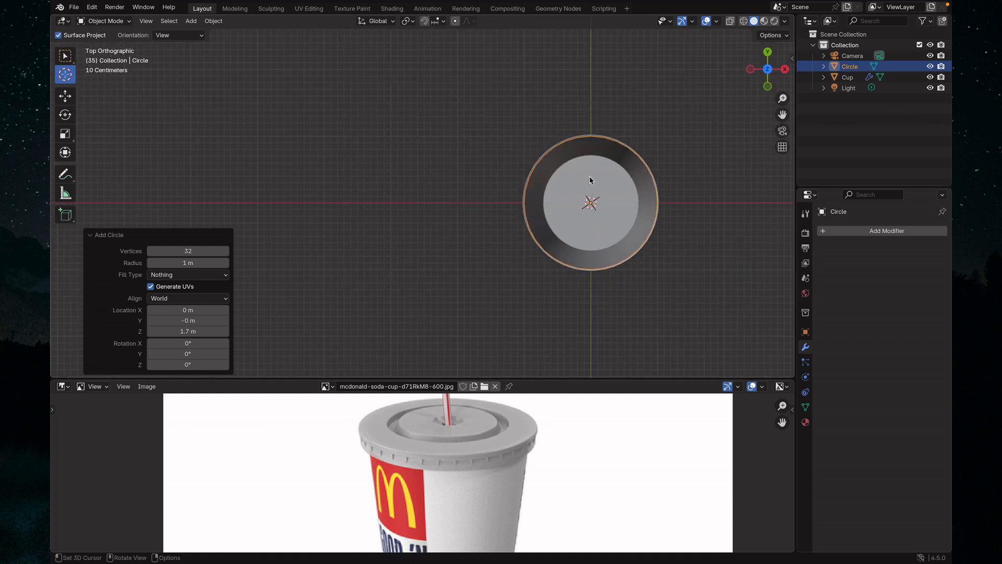
middle_click_drag(593, 180, 426, 186, "shift")
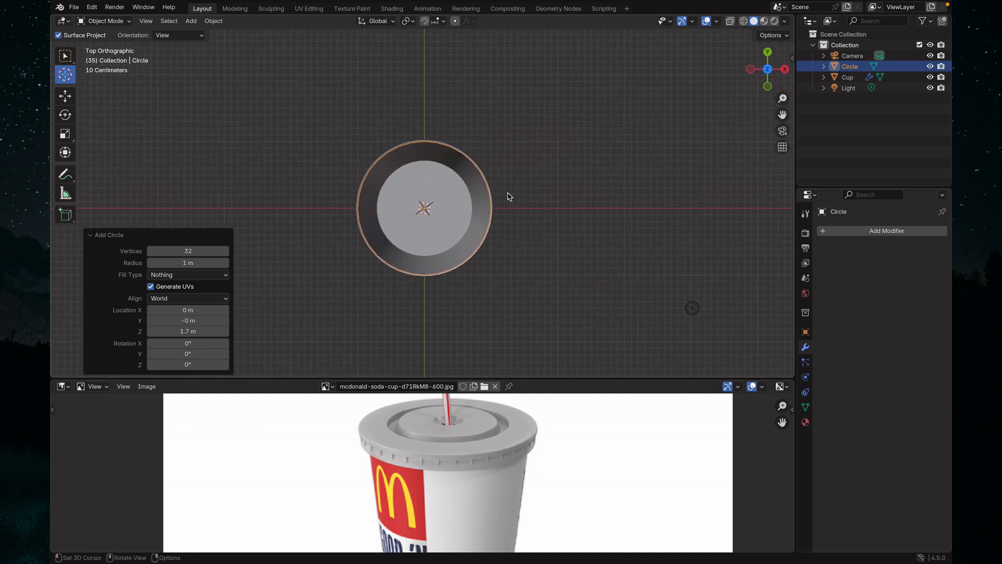
key("s")
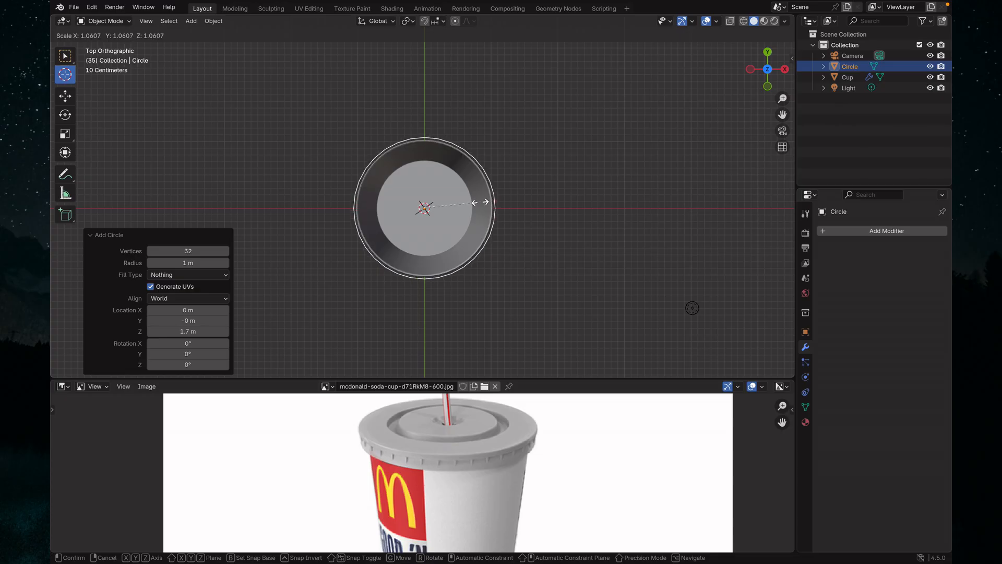
key("shift+z")
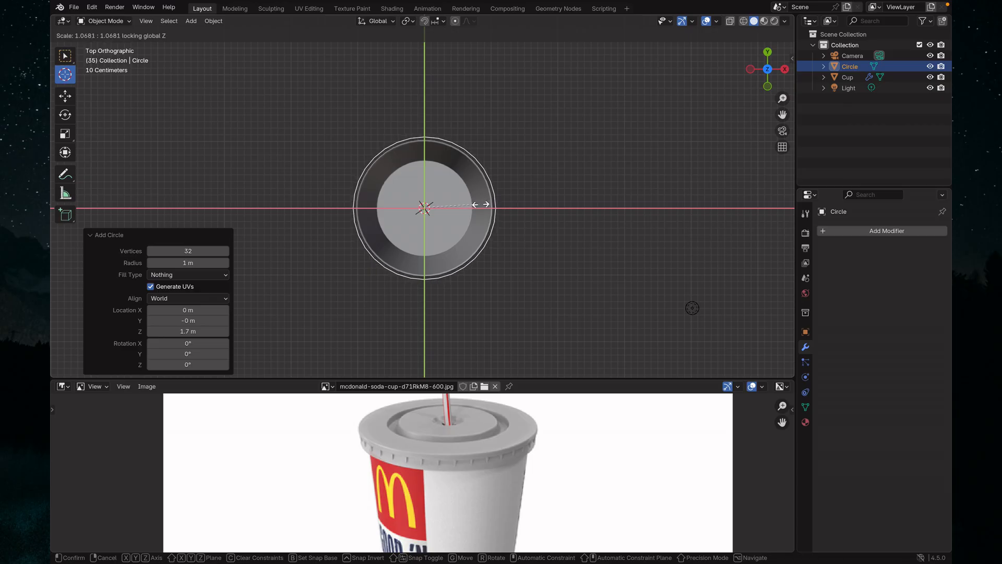
left_click(482, 207)
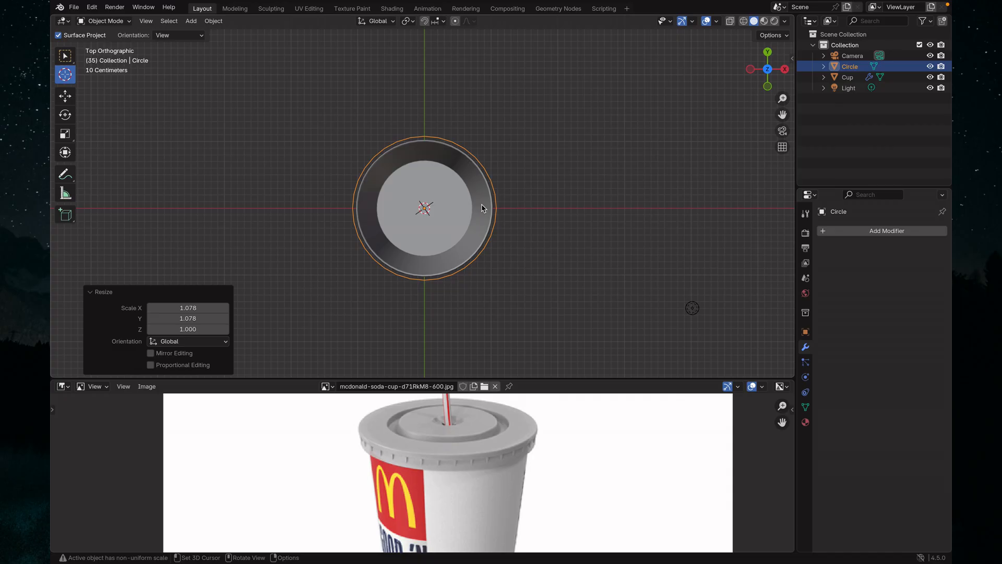
middle_click_drag(481, 208, 501, 185)
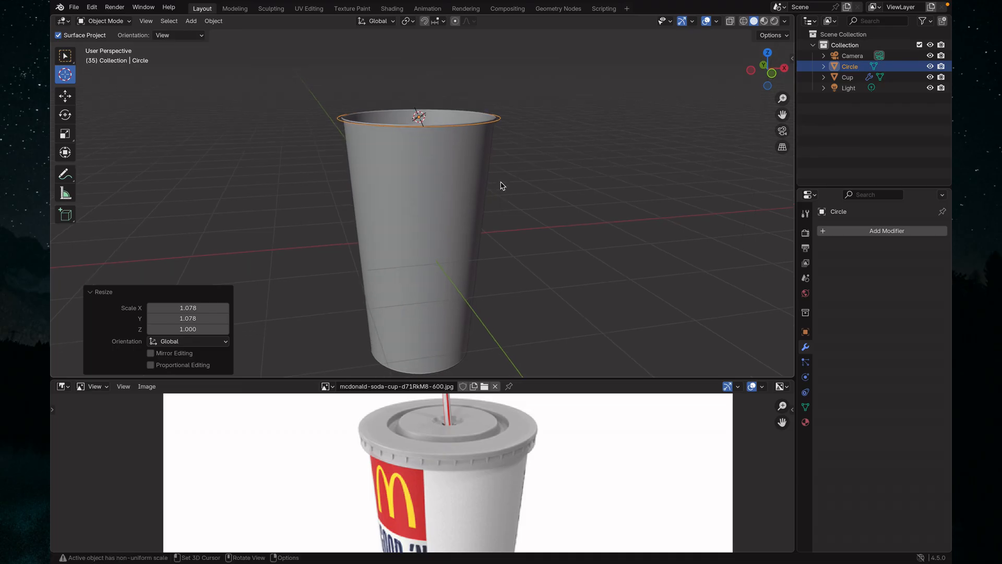
- Raise the circle about 0.05 m along the global Z axis, just above the cup's rim
key("g")
key("z")
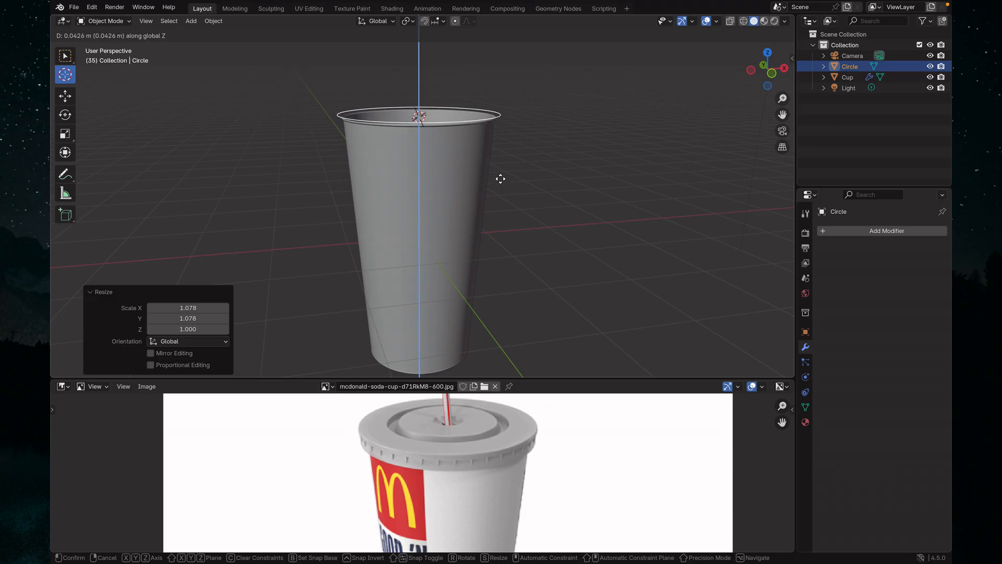
left_click(500, 179)
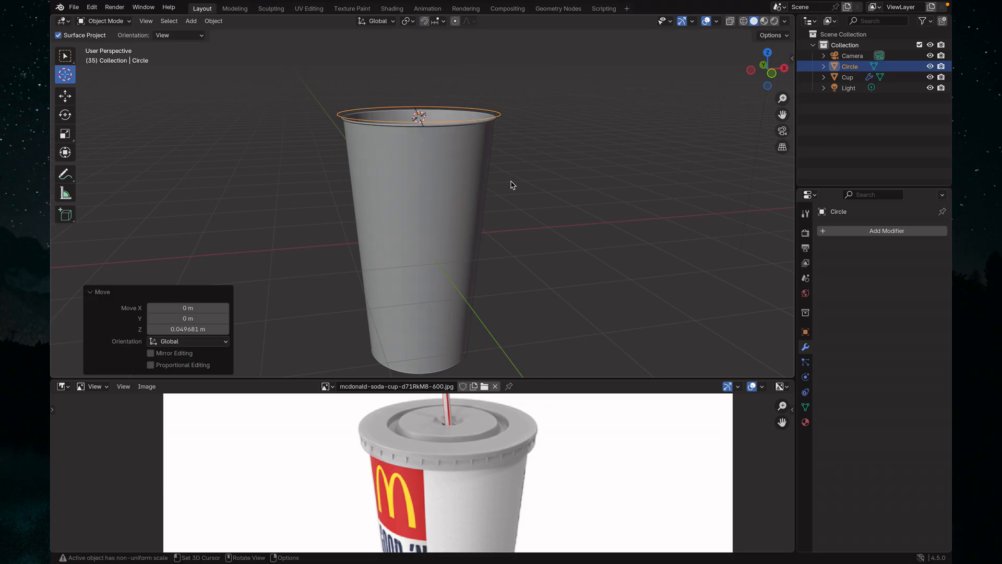
- Switch to the Select Box tool and open the circle's mesh in Edit Mode
middle_click_drag(513, 184, 495, 194)
scroll(495, 194, "up", 1)
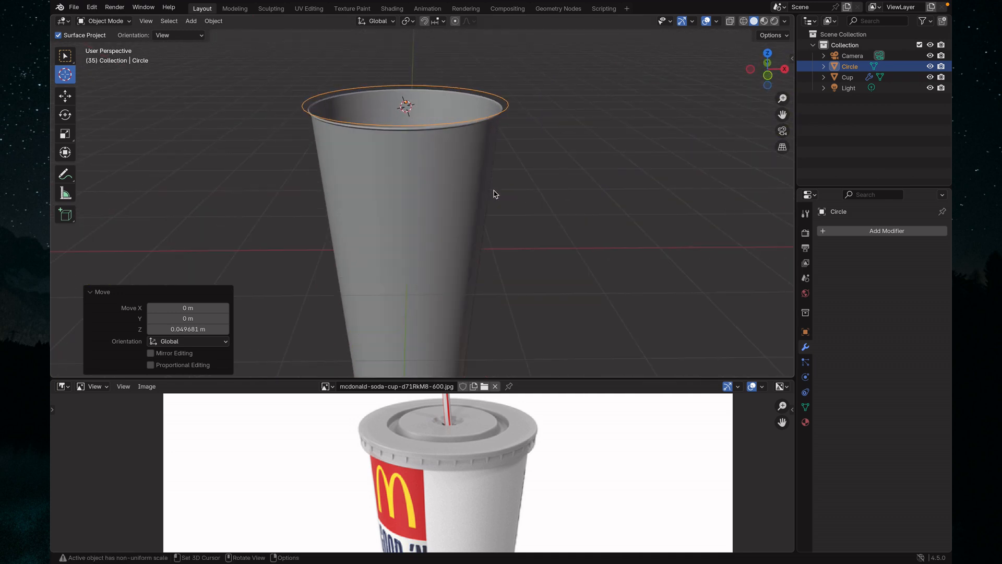
middle_click_drag(498, 150, 495, 189)
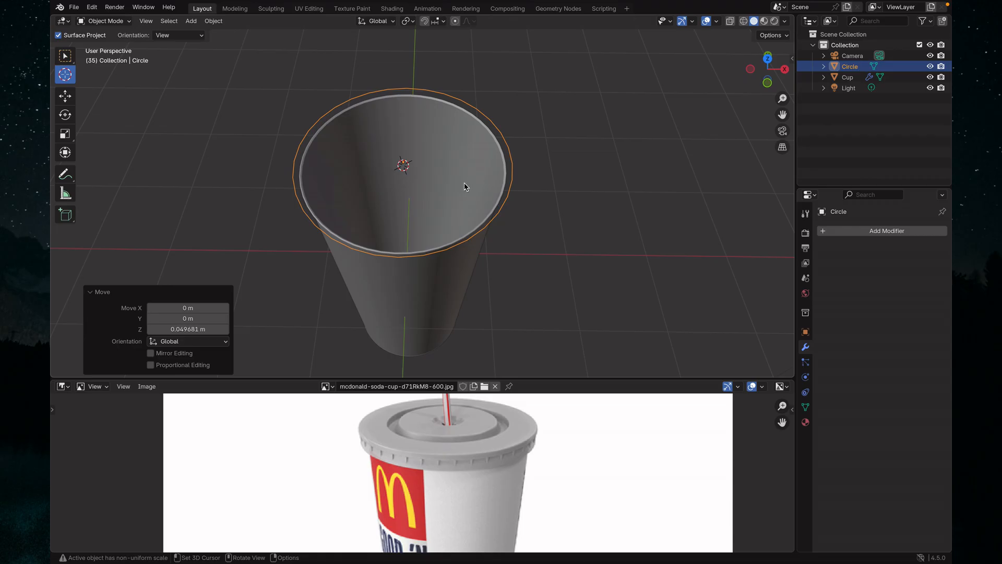
left_click(65, 57)
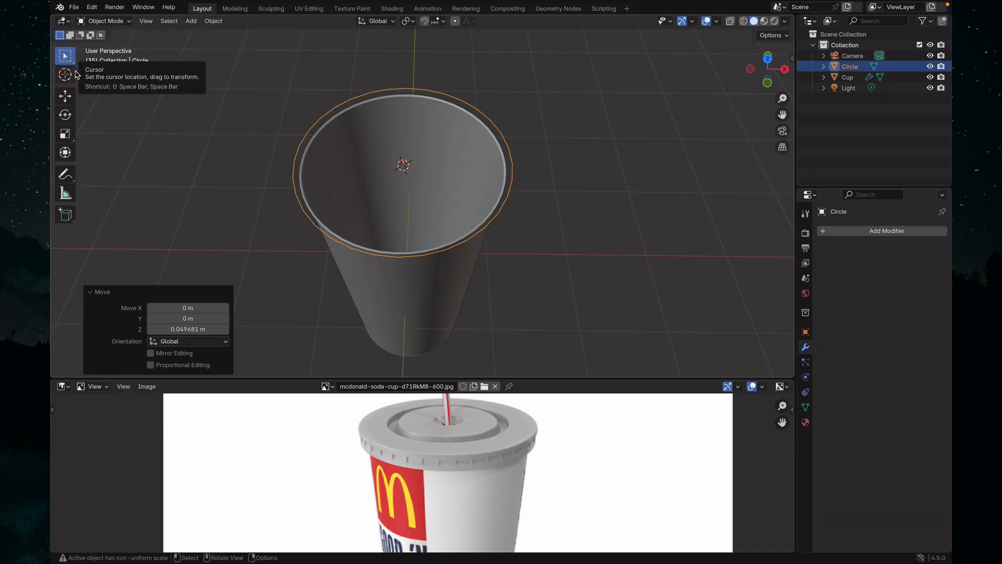
key("Tab")
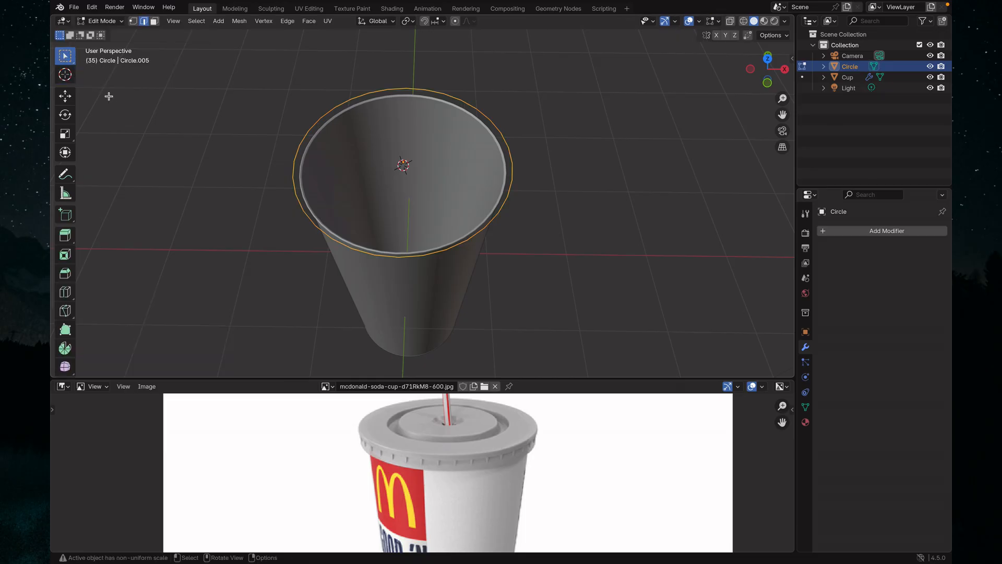
- Try filling the circle with a single face and undo the fill
key("f")
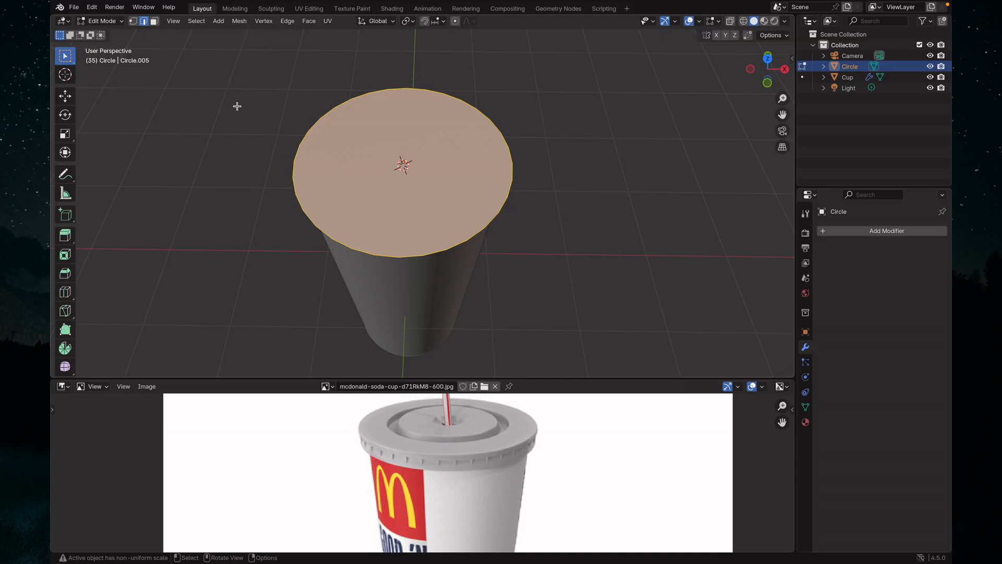
middle_click_drag(237, 106, 239, 96)
key("ctrl+z")
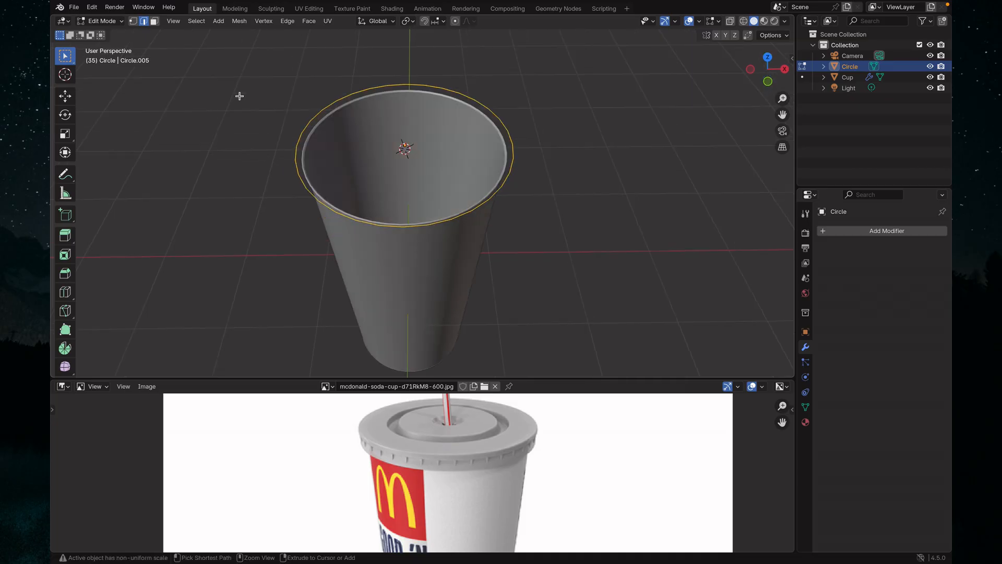
- Extrude the circle's edge loop about 0.172 m straight down along Z to form the lid's side band
scroll(296, 161, "down", 2)
scroll(296, 161, "up", 4)
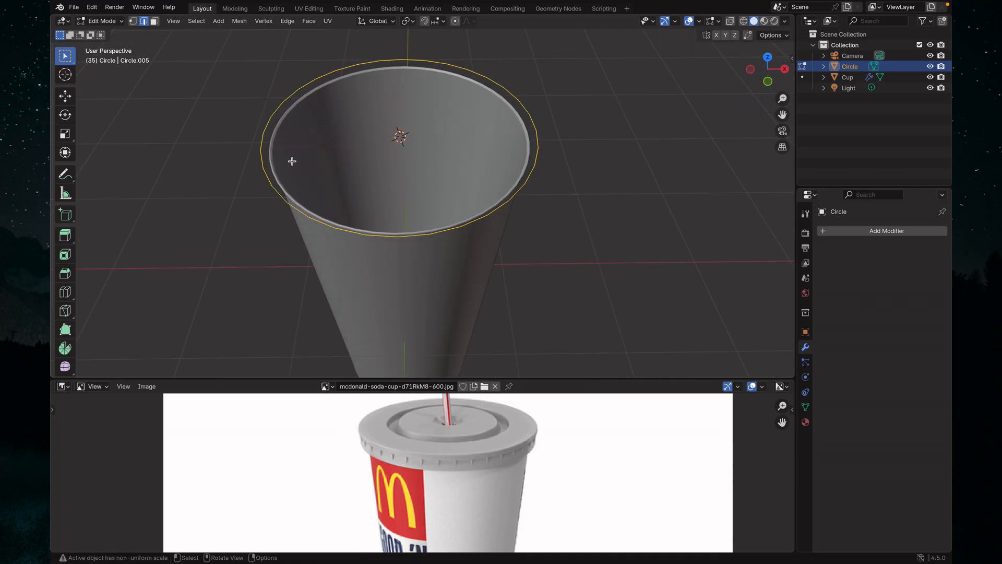
middle_click_drag(293, 161, 285, 122)
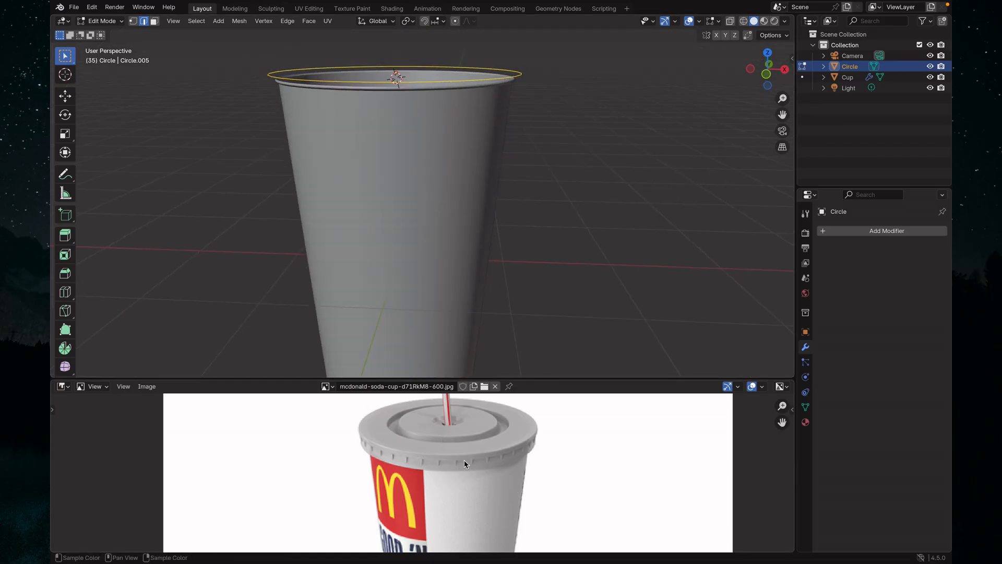
scroll(448, 457, "up", 2)
scroll(449, 457, "down", 1)
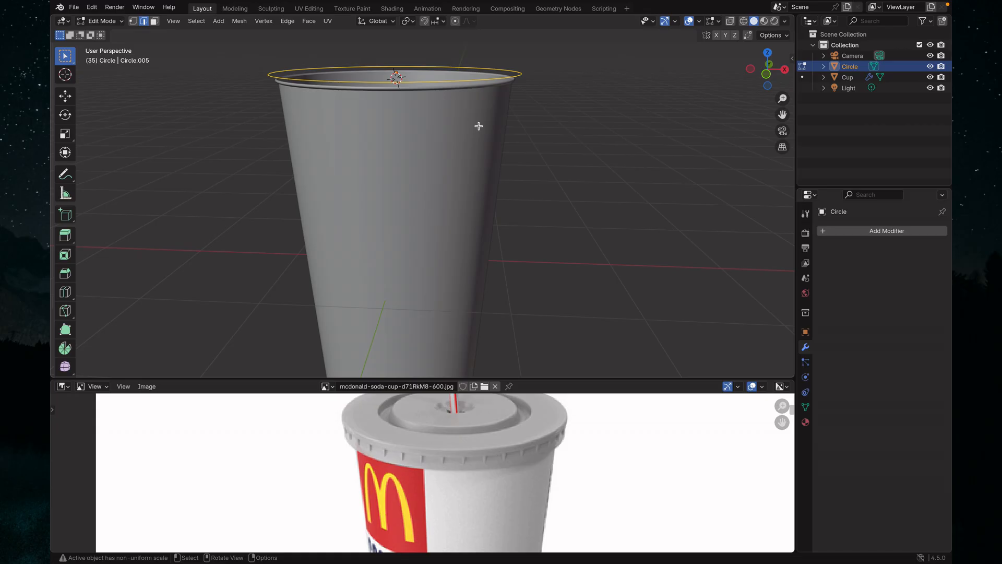
middle_click_drag(479, 126, 475, 179)
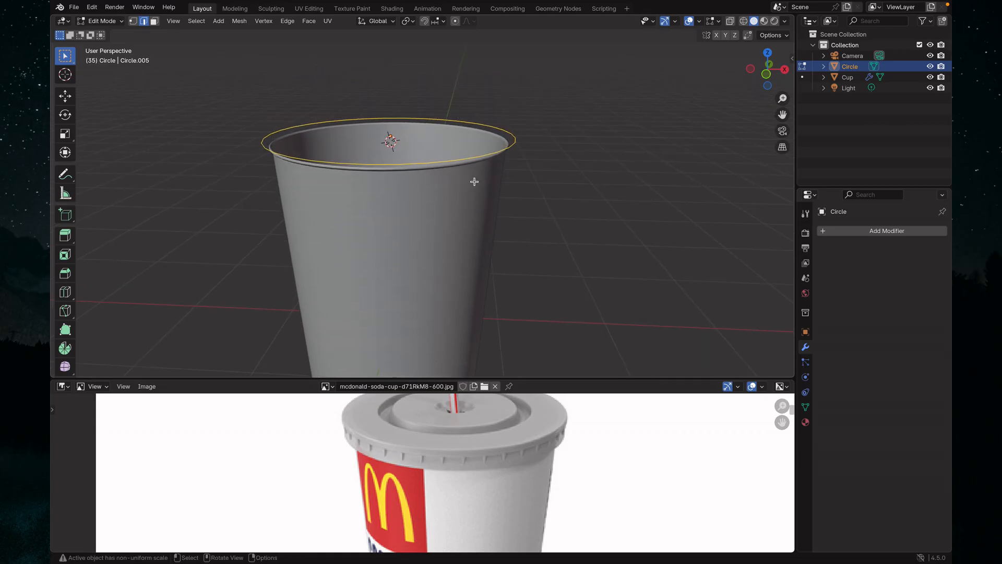
key("g")
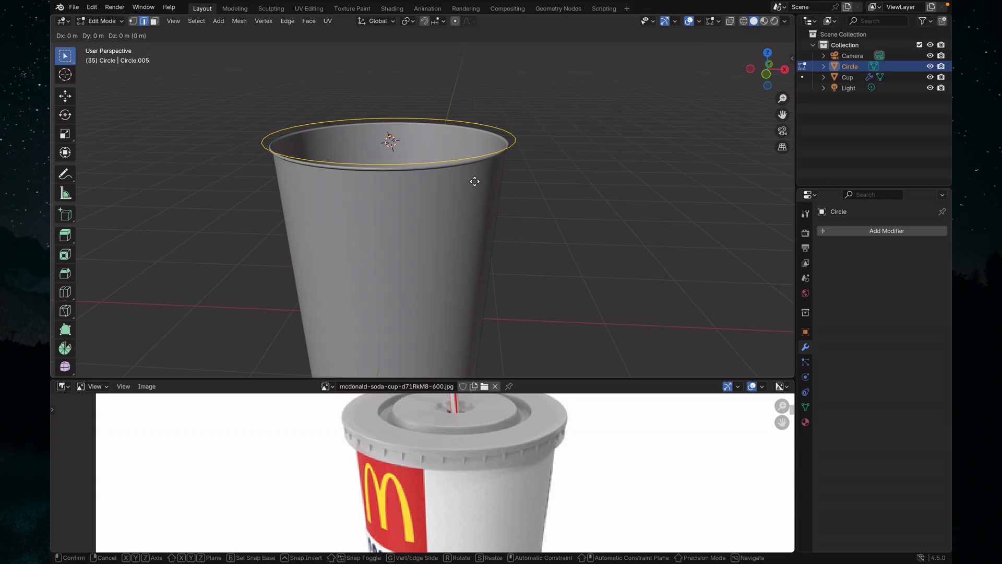
key("z")
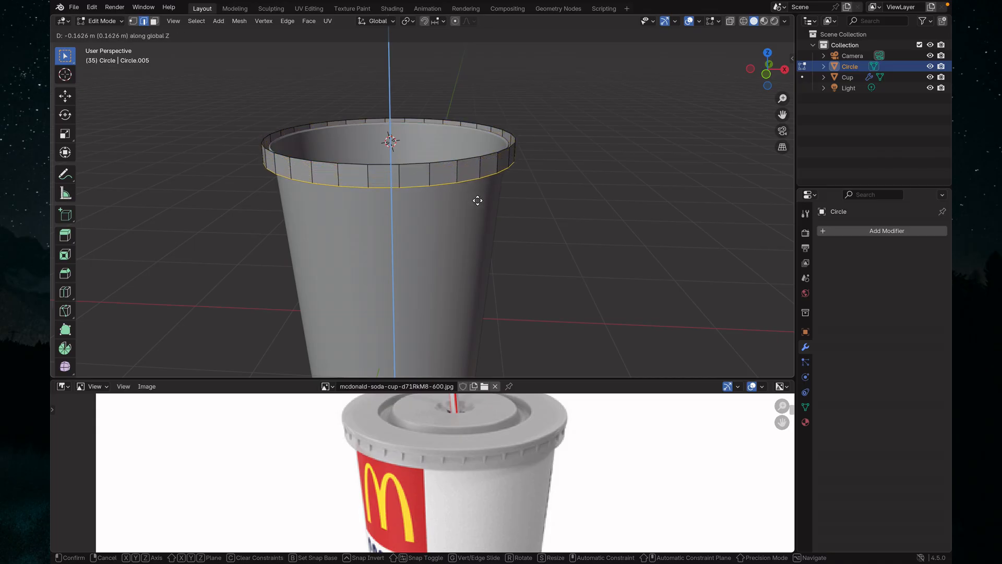
left_click(478, 201)
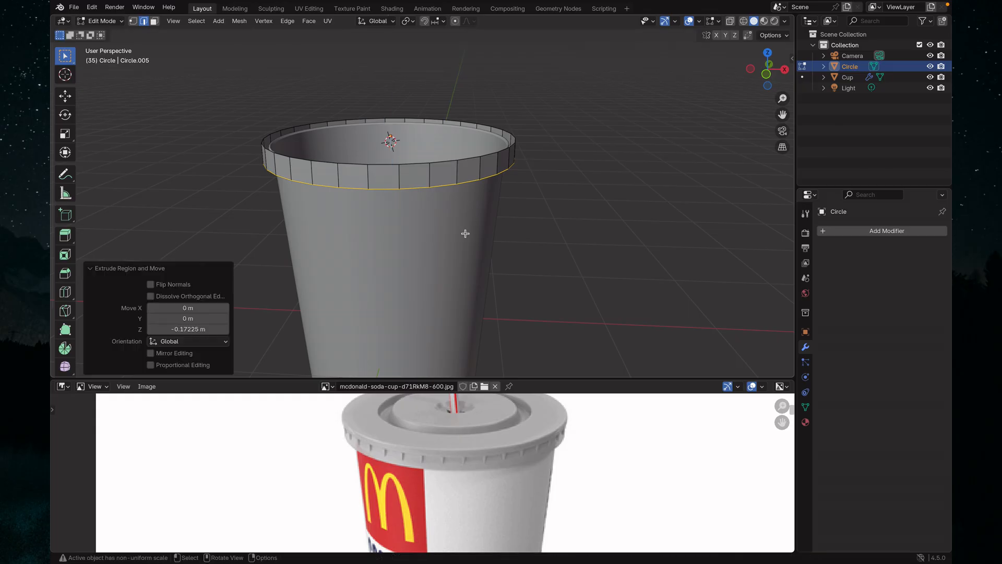
- Extrude the band's lower edge loop about 0.045 m further down along Z as a narrow second strip
middle_click_drag(465, 233, 481, 221)
scroll(478, 224, "up", 1)
scroll(485, 218, "up", 2)
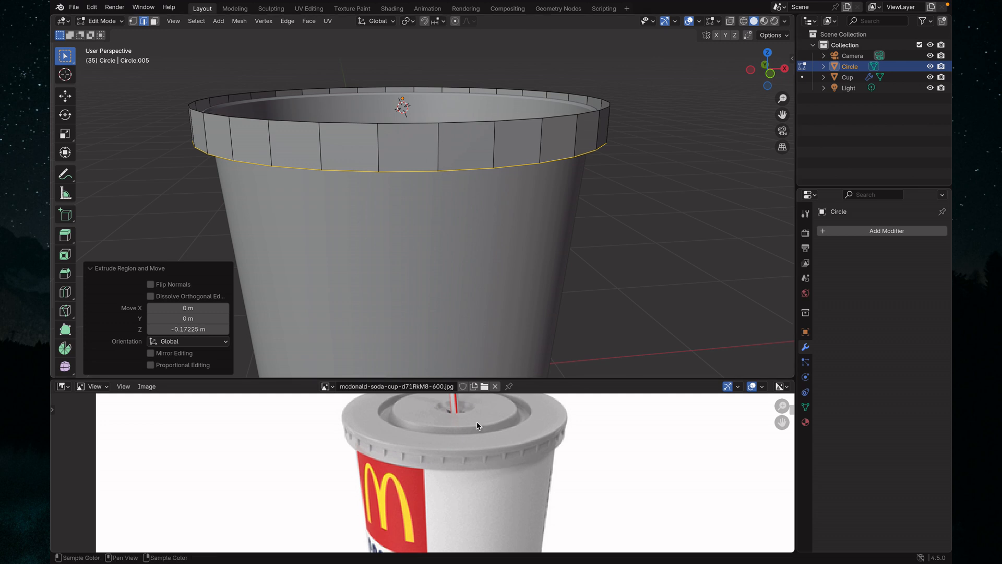
key("g")
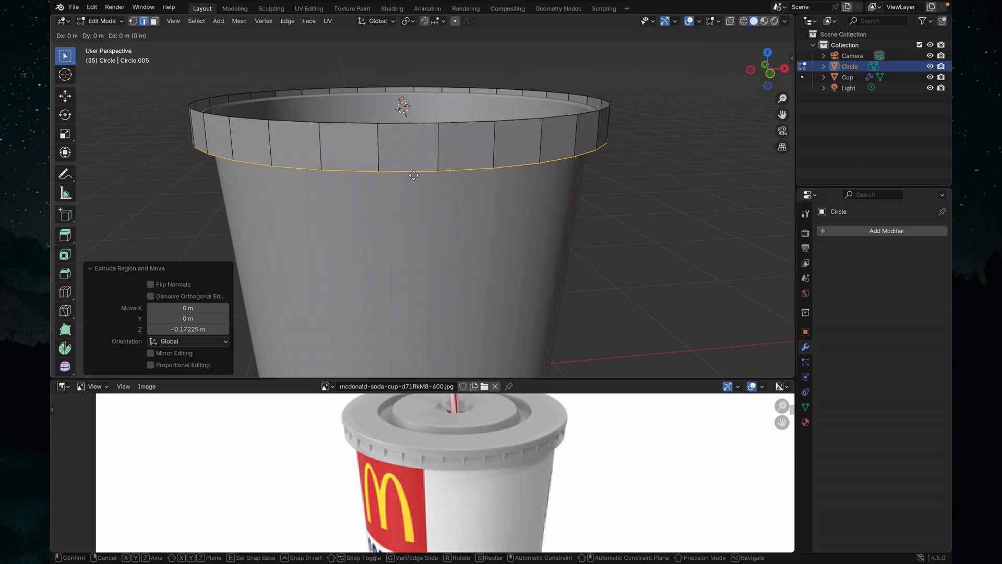
key("z")
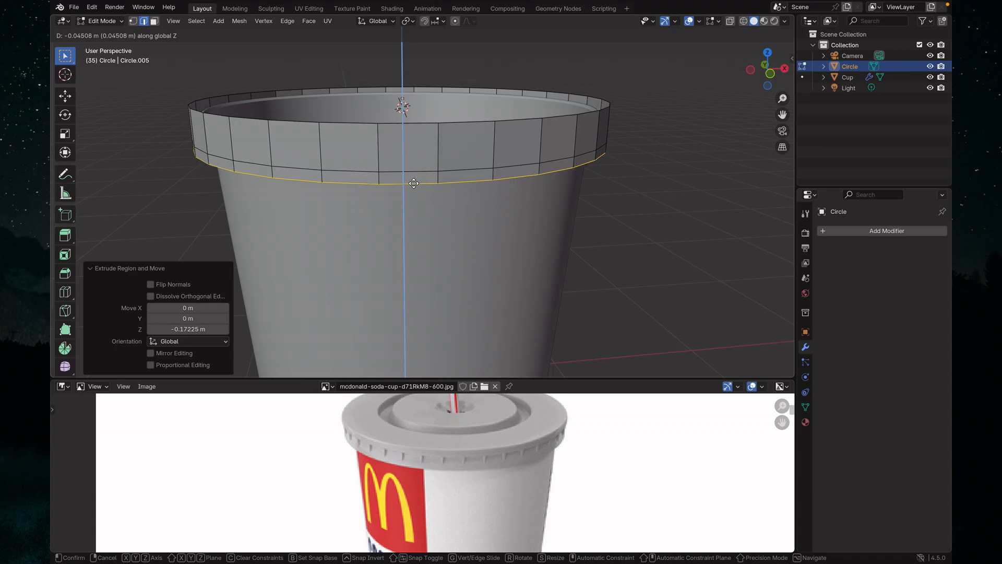
left_click(414, 183)
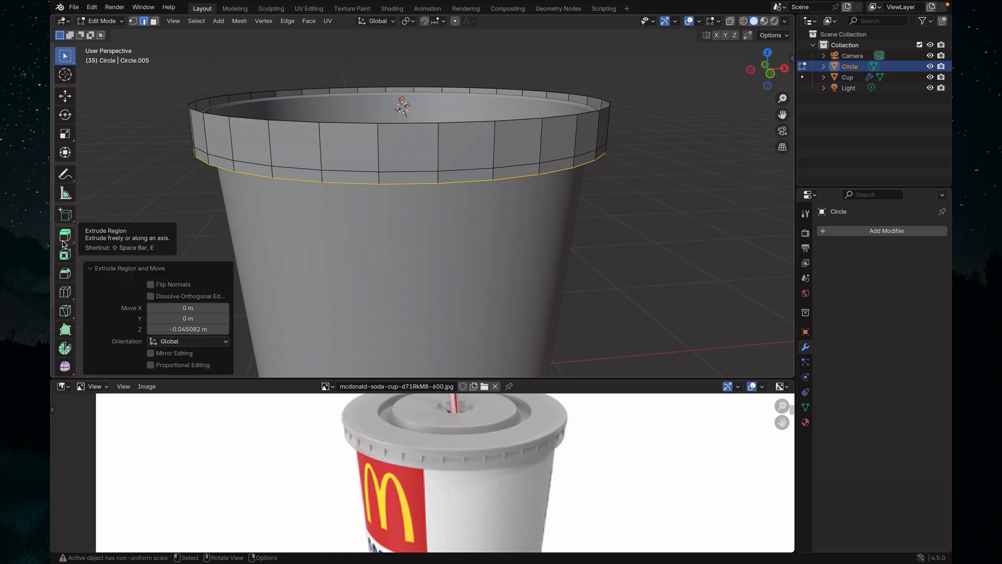
- Compare the lid's side band with the ridged lid edge in the reference photo
left_click(513, 233)
middle_click_drag(596, 234, 492, 253)
scroll(492, 253, "down", 7)
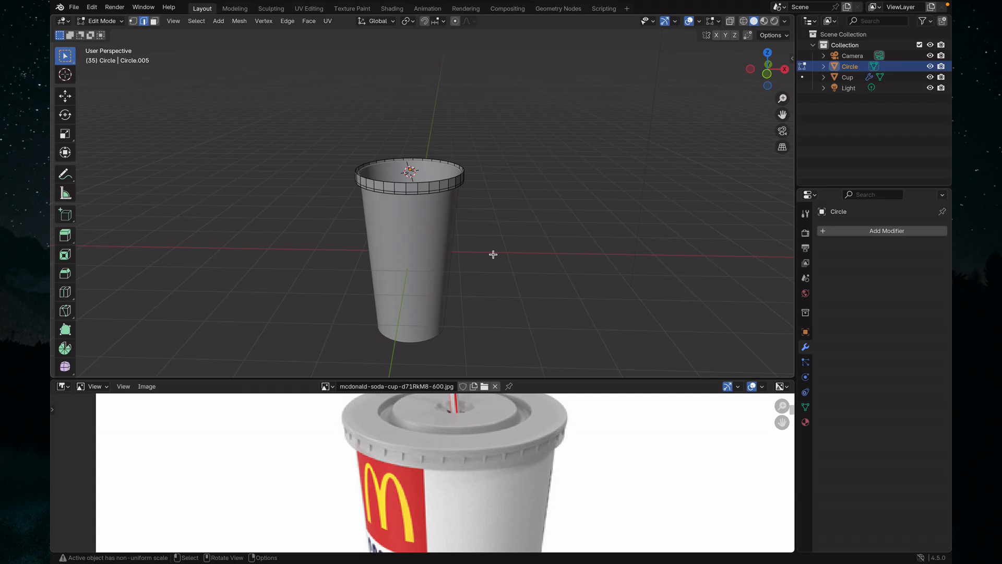
scroll(492, 254, "up", 5)
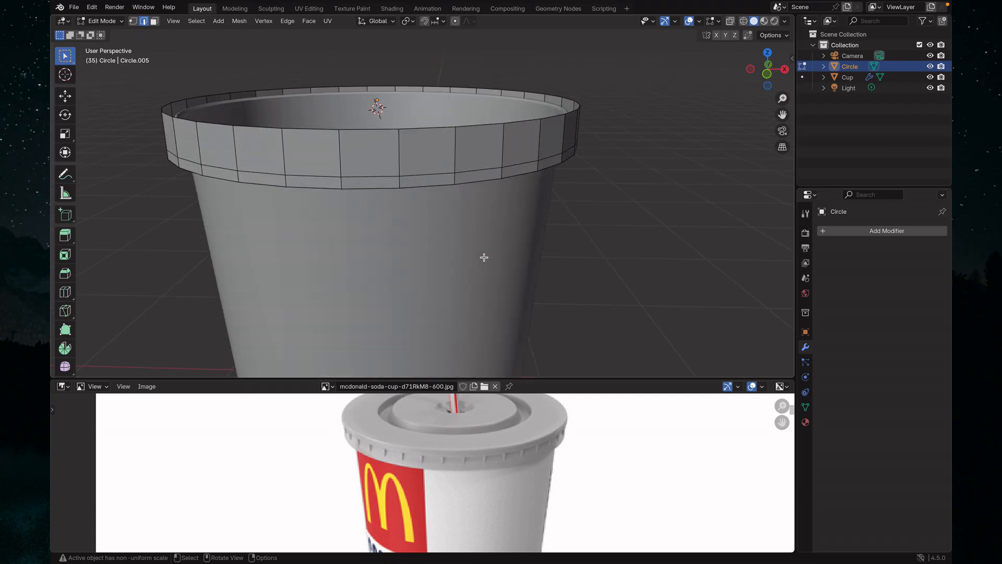
mouse_move(463, 221)
middle_mouse_down()
mouse_move(490, 236)
mouse_move(480, 218)
middle_mouse_up()
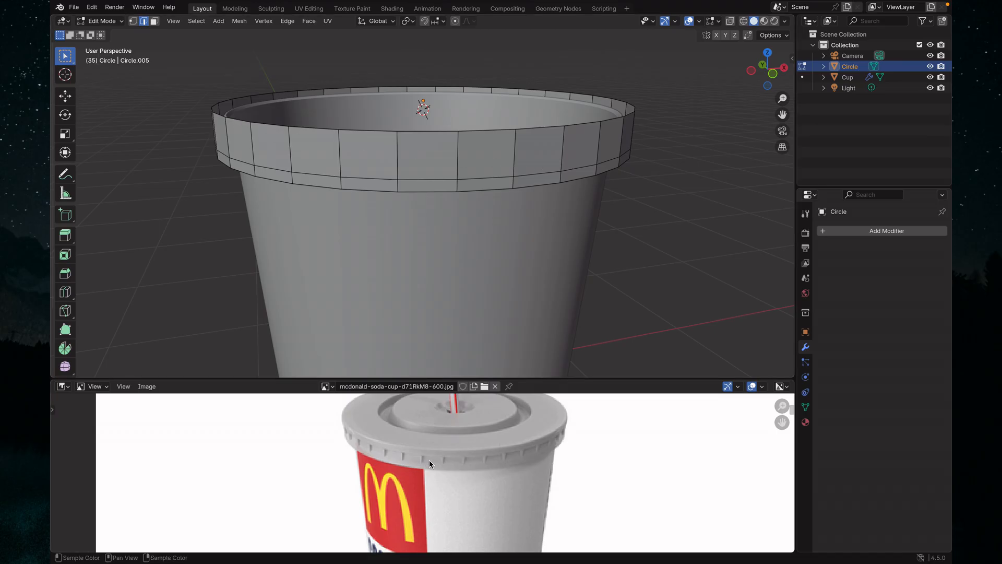
scroll(437, 460, "up", 1)
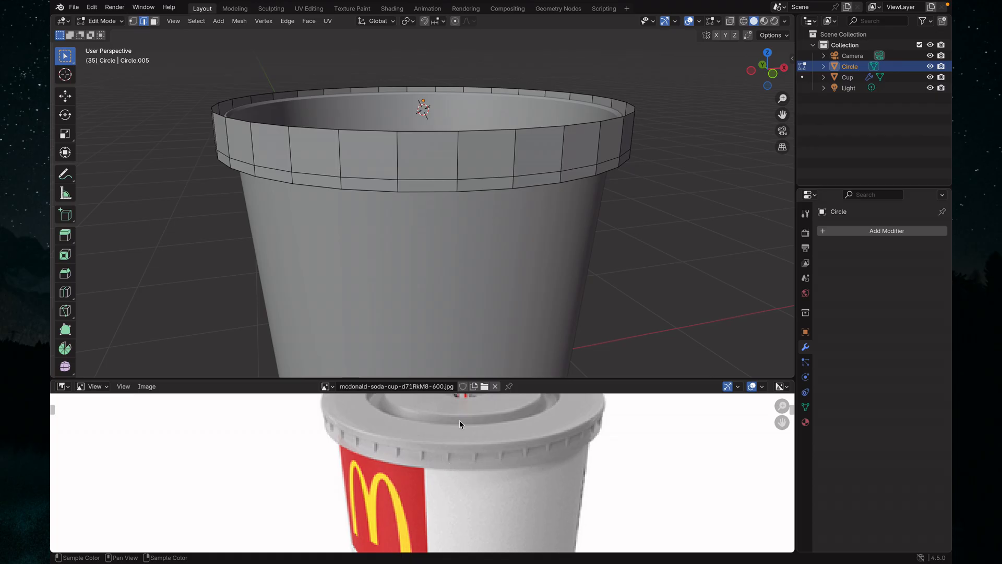
scroll(464, 285, "down", 1)
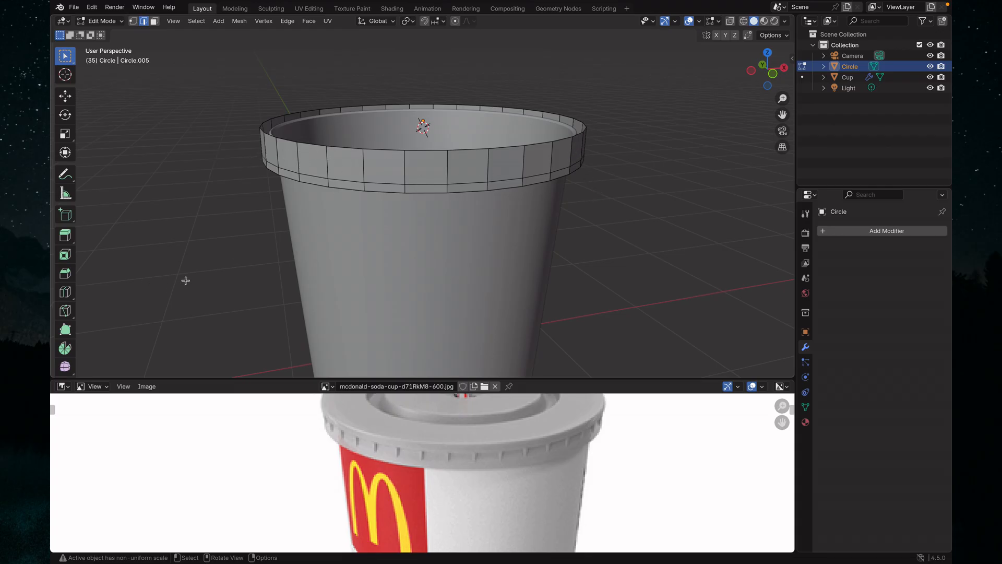
- Add one centred loop cut around the lid's tall side band and return to the Select Box tool
left_click(65, 293)
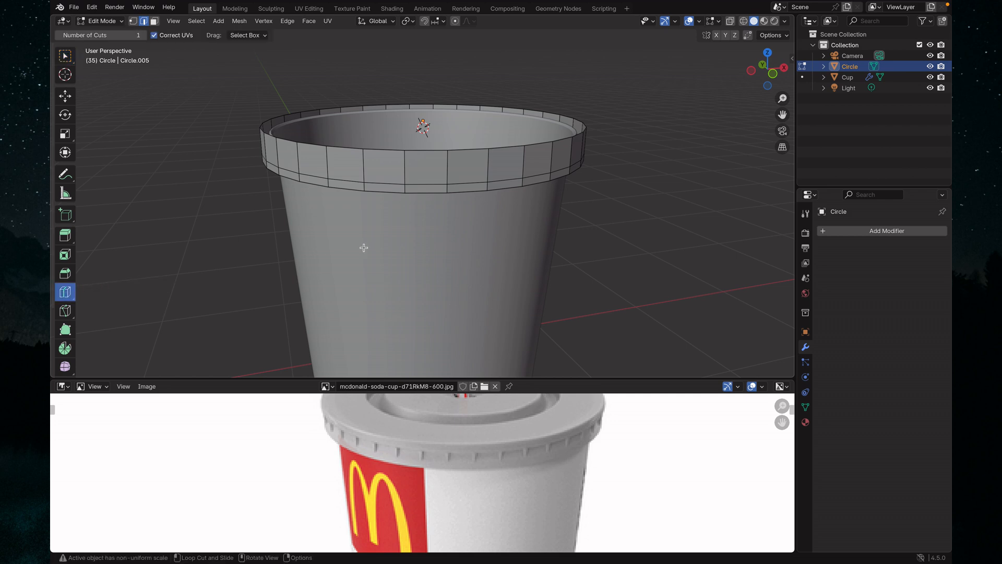
left_click(396, 170)
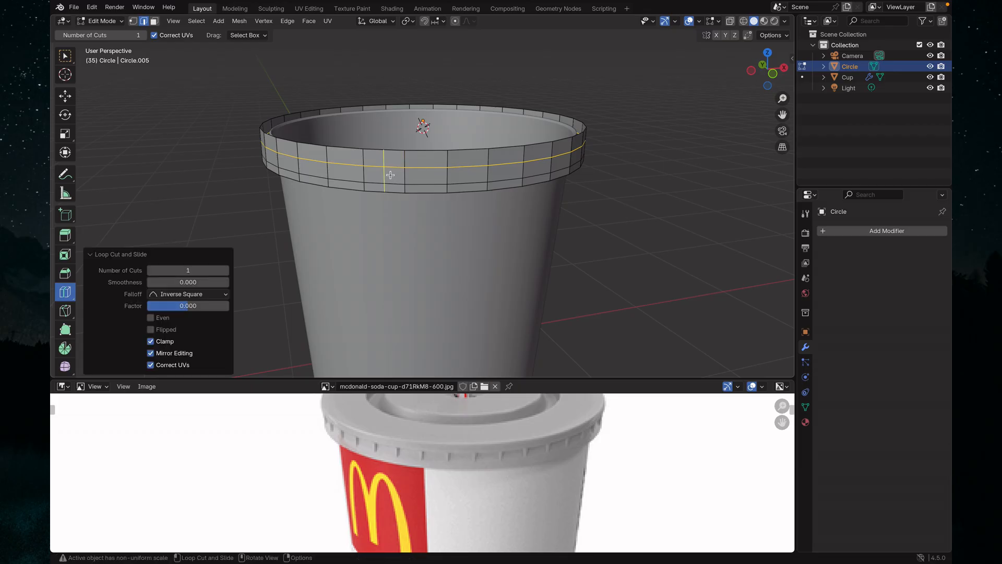
left_click(64, 56)
scroll(283, 270, "up", 2)
scroll(283, 270, "up", 1)
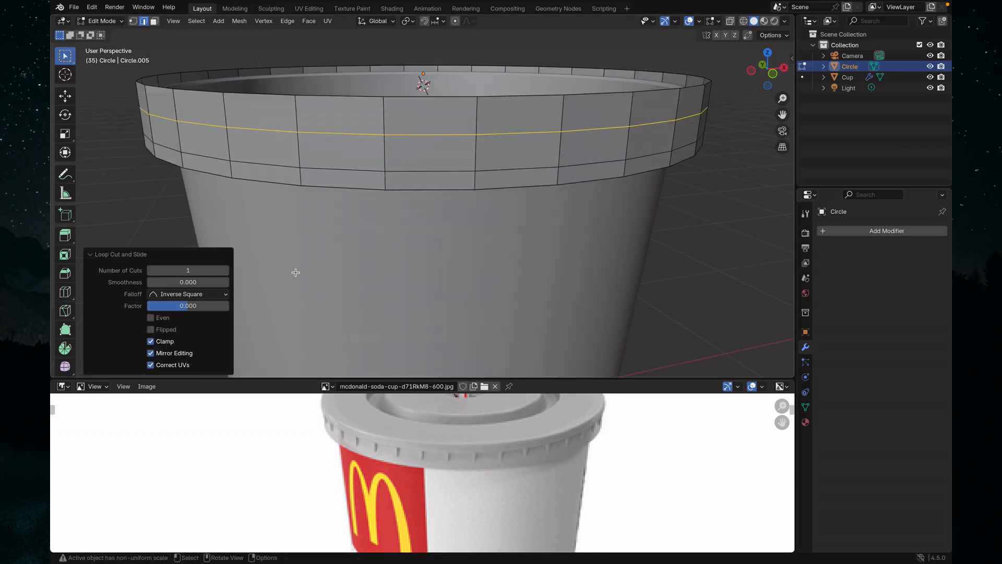
left_click(373, 274)
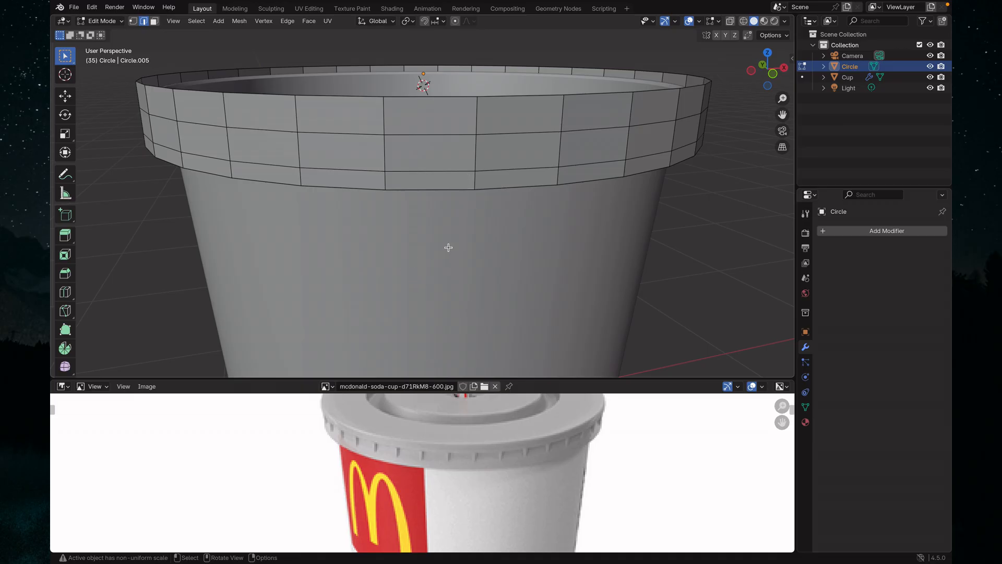
- Select the new middle edge loop of the side band and scale it inward to about 0.972 in X and Y, excluding Z
middle_click_drag(450, 248, 454, 253)
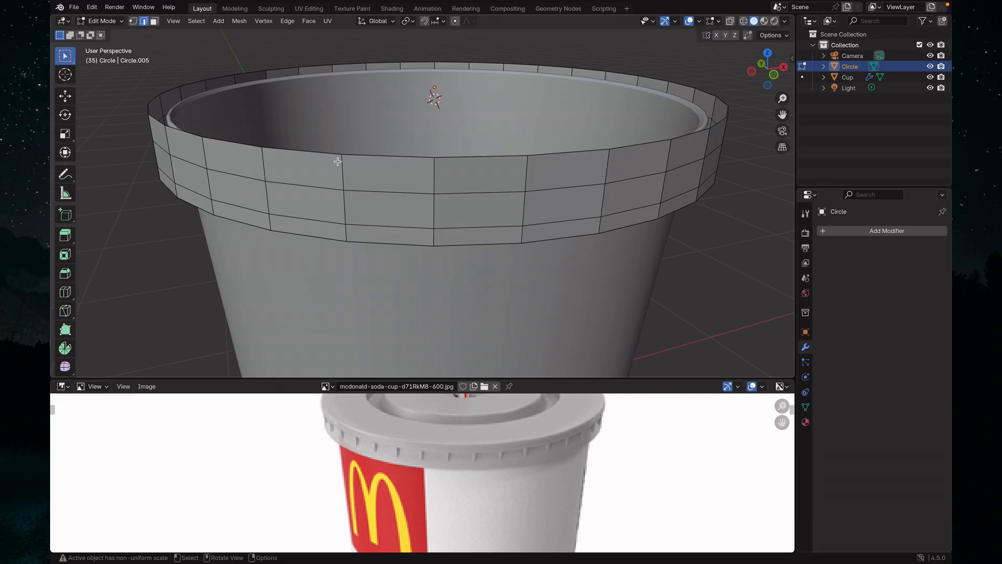
left_click(478, 192)
key("q")
left_click(476, 191)
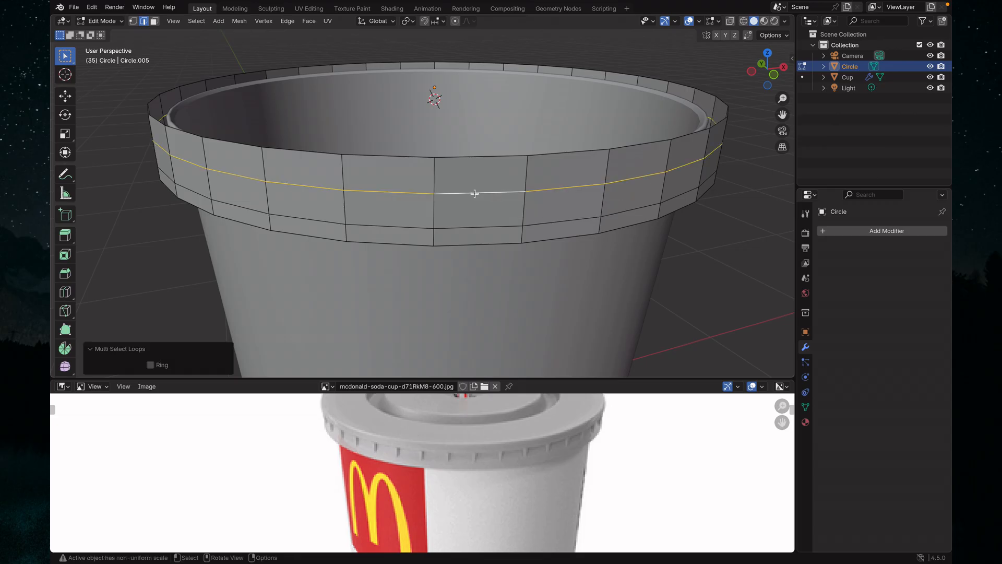
key("s")
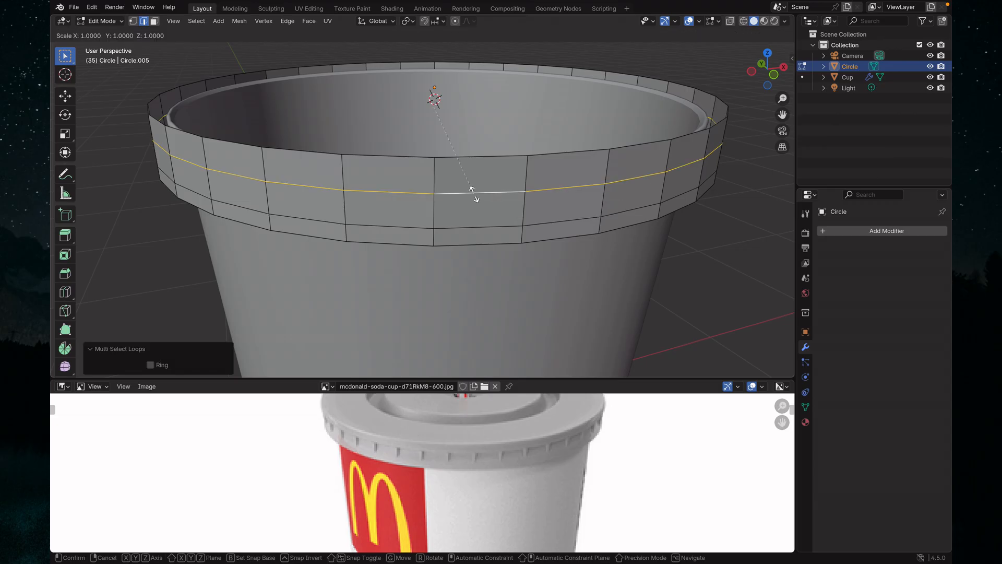
key("shift+z")
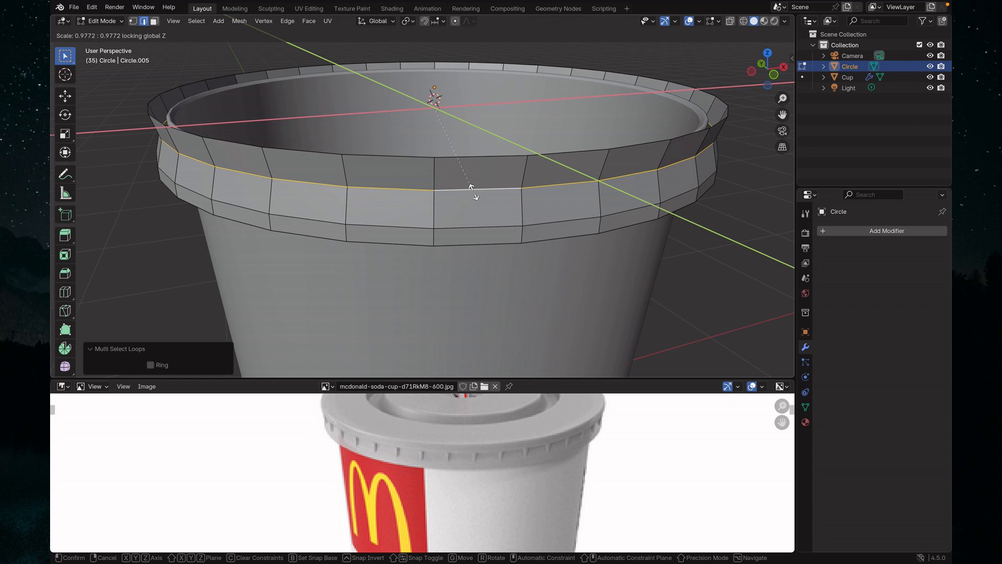
left_click(473, 191)
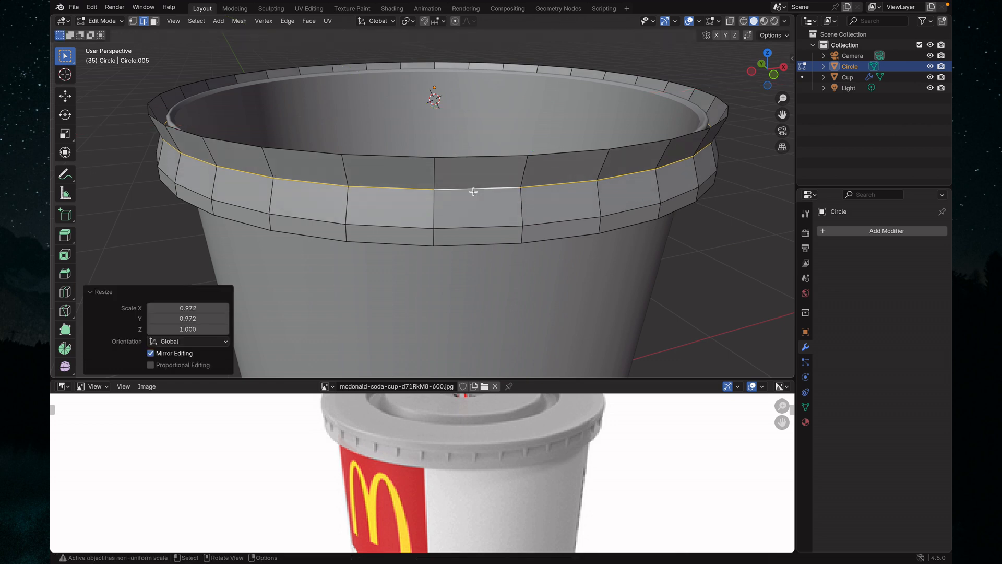
- Examine the pinched side band around the cup's rim from several angles and distances
scroll(488, 246, "down", 5)
left_click(489, 247)
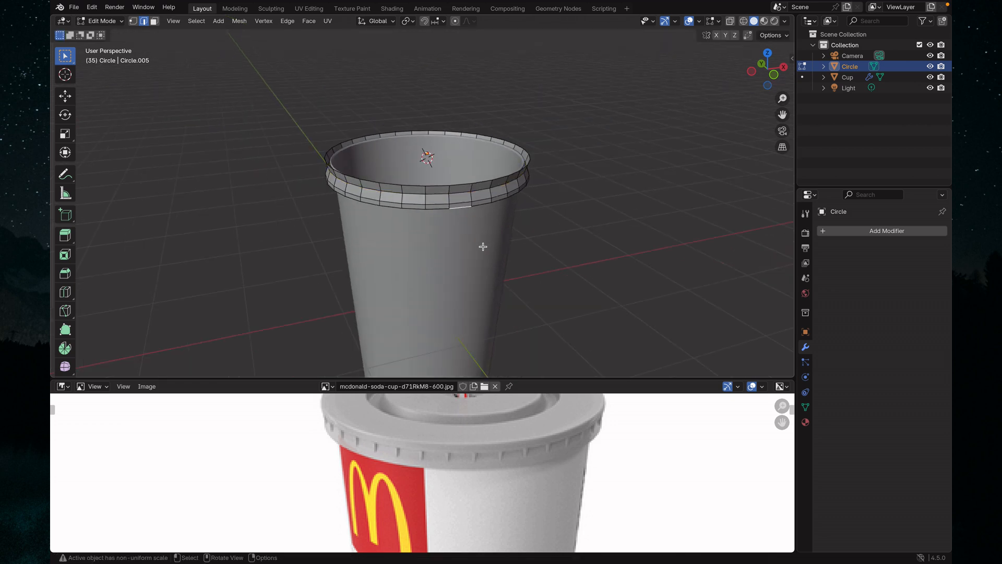
scroll(395, 244, "up", 3)
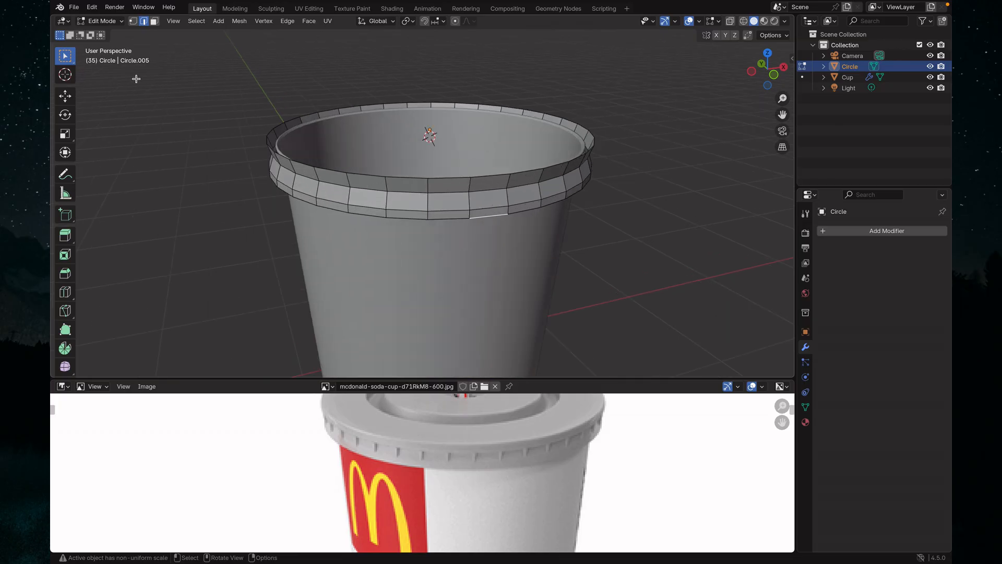
left_click(67, 78)
left_click(64, 64)
scroll(273, 226, "down", 2)
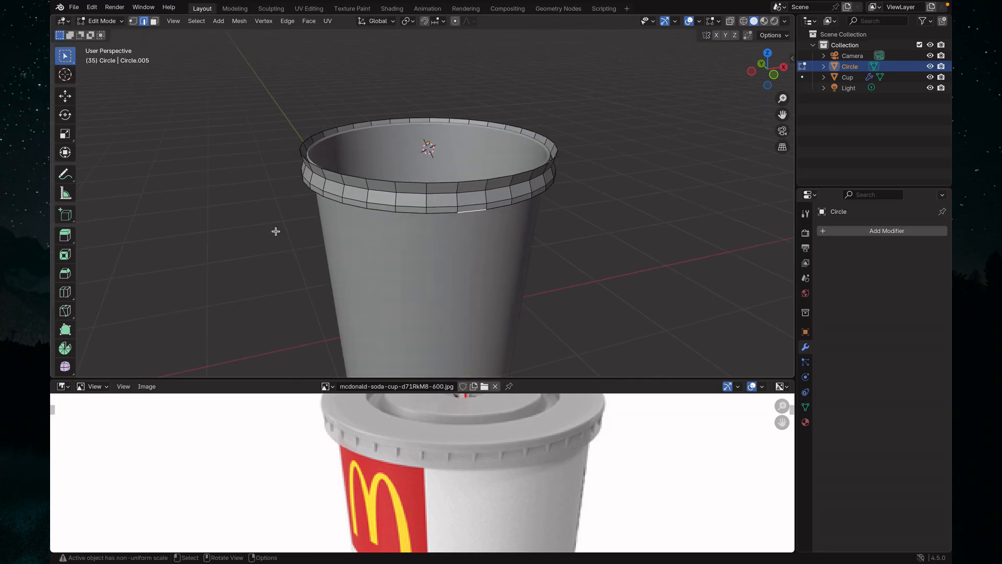
scroll(271, 228, "up", 2)
mouse_move(448, 270)
middle_mouse_down()
mouse_move(385, 264)
mouse_move(445, 259)
middle_mouse_up()
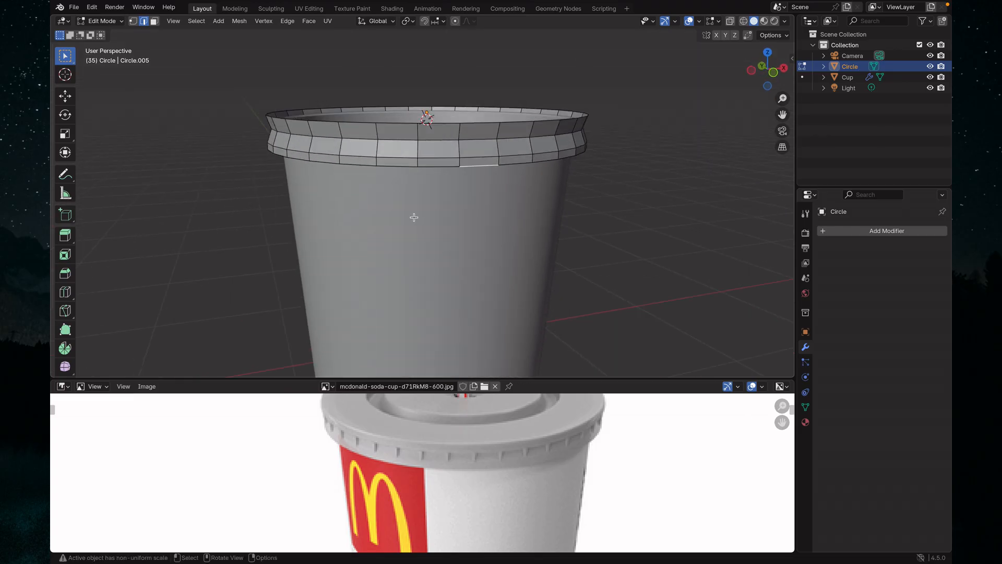
scroll(384, 202, "up", 5)
middle_click_drag(387, 200, 392, 206)
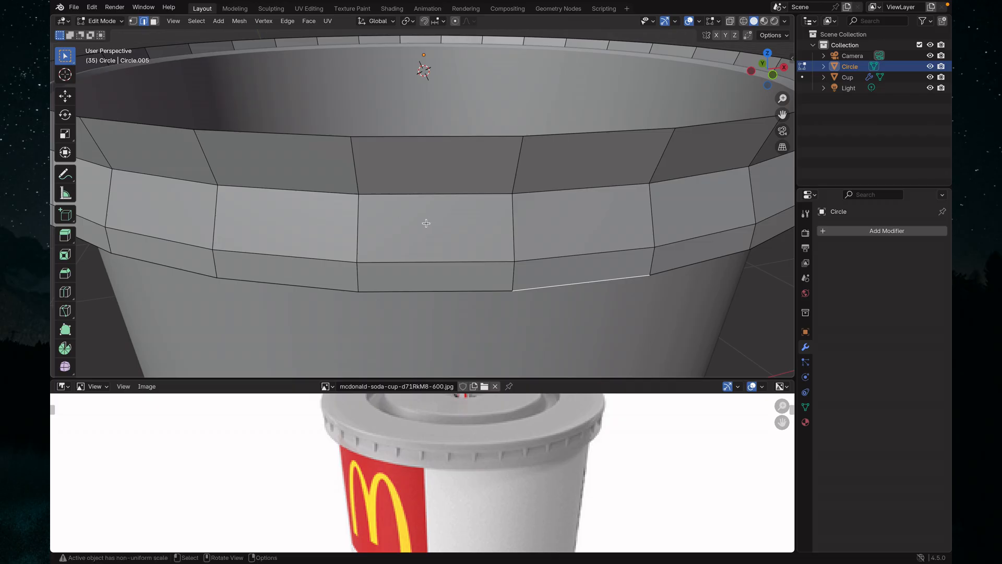
scroll(426, 223, "down", 5)
scroll(399, 236, "down", 4)
middle_click_drag(402, 241, 404, 241)
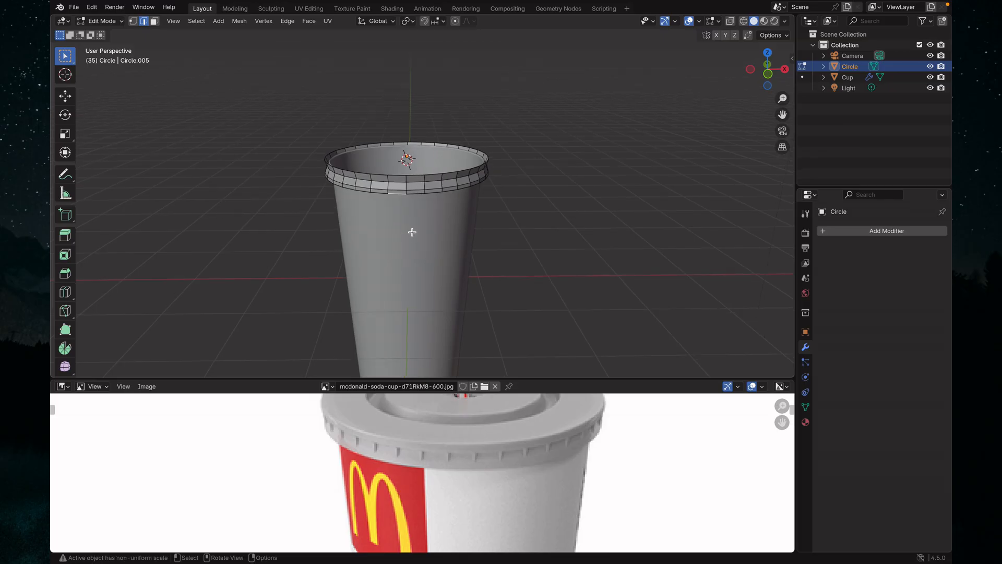
scroll(409, 227, "up", 4)
scroll(416, 225, "up", 3)
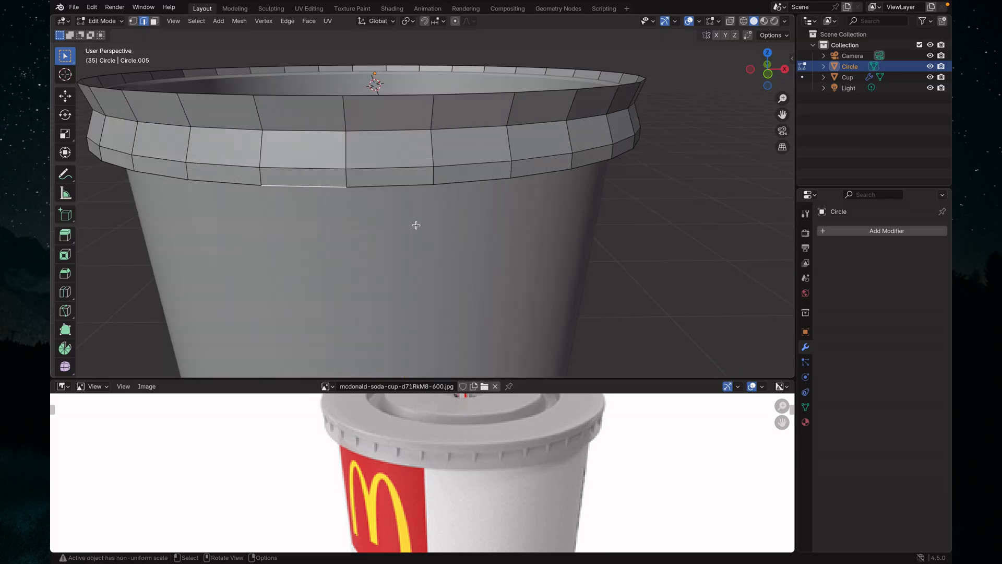
middle_click_drag(394, 225, 397, 226)
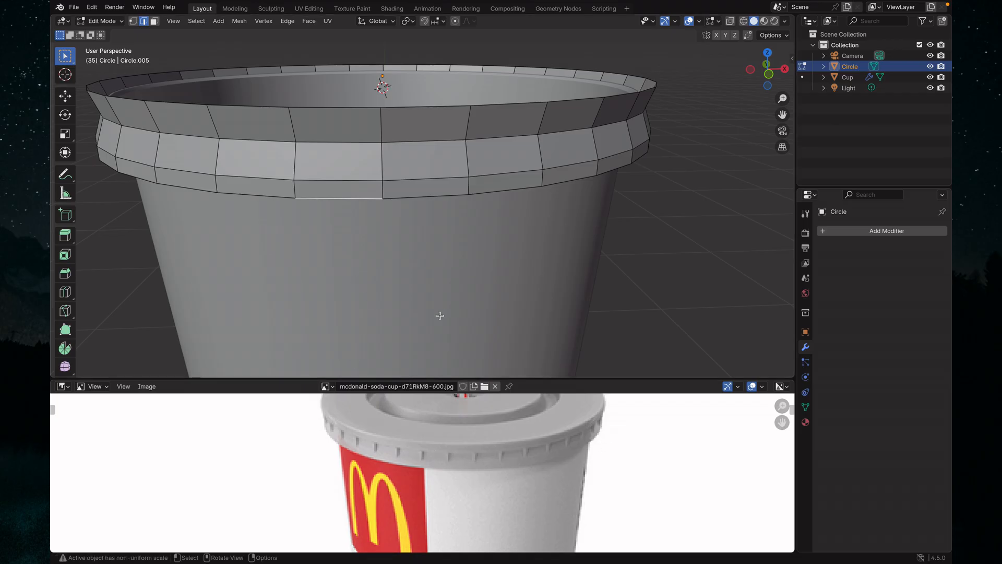
scroll(486, 329, "up", 3)
middle_click_drag(396, 268, 403, 274)
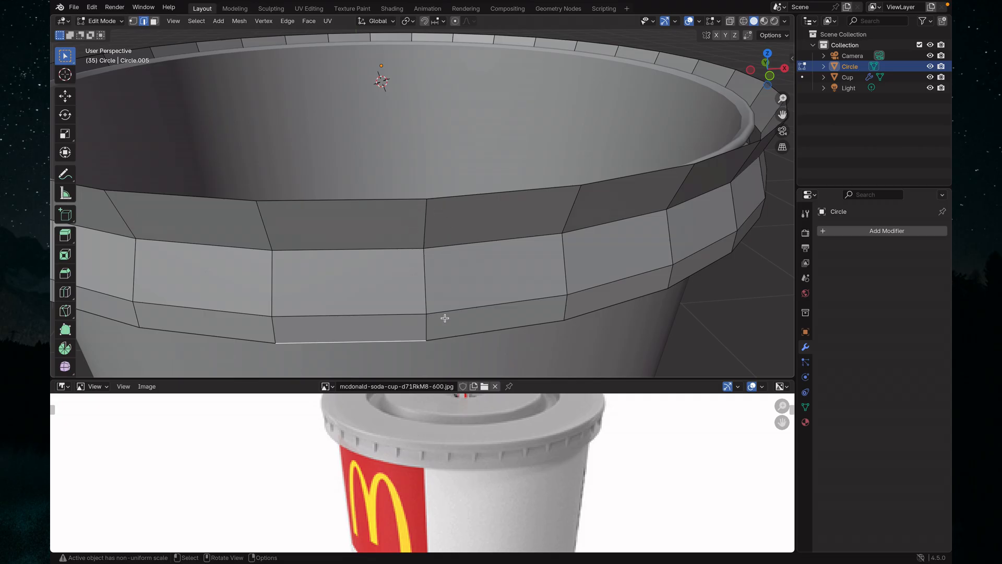
middle_click_drag(475, 346, 475, 345)
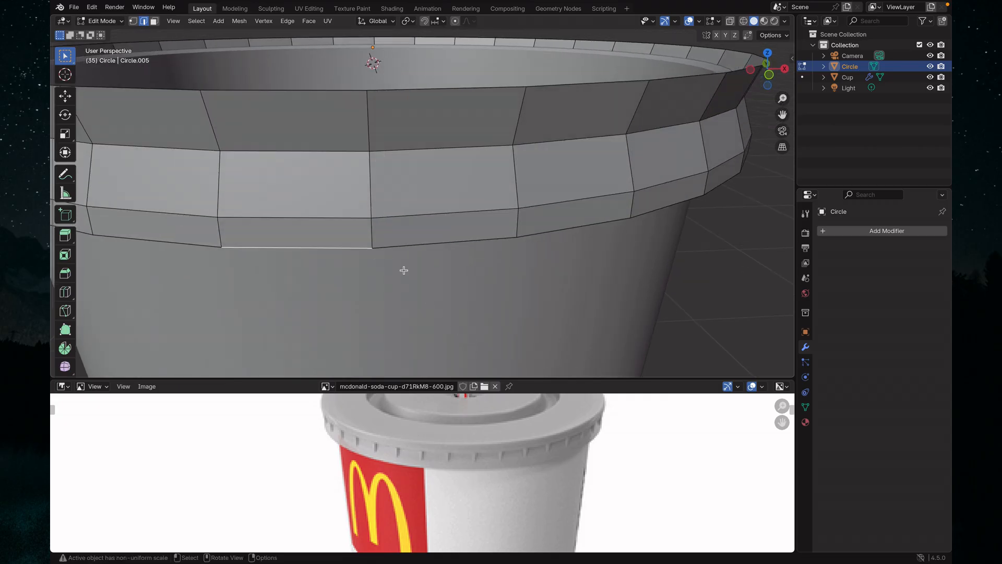
- Select the band's pinched middle edge loop and subdivide its edges with one cut
left_click(339, 150)
key("q")
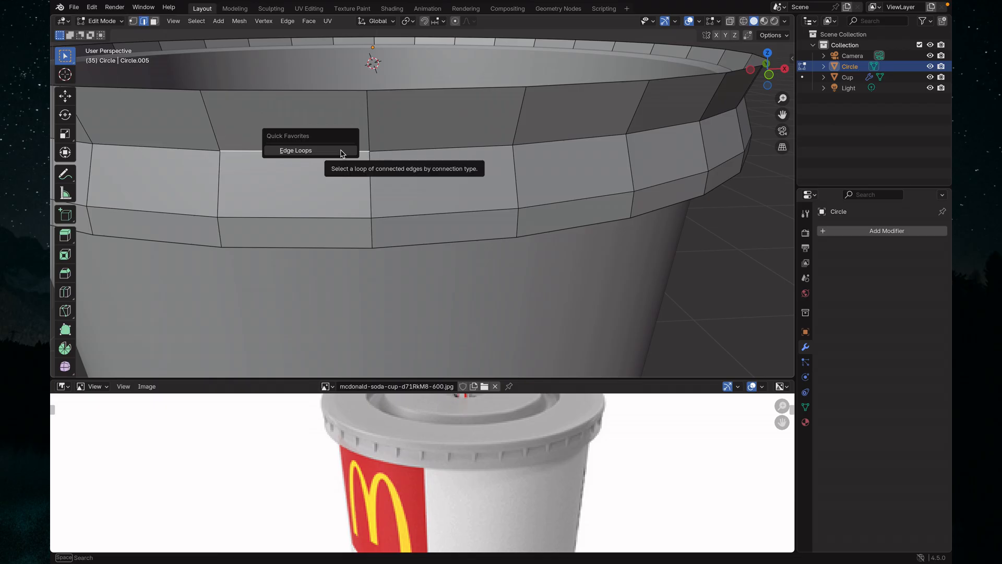
left_click(340, 151)
scroll(375, 156, "up", 5)
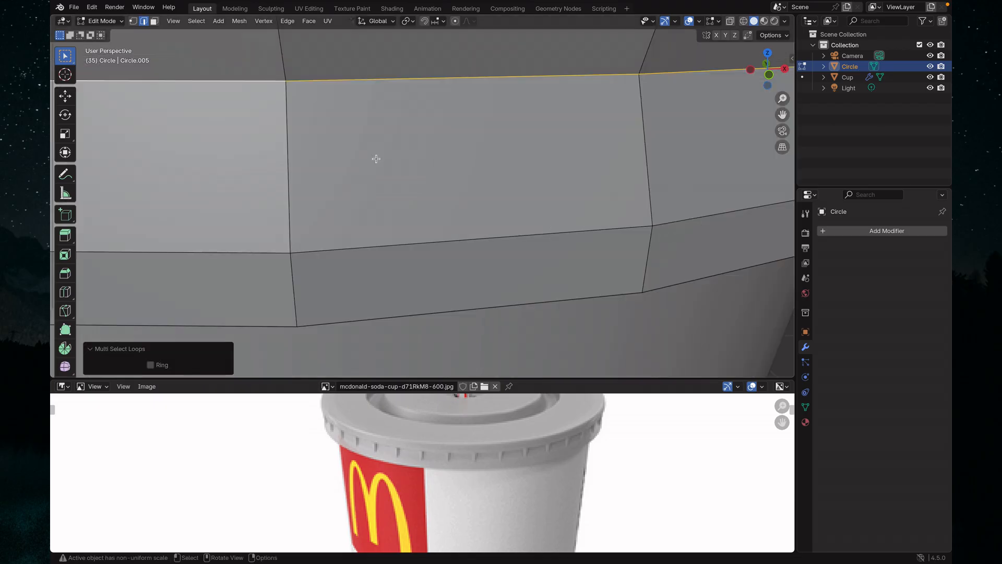
middle_click_drag(353, 163, 373, 176, "shift")
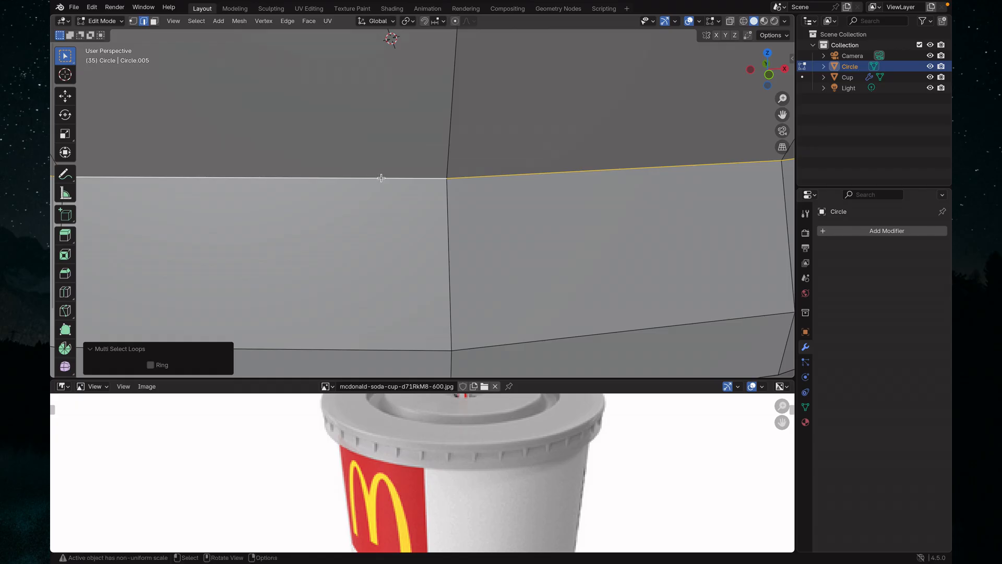
right_click(381, 178)
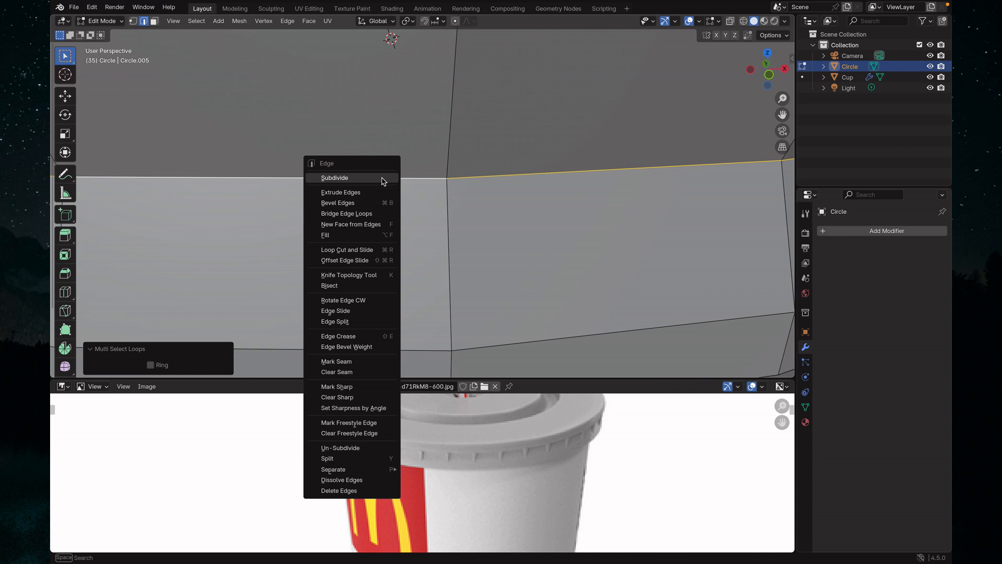
left_click(381, 178)
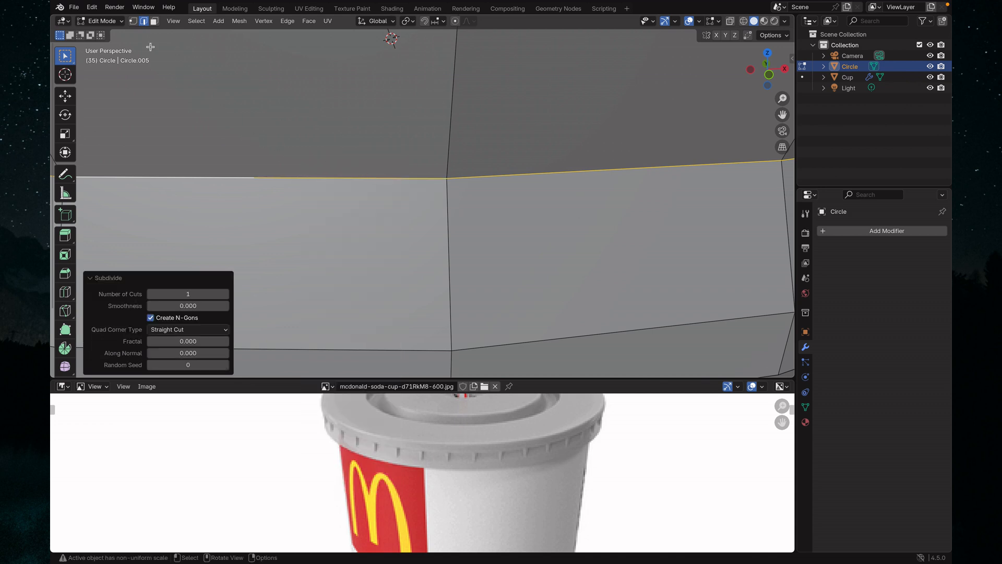
- Switch to vertex selection, subdivide the middle loop two more times with one cut each, and clear the selection
left_click(135, 24)
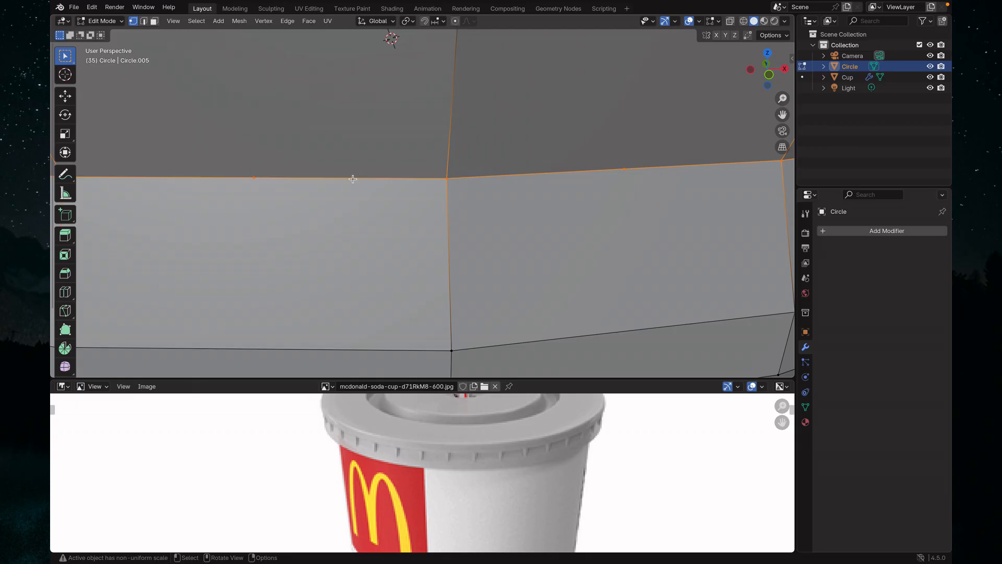
right_click(353, 178)
left_click(354, 184)
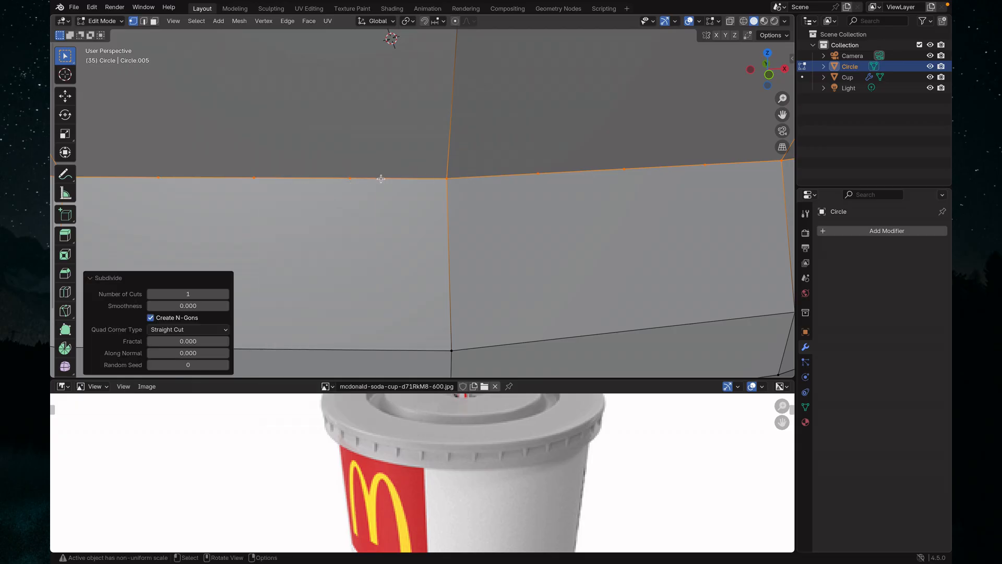
right_click(382, 178)
left_click(382, 179)
left_click(213, 133)
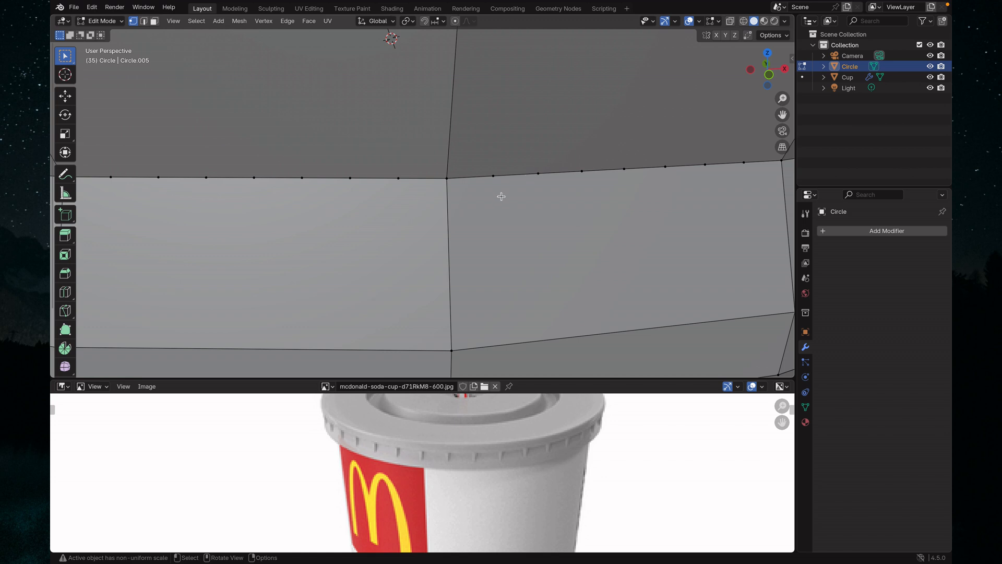
scroll(502, 196, "down", 2)
scroll(501, 196, "up", 2)
scroll(501, 197, "up", 2)
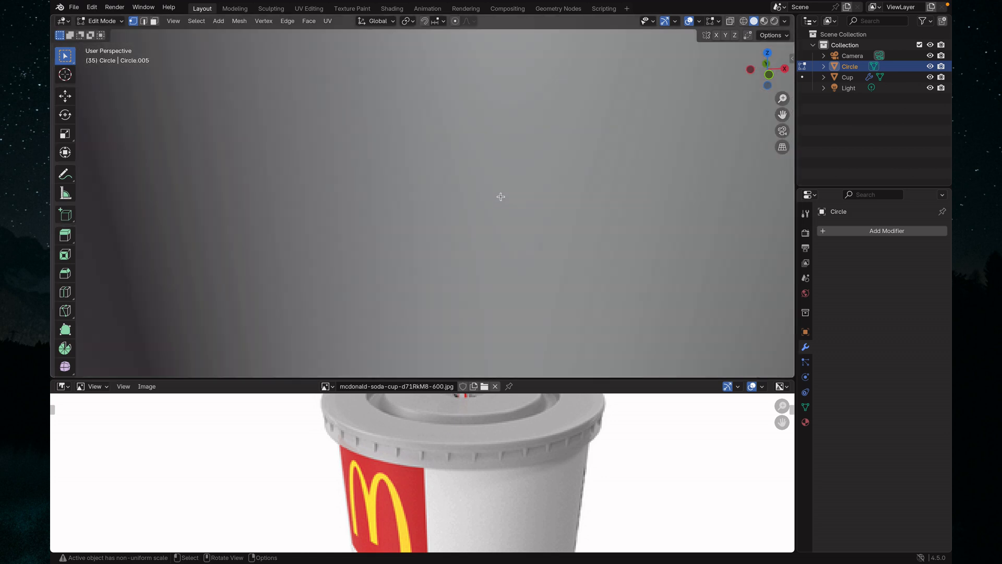
scroll(501, 196, "down", 4)
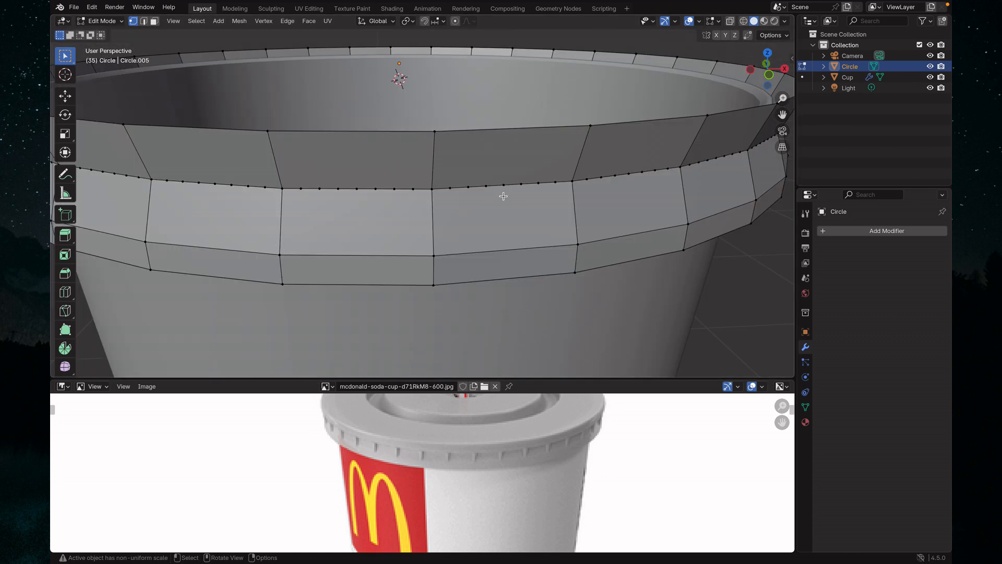
scroll(503, 197, "down", 5)
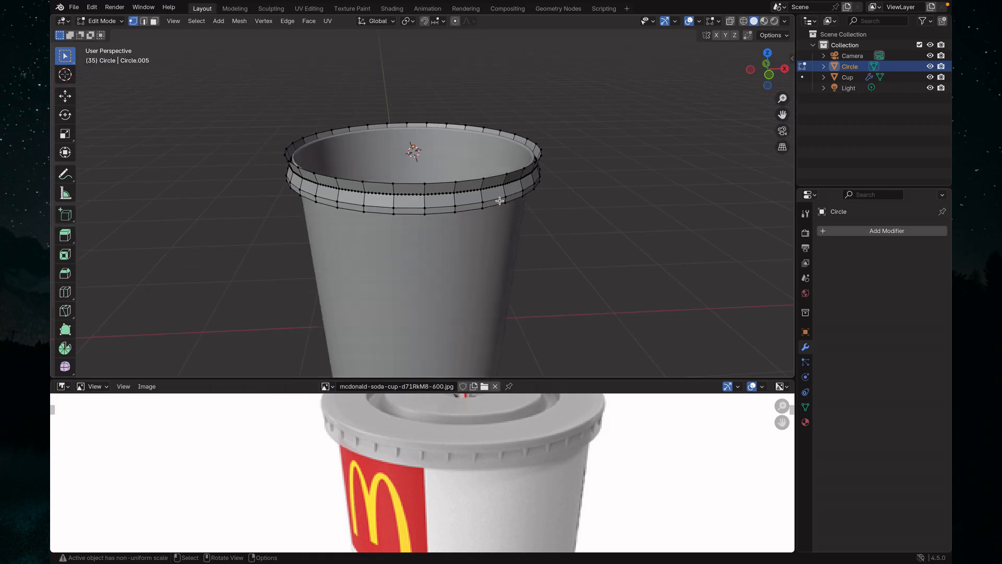
- Fill a triangular face between a front column's upper and lower band vertices and the nearest subdivision vertex to its left on the middle loop
scroll(500, 201, "down", 2)
scroll(500, 201, "up", 8)
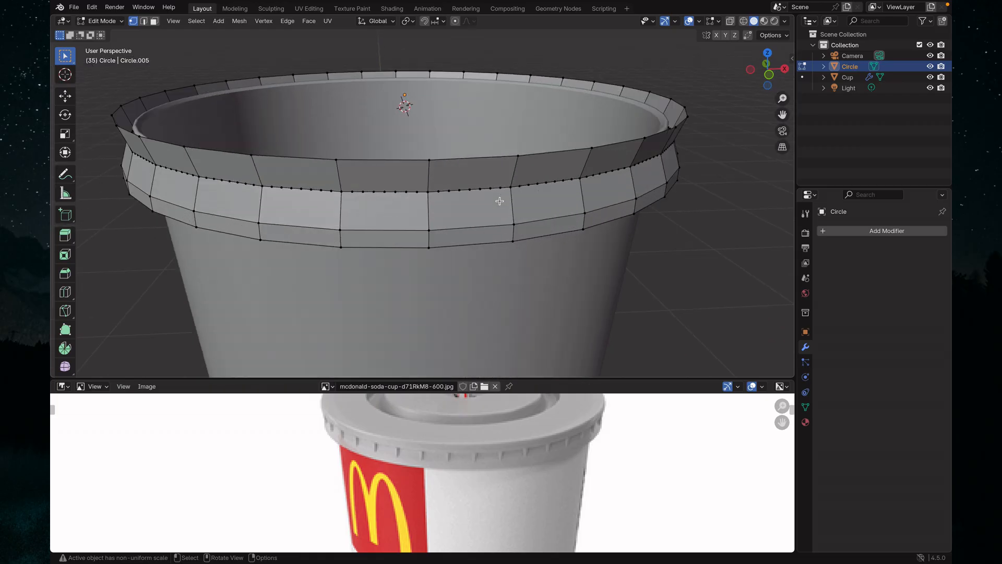
scroll(499, 201, "down", 4)
scroll(499, 201, "up", 2)
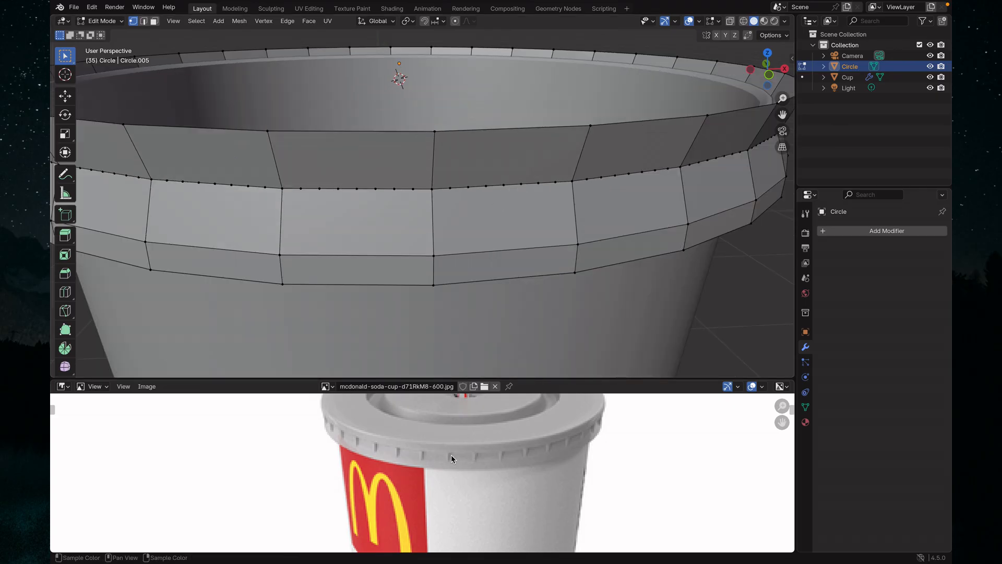
scroll(460, 249, "up", 4)
scroll(460, 250, "down", 3)
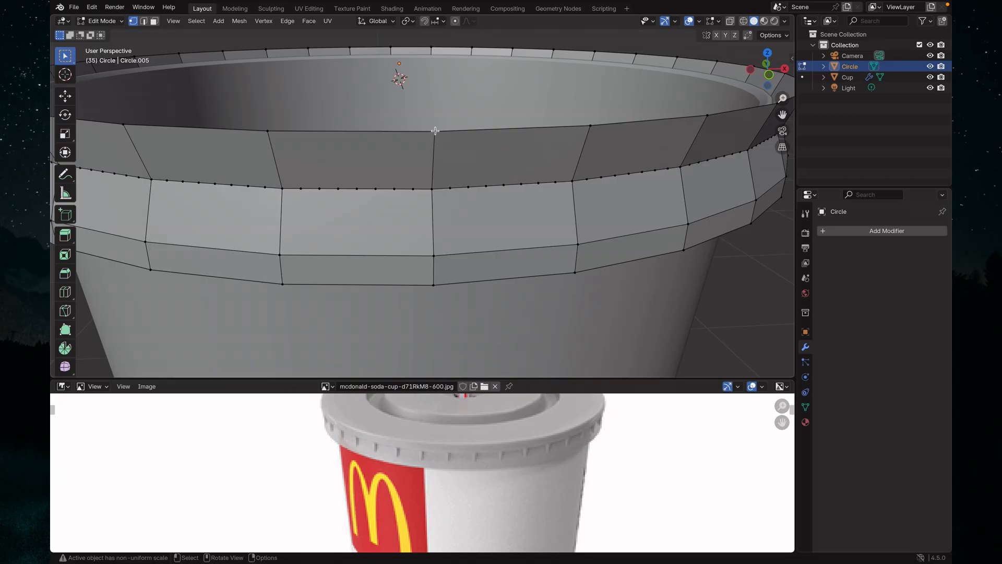
left_click(436, 130)
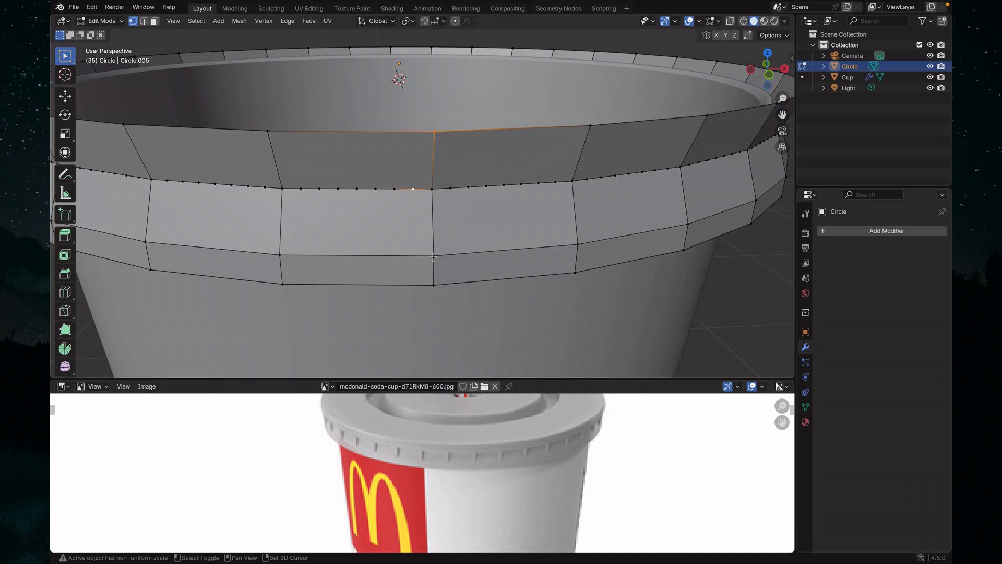
left_click(433, 257, "shift")
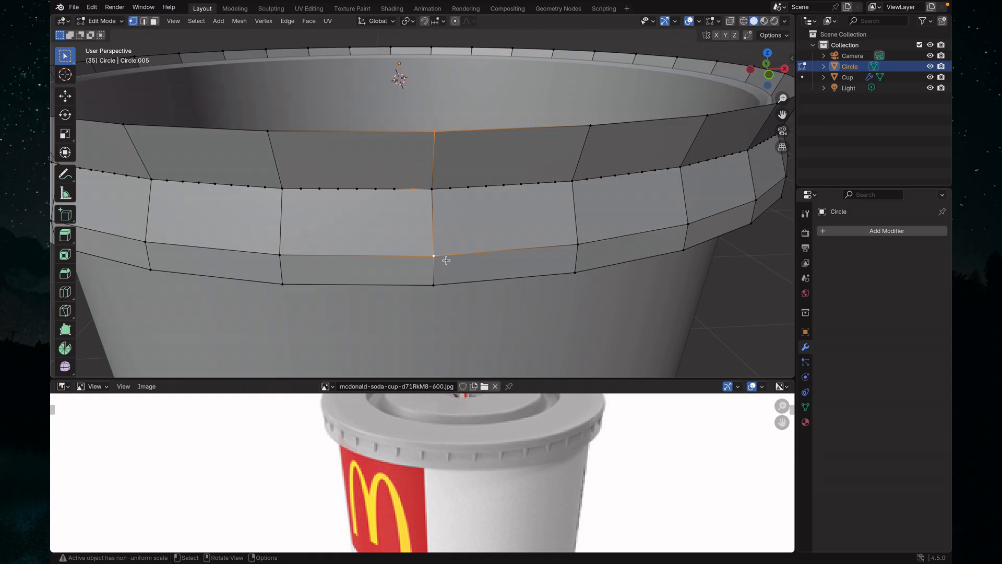
key("f")
scroll(446, 260, "up", 3)
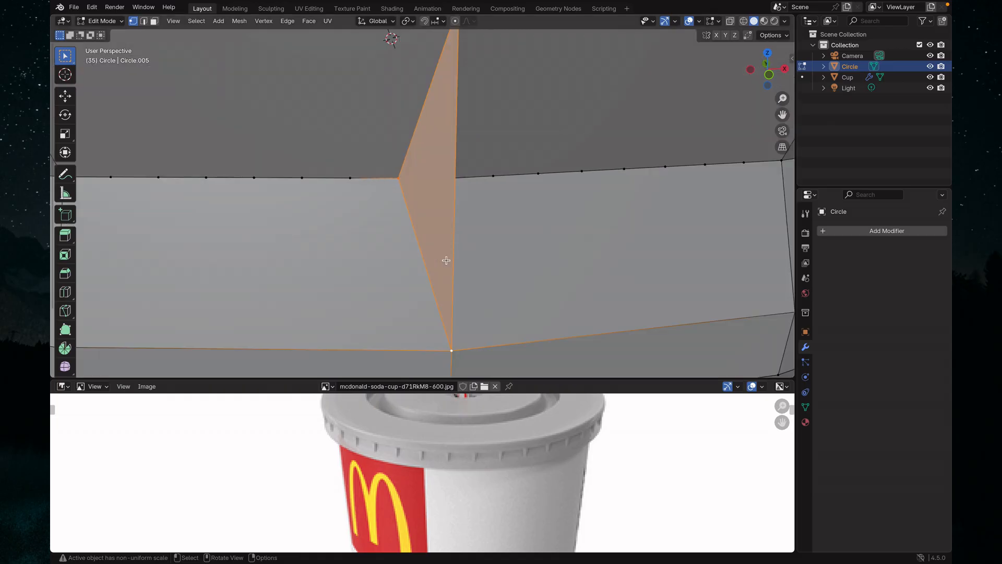
scroll(447, 261, "down", 3)
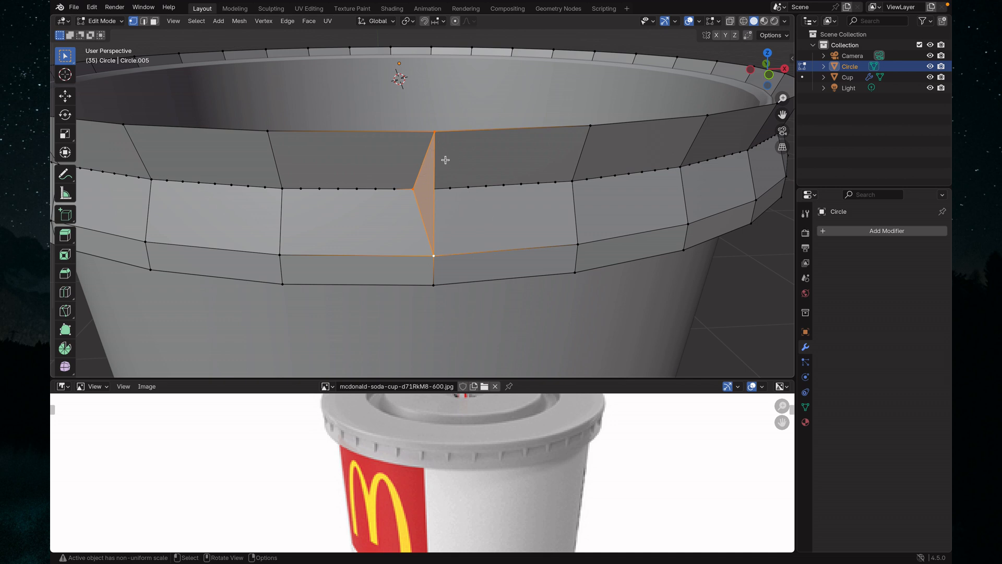
- Fill the mirrored triangular face using the same upper and lower vertices and the nearest middle-loop vertex on the right, then clear the selection
left_click(436, 139)
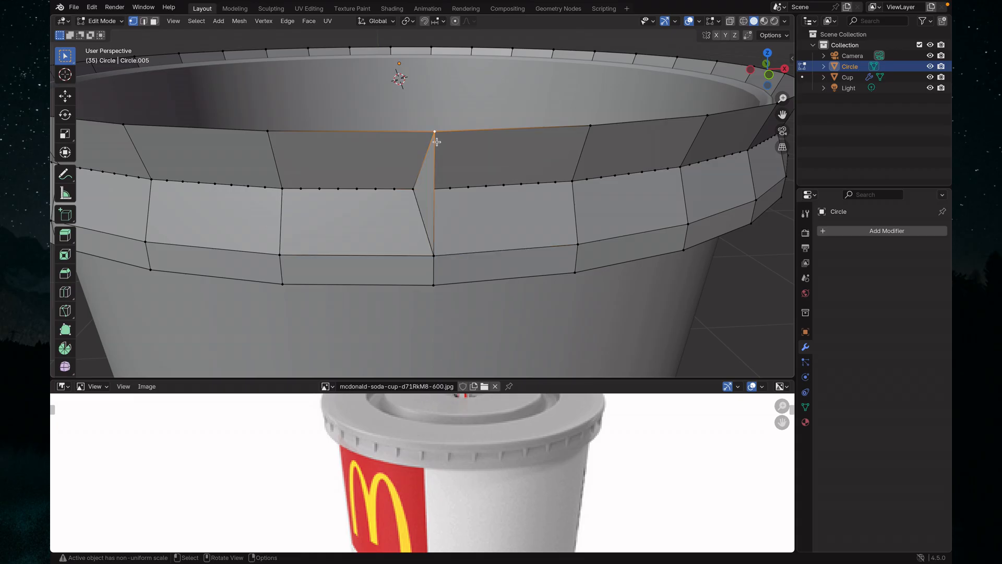
left_click(434, 254, "shift")
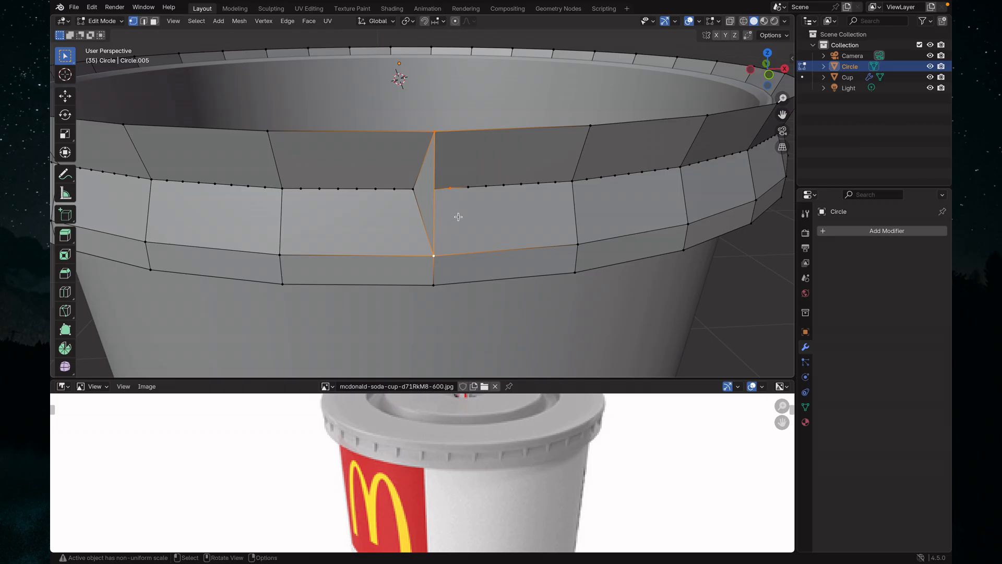
key("f")
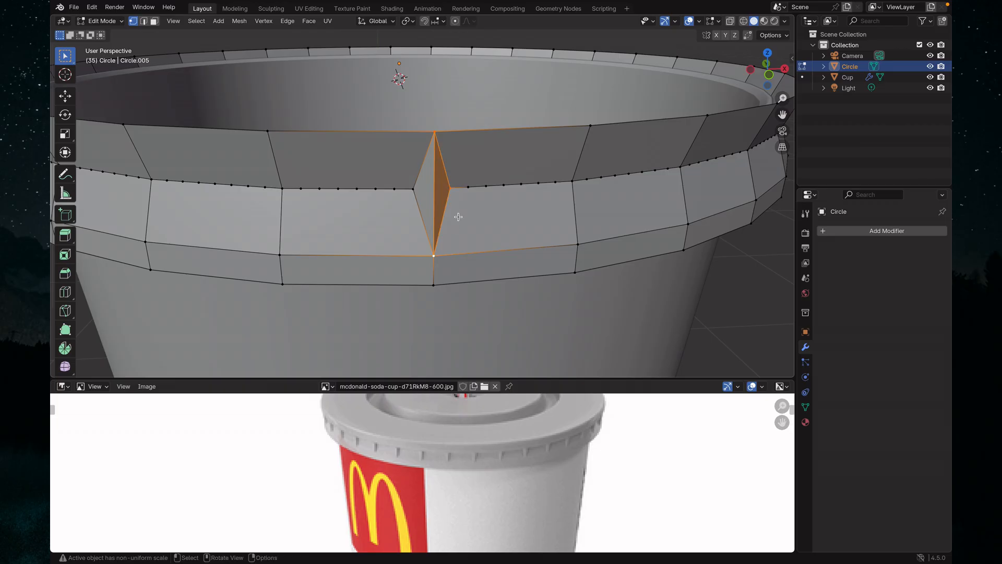
scroll(458, 217, "up", 3)
scroll(458, 216, "down", 3)
middle_click_drag(469, 215, 466, 214)
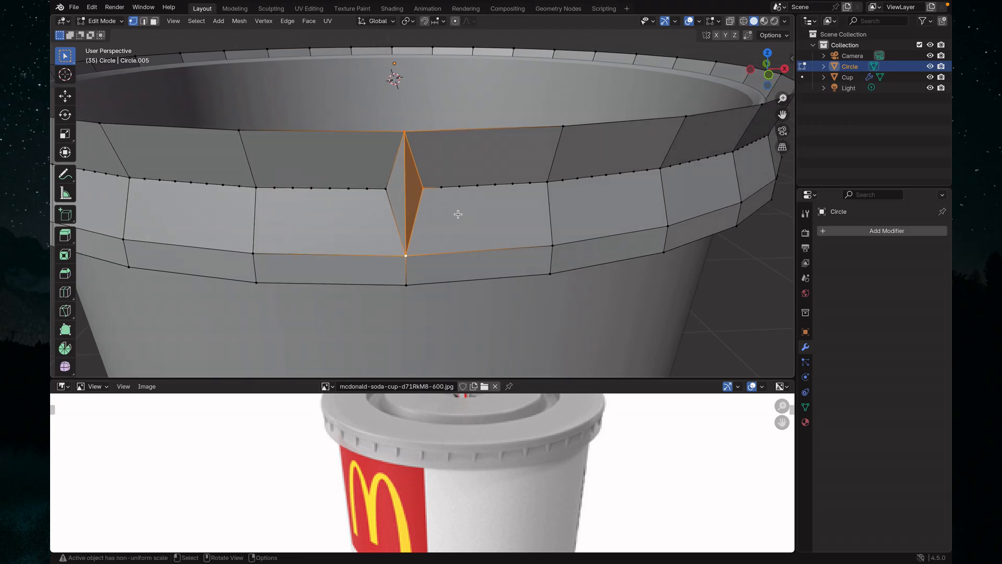
scroll(458, 214, "up", 3)
scroll(458, 214, "down", 3)
key("alt+a")
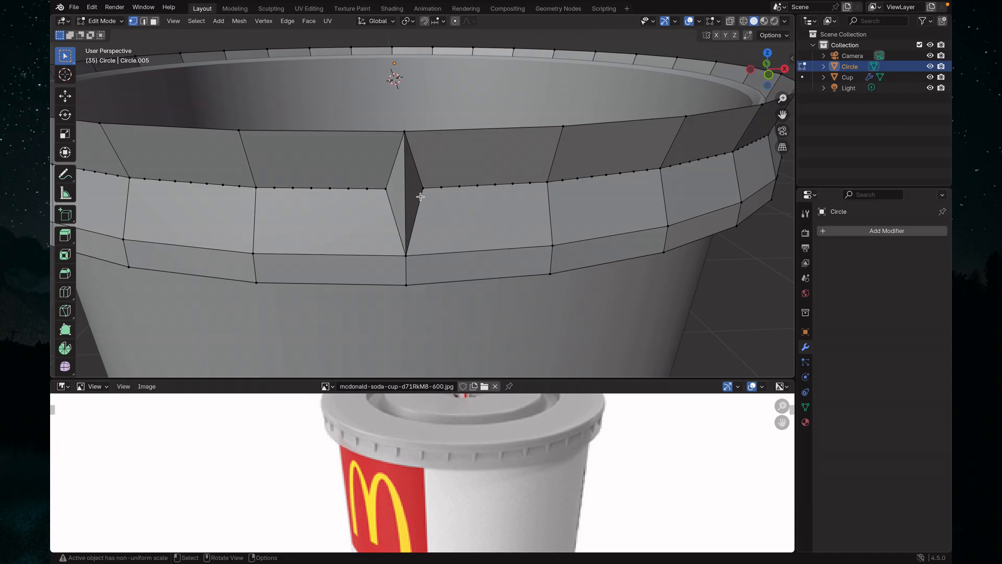
- Select the two new triangular ridge faces in face selection mode and separate them into their own object
scroll(420, 197, "up", 3)
scroll(421, 197, "down", 3)
scroll(441, 165, "up", 4)
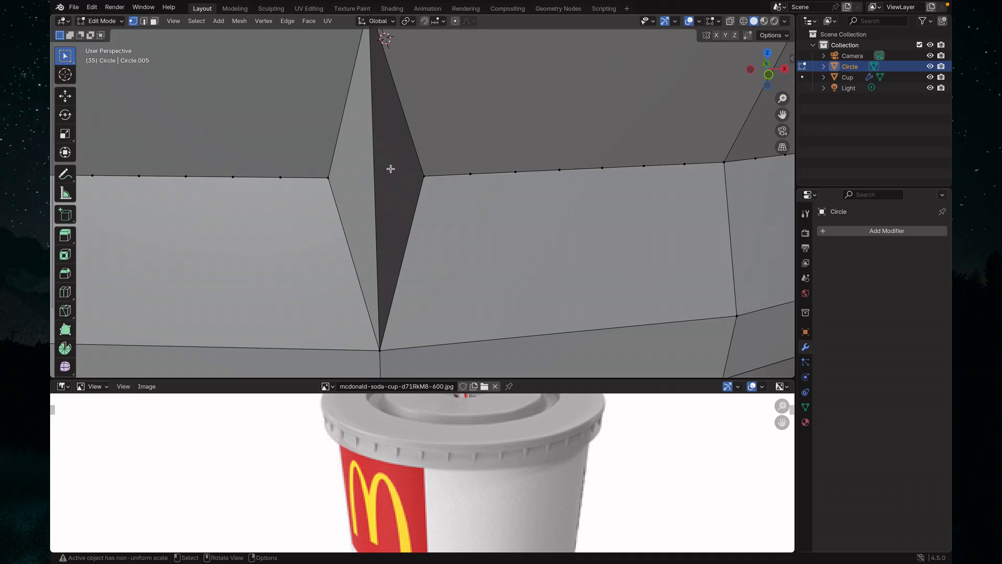
key("3")
left_click(388, 166)
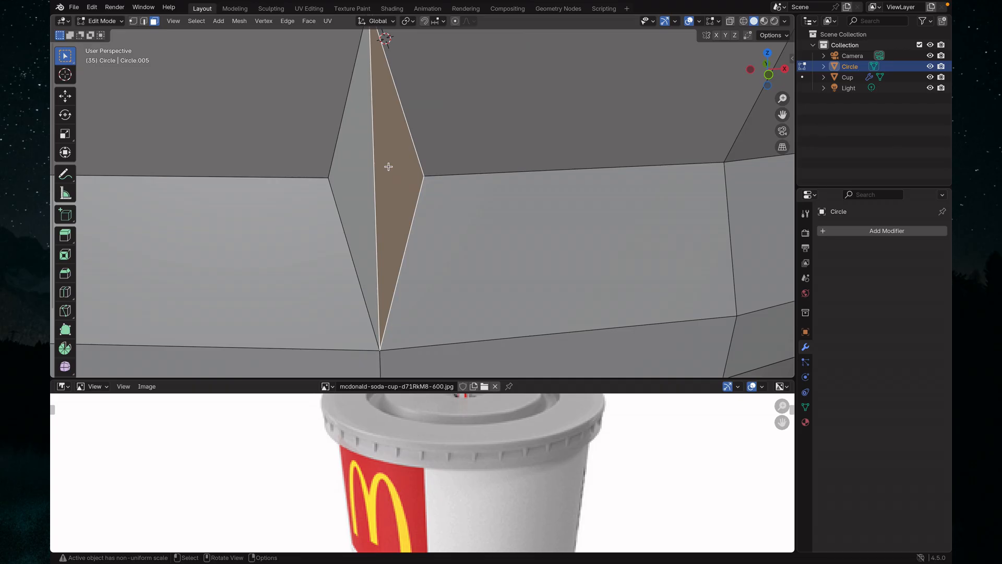
left_click(359, 170, "shift")
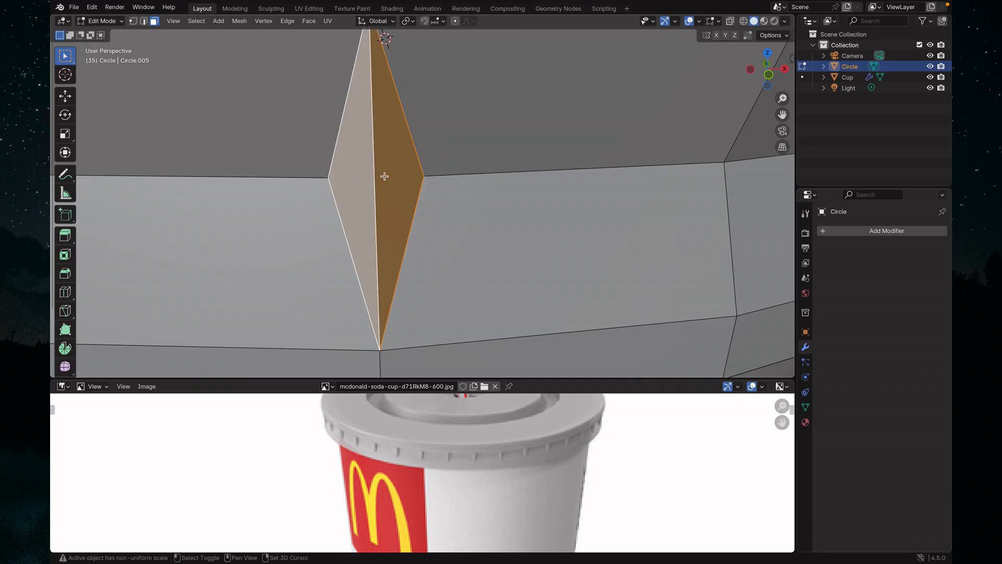
scroll(388, 178, "down", 6)
scroll(388, 178, "up", 6)
scroll(388, 178, "down", 5)
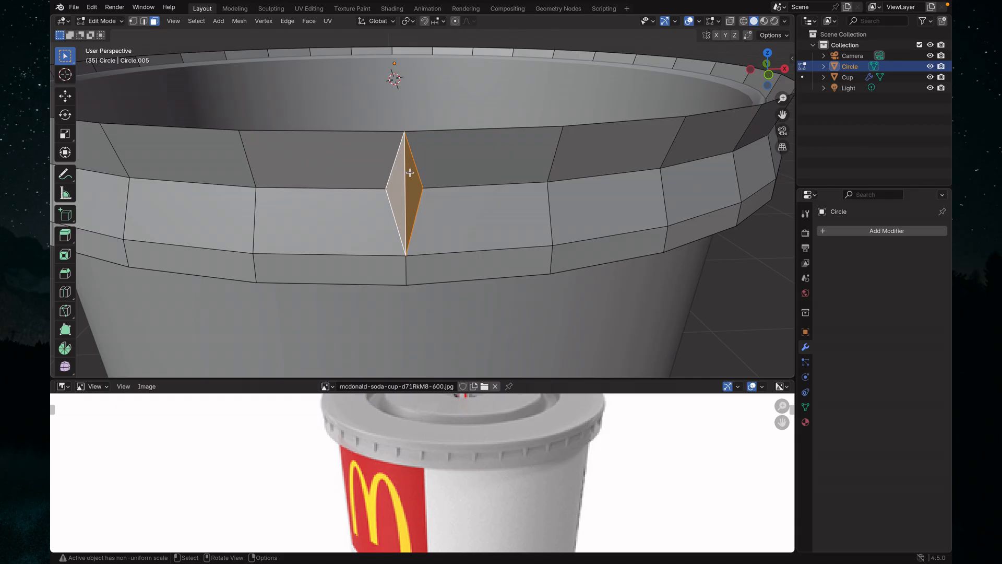
key("p")
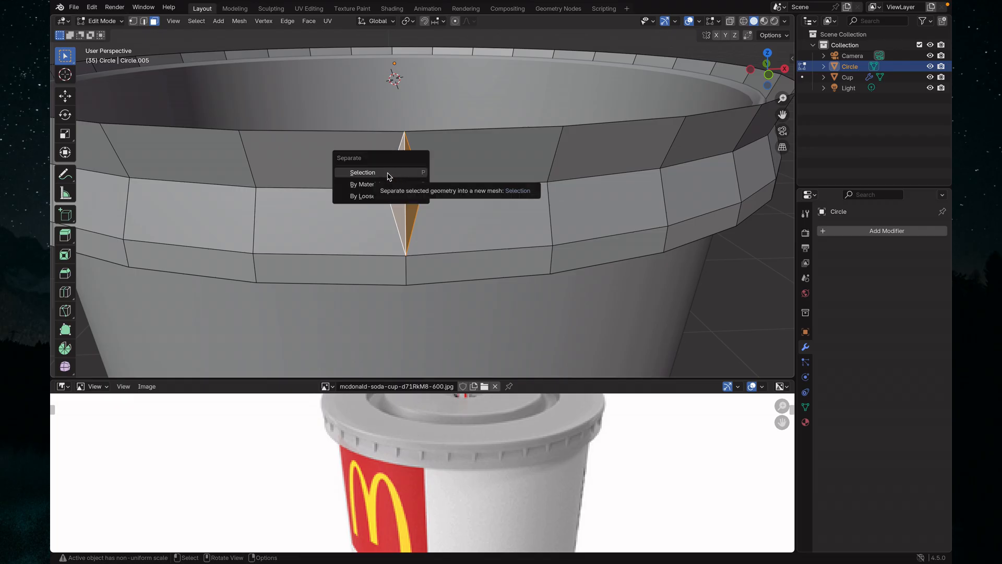
left_click(388, 176)
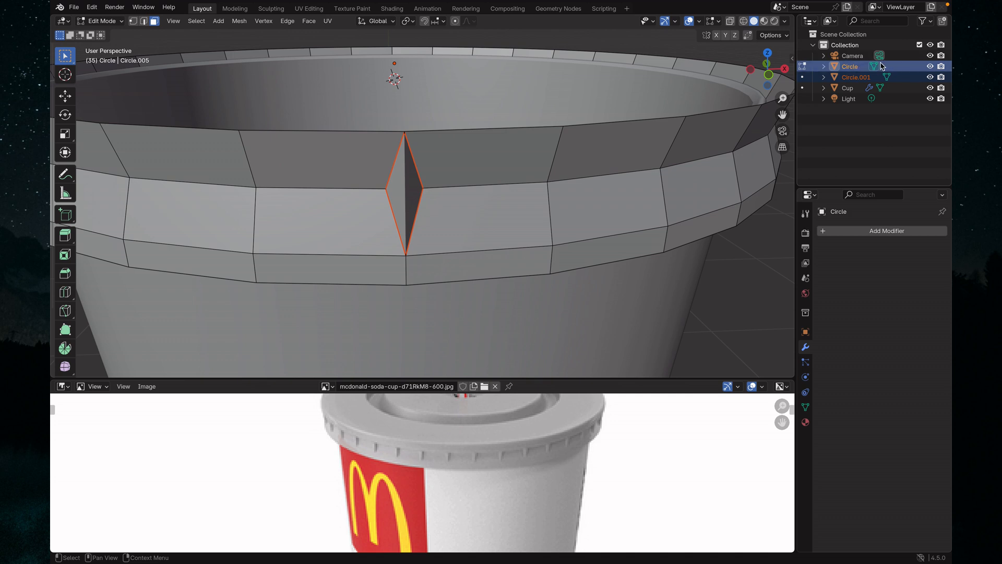
- Toggle the visibility of the lid ring and the separated ridge piece to check which geometry belongs to each object
left_click(930, 67)
left_click(930, 67)
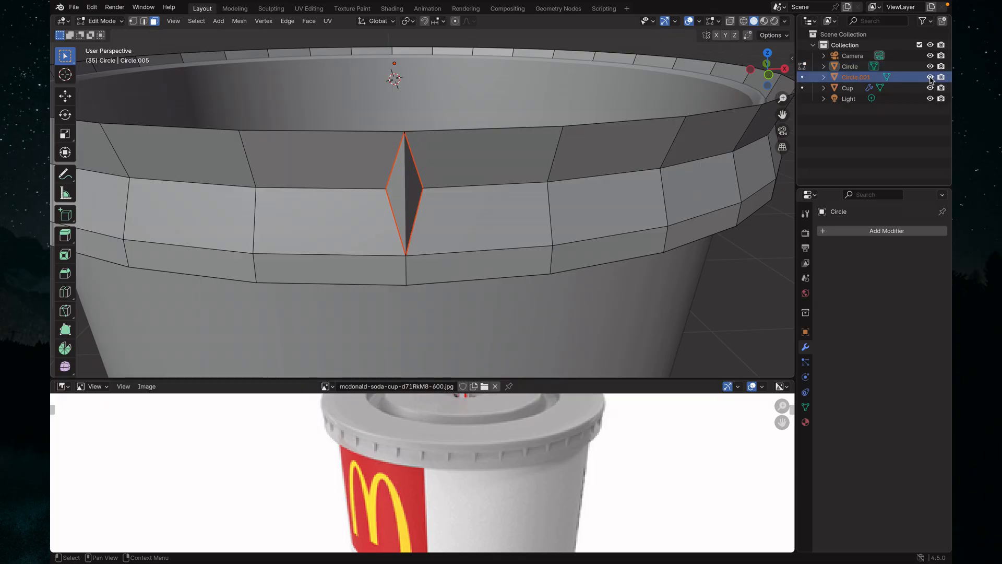
left_click(930, 77)
left_click(930, 77)
left_click(930, 78)
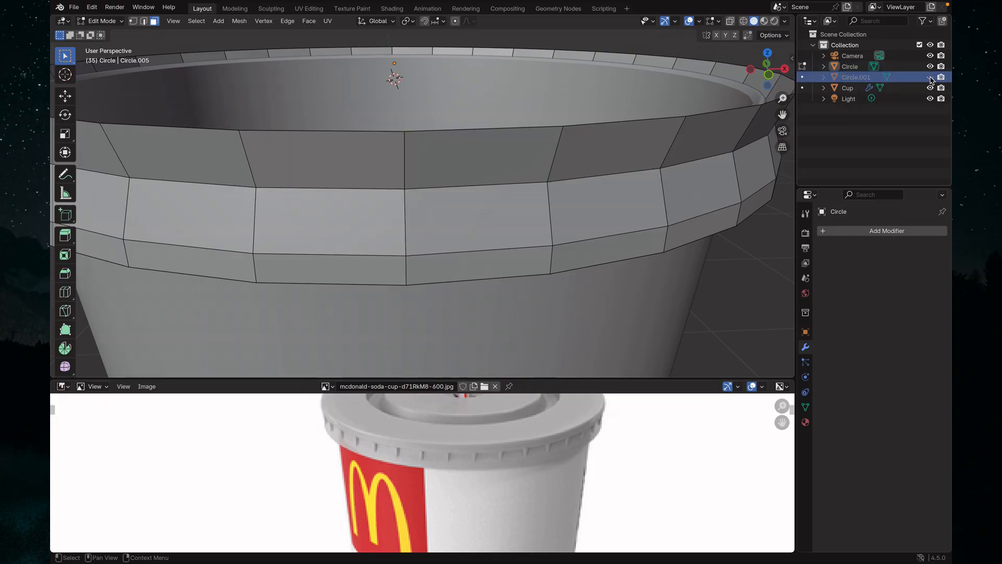
left_click(930, 78)
left_click(930, 78)
left_click(930, 77)
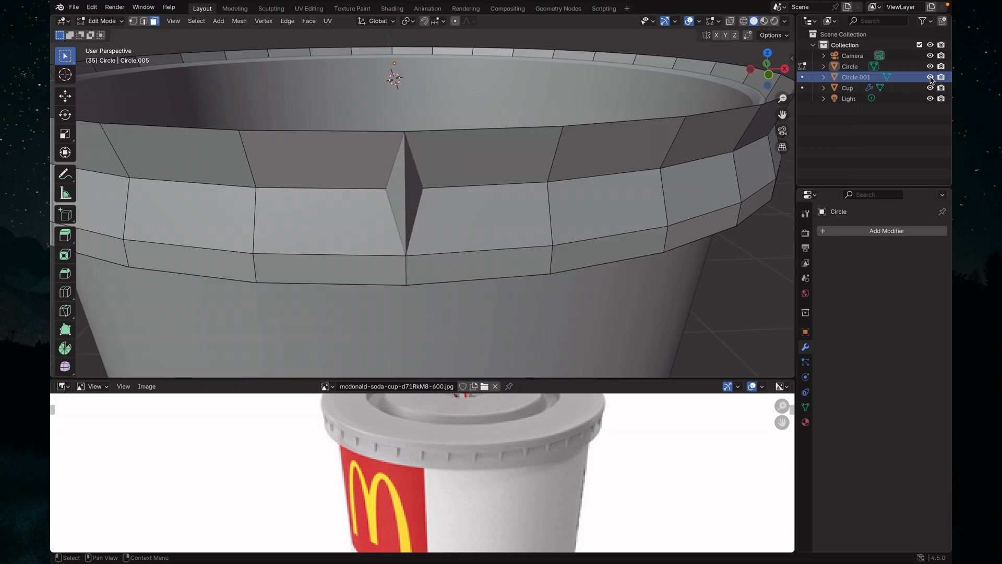
left_click(930, 77)
left_click(930, 77)
- Rename the separated ridge object Stroke and check it by hiding and showing it
double_click(859, 78)
type("Stroke")
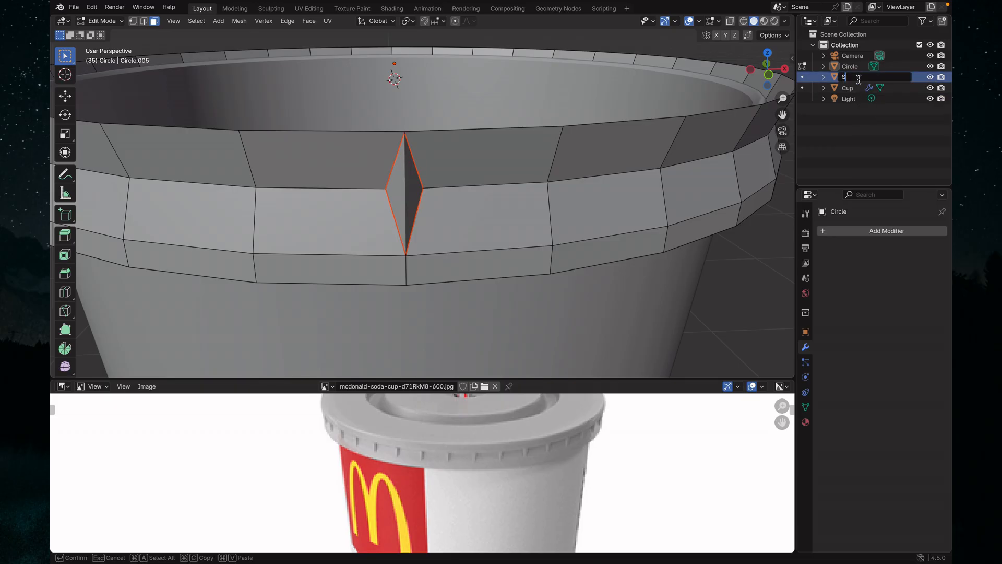
key("Return")
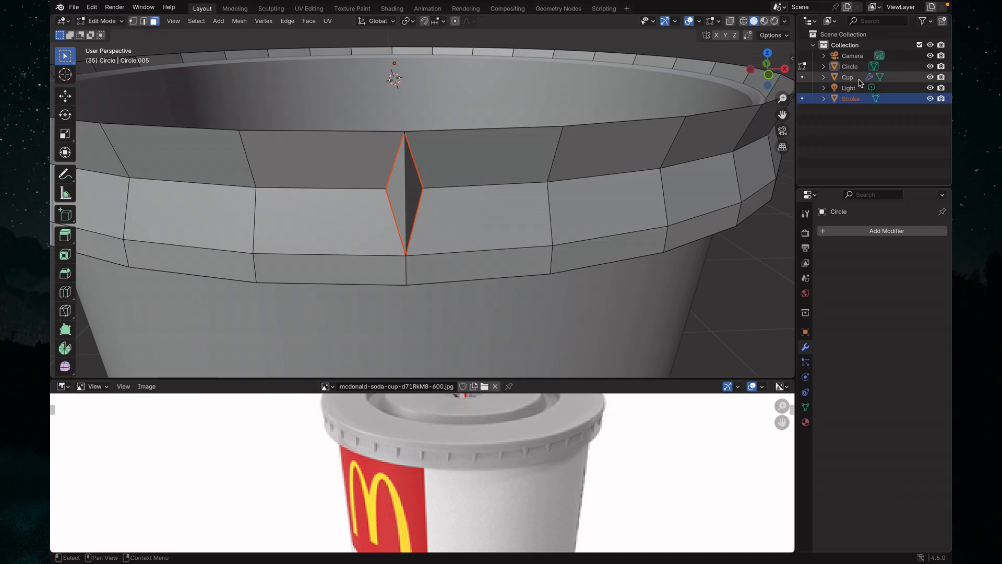
left_click(930, 99)
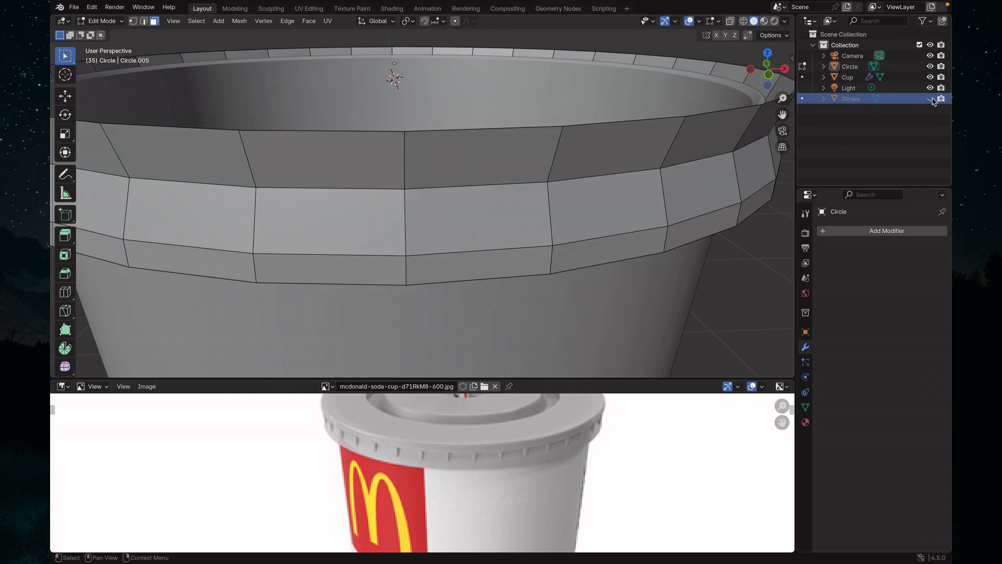
left_click(930, 99)
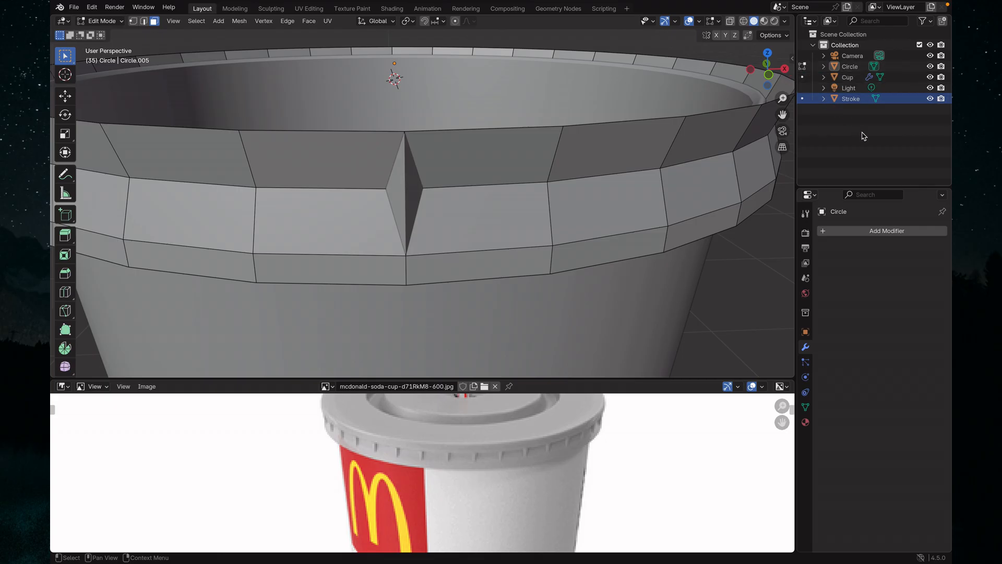
- Select the Stroke object, leave Edit Mode on the Circle, and toggle Stroke's visibility off and on
left_click(858, 101)
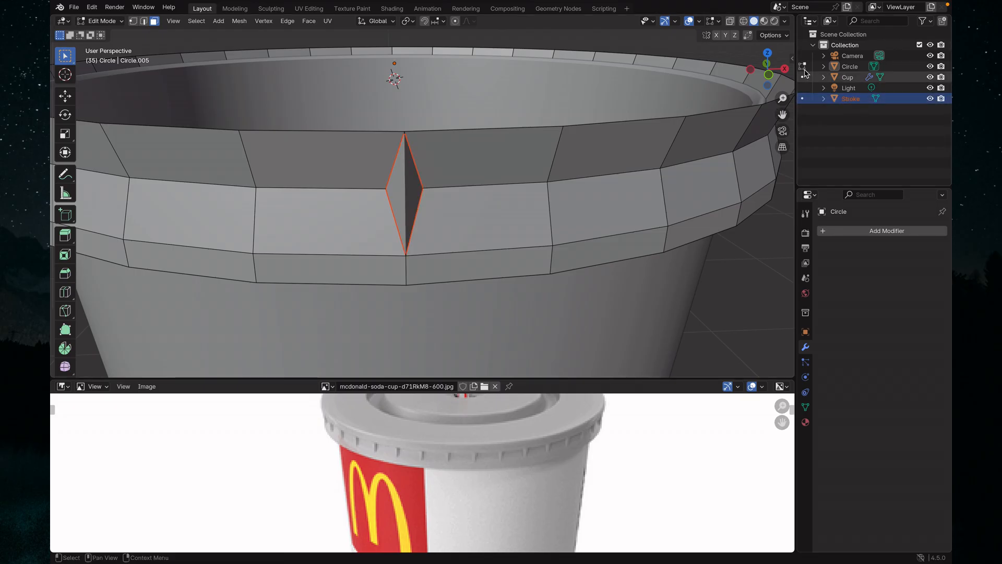
left_click(804, 72)
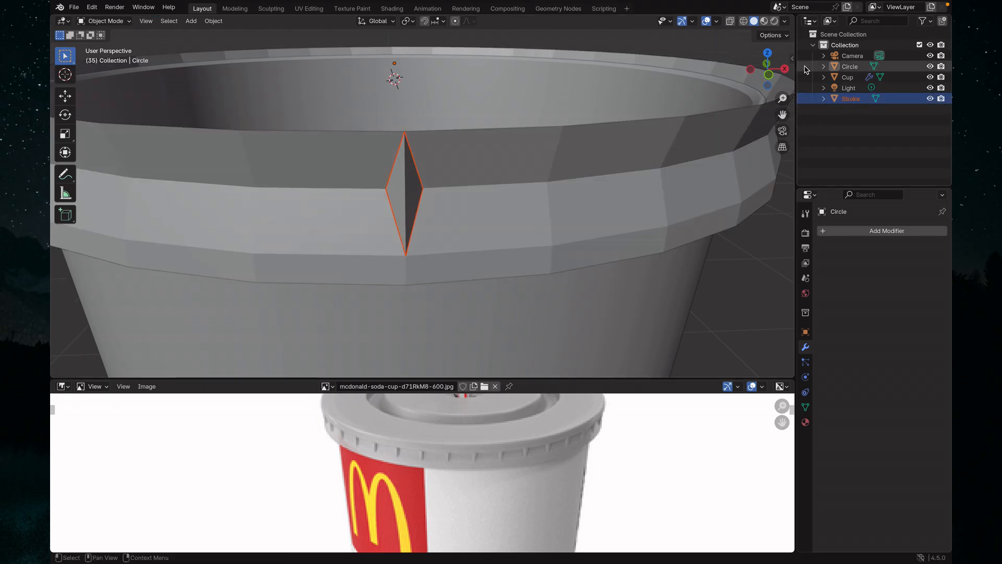
left_click(931, 99)
left_click(931, 99)
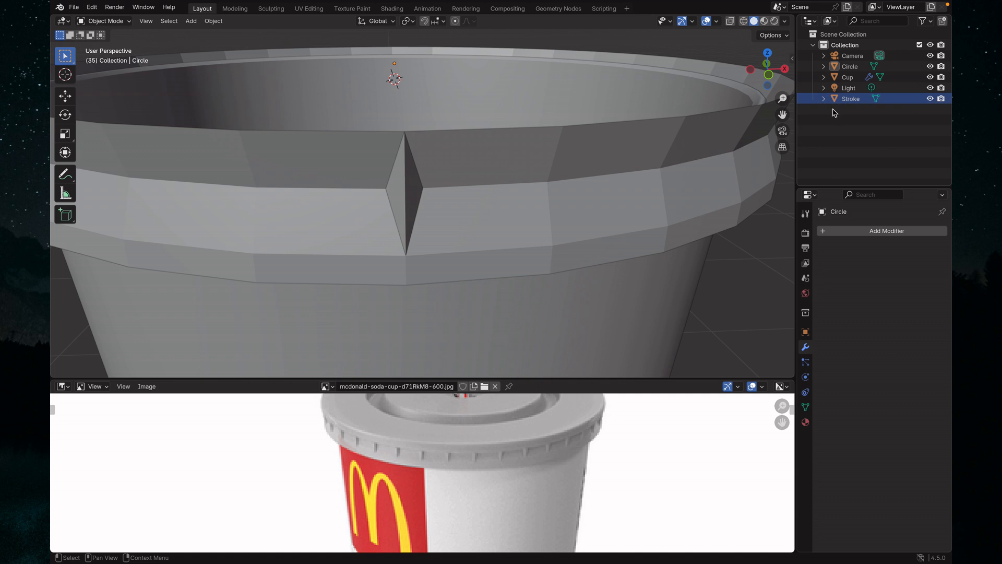
scroll(427, 164, "up", 5)
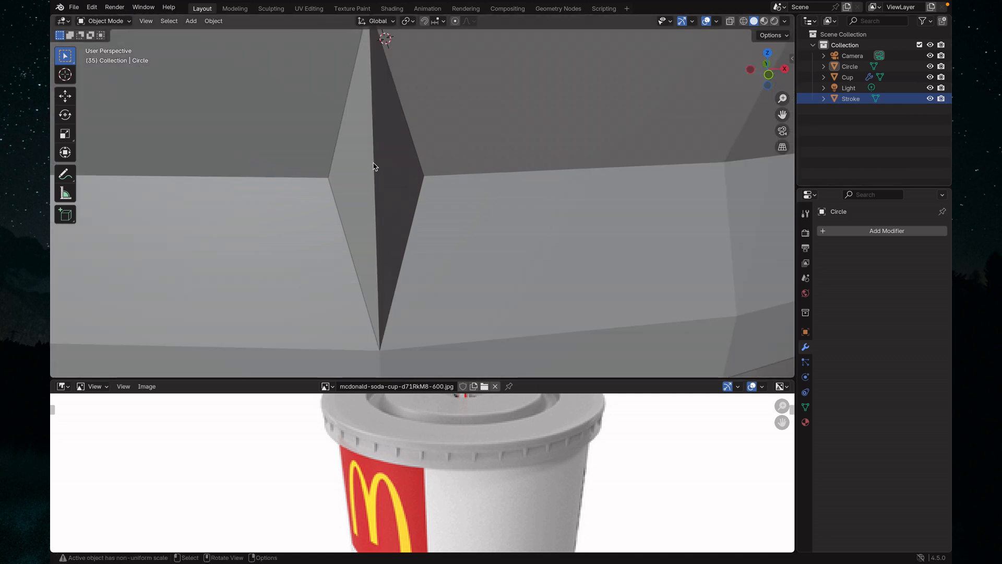
scroll(376, 55, "down", 5)
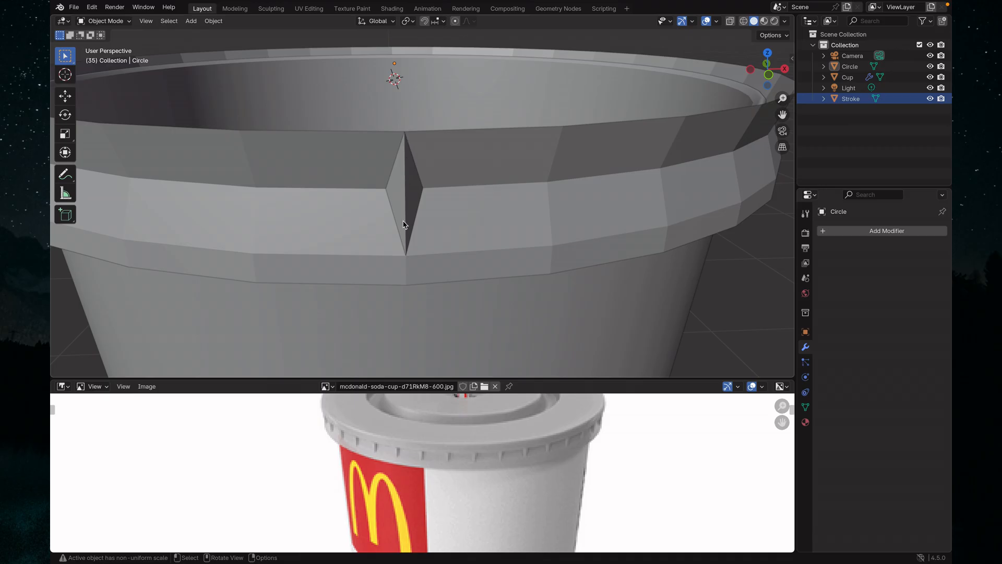
scroll(418, 208, "up", 5)
scroll(418, 208, "down", 5)
scroll(417, 208, "up", 4)
scroll(417, 208, "down", 4)
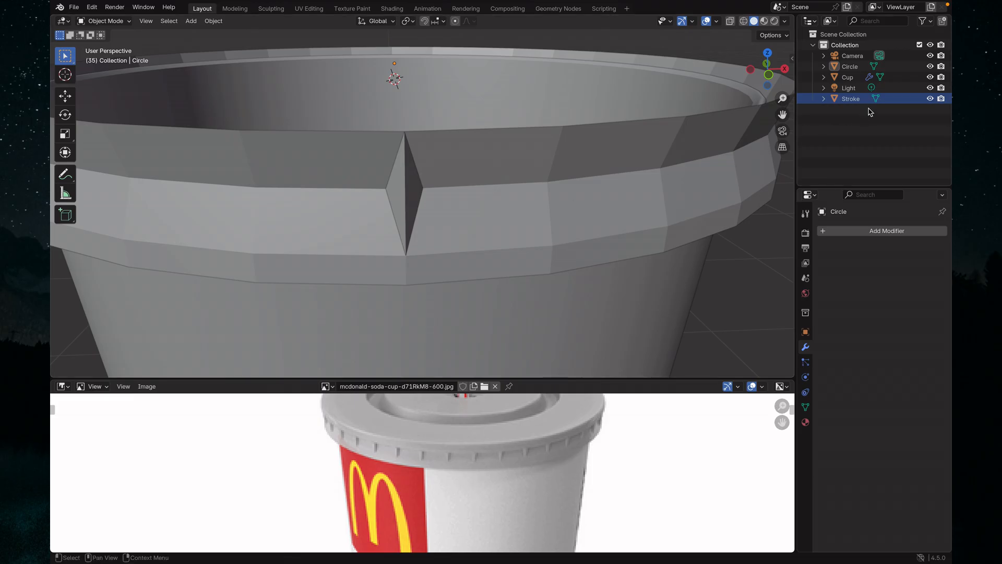
- Open the Stroke object in Edit Mode and select its vertical centre edge in edge selection mode
left_click(854, 98)
key("Tab")
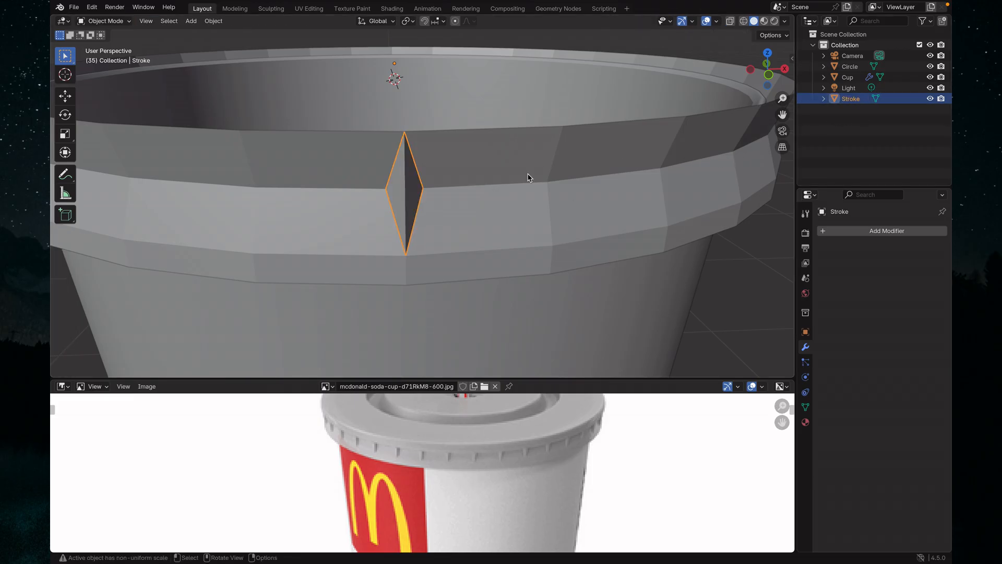
scroll(444, 182, "up", 5)
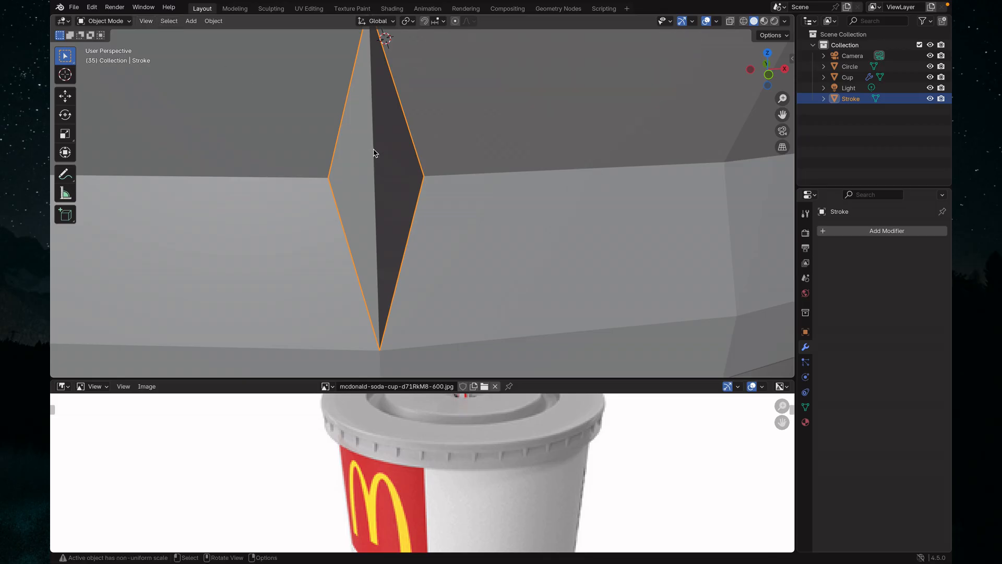
key("Tab")
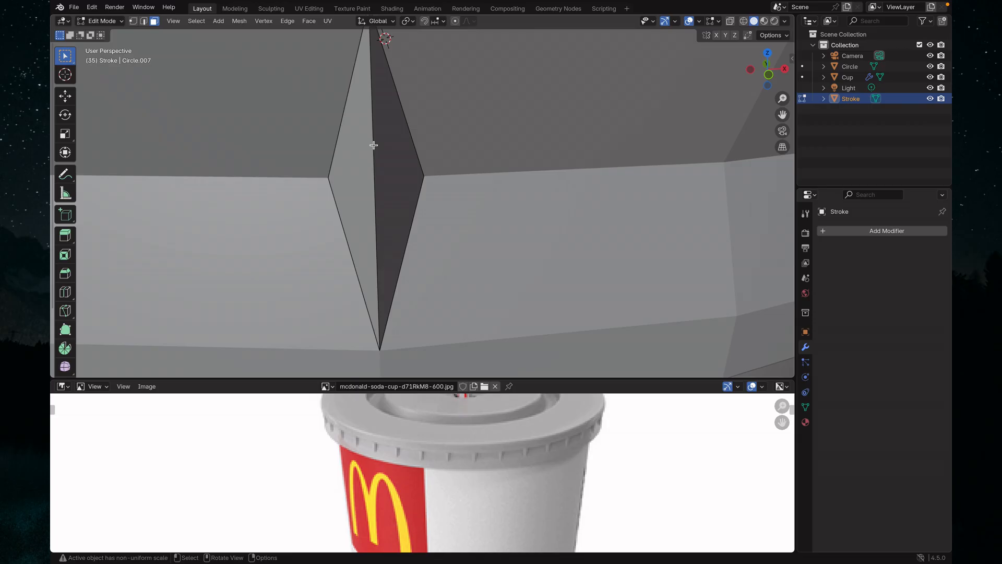
key("2")
left_click(373, 145)
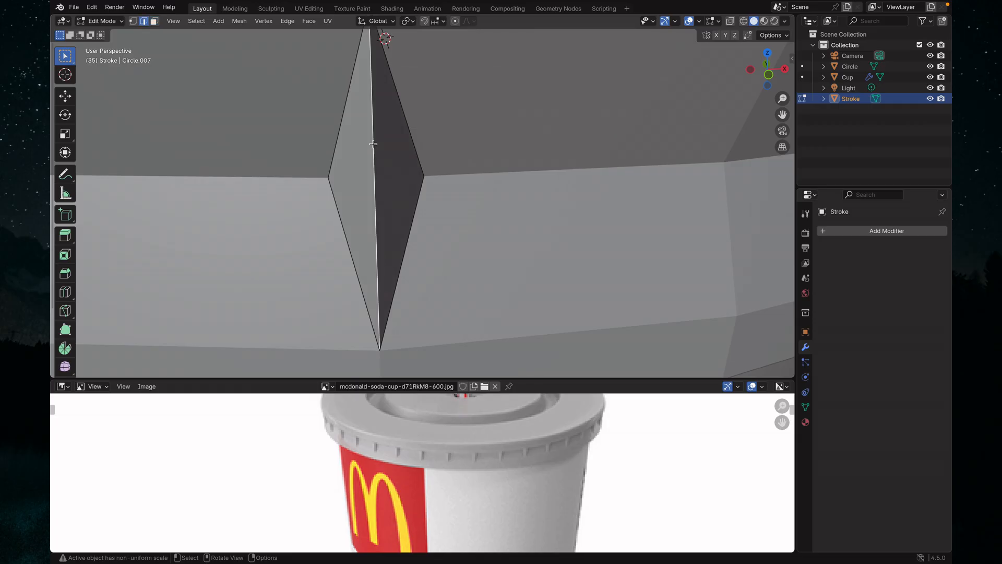
scroll(417, 159, "down", 5)
scroll(417, 160, "up", 5)
scroll(417, 159, "down", 5)
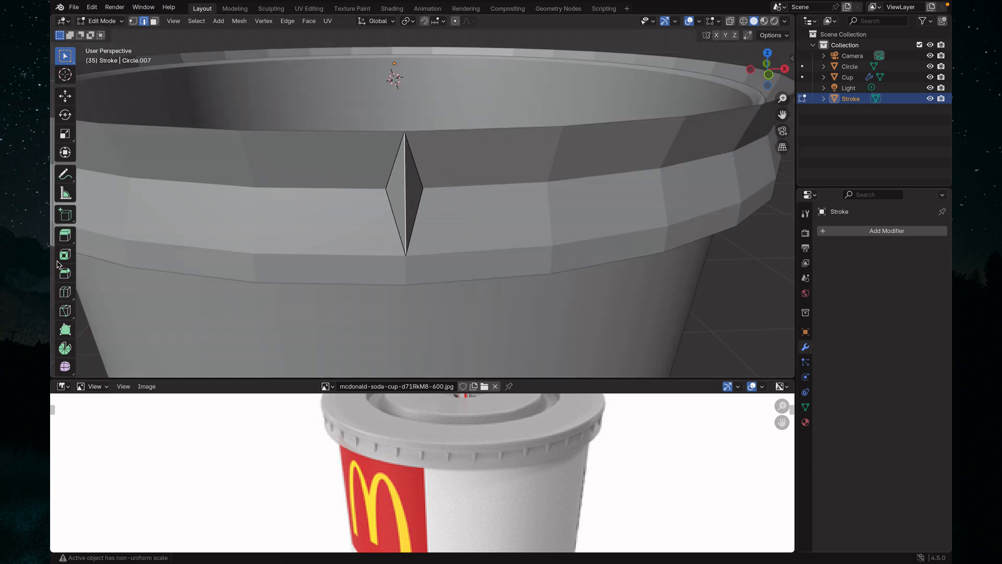
- Bevel the Stroke's centre edge by about 0.006 m with extra segments to round it, and return to Object Mode
left_click(65, 273)
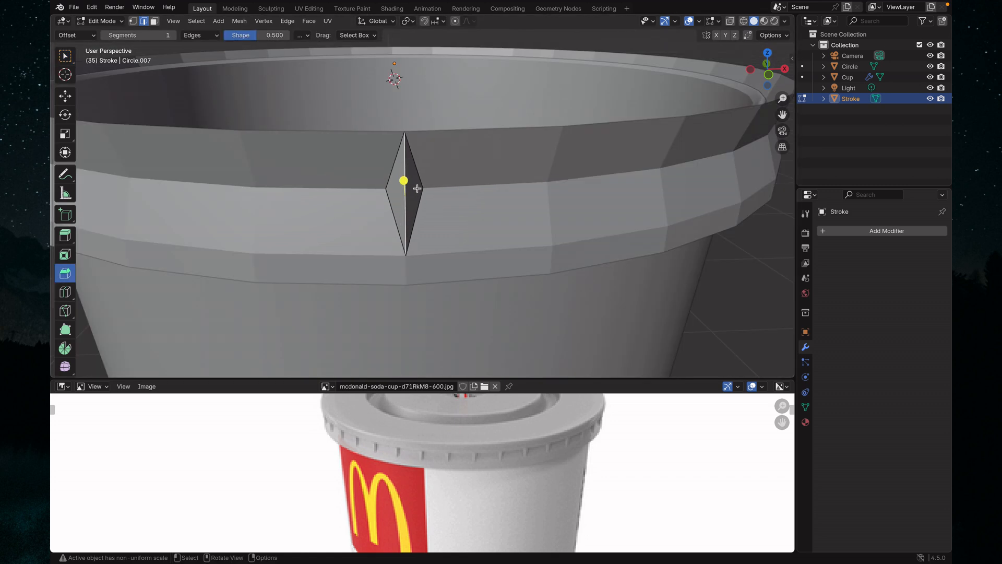
left_click_drag(404, 181, 405, 175)
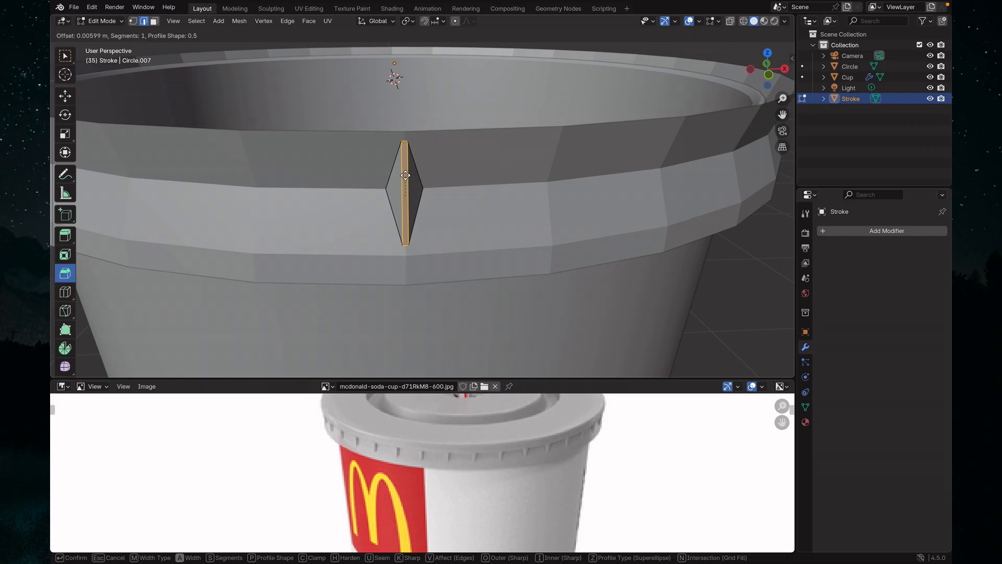
scroll(406, 175, "up", 6)
left_click(405, 174)
left_click(340, 210)
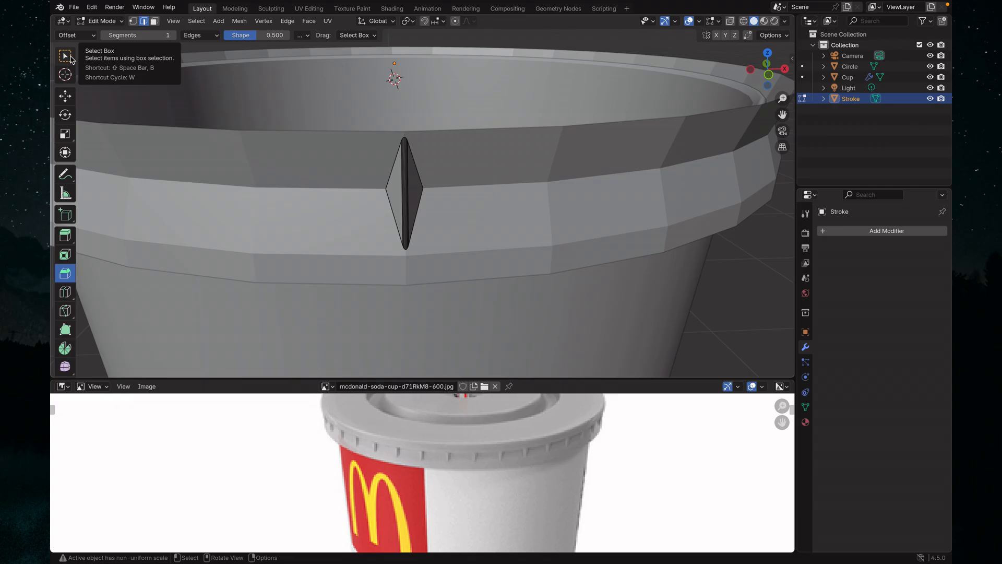
key("Tab")
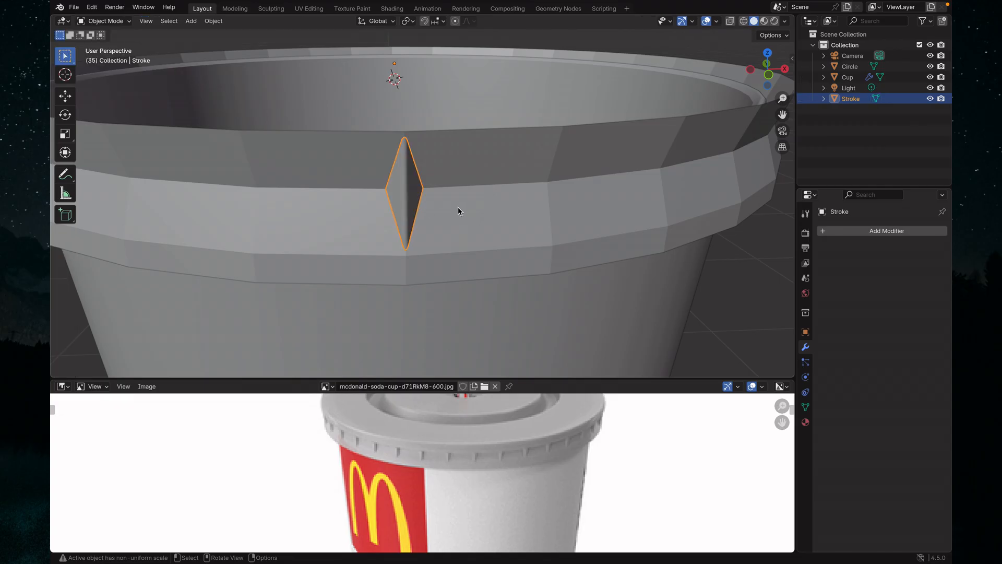
- Examine the rounded Stroke ridge on the lid ring up close, from a distance and at rim level, without its selection outline
scroll(458, 207, "up", 5)
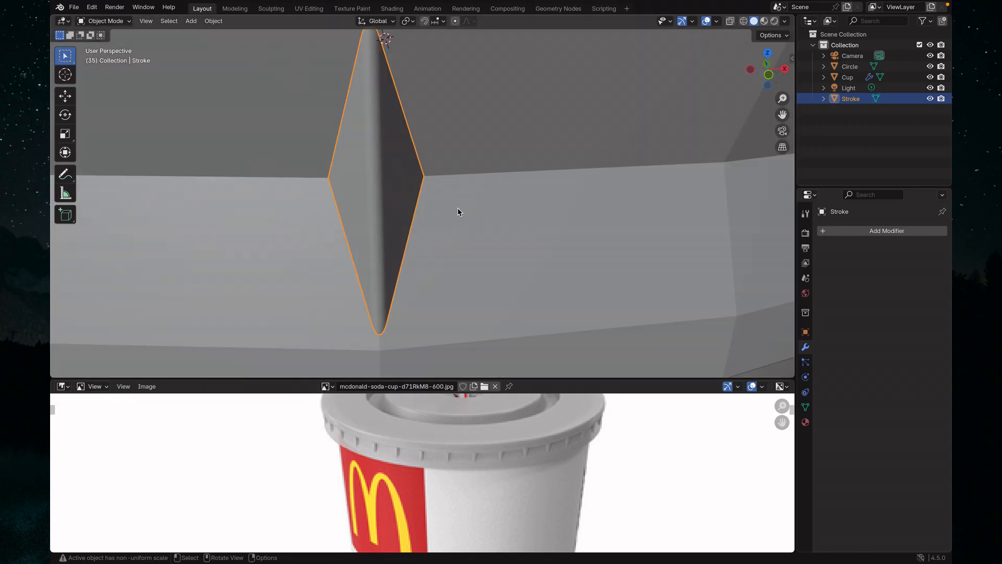
scroll(459, 211, "down", 5)
scroll(458, 211, "up", 5)
scroll(454, 203, "down", 5)
scroll(453, 205, "up", 3)
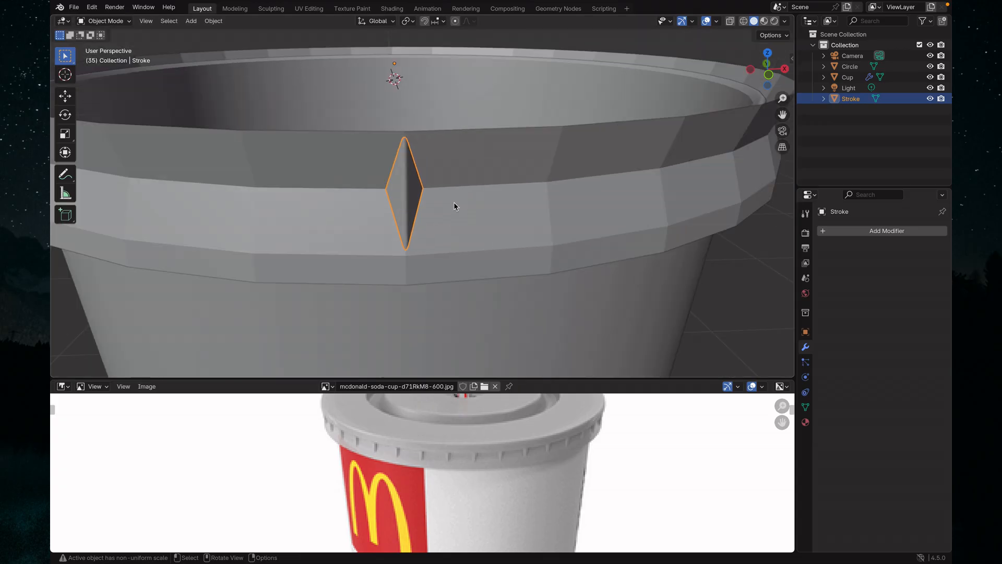
scroll(454, 205, "up", 5)
scroll(453, 206, "down", 5)
left_click(454, 206)
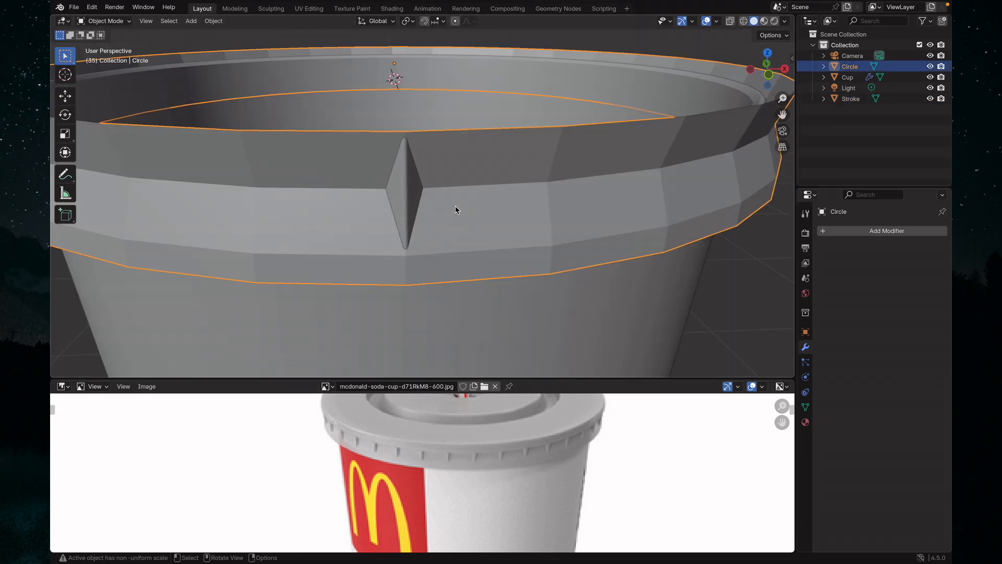
left_click(414, 315)
scroll(414, 315, "down", 8)
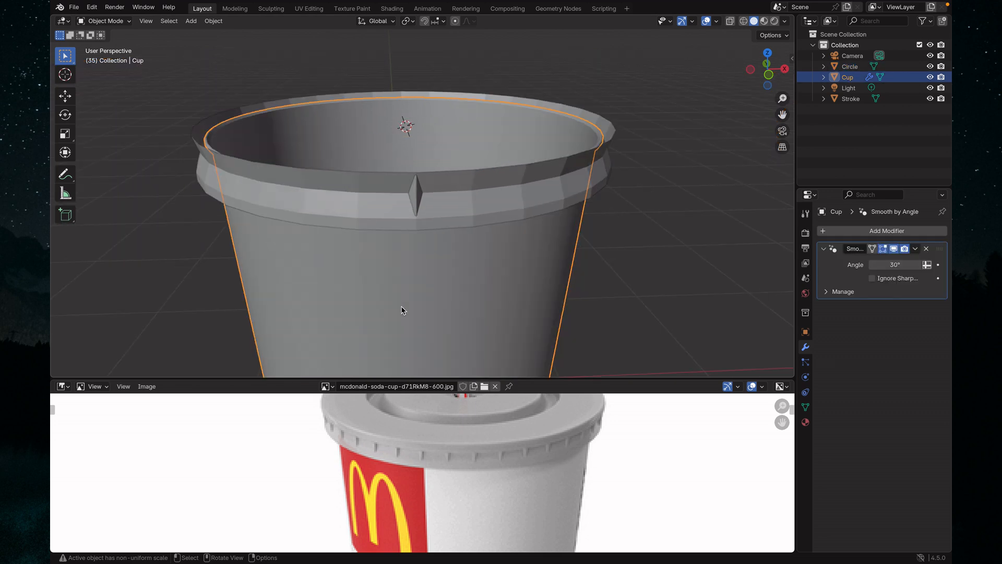
mouse_move(325, 283)
middle_mouse_down()
mouse_move(434, 287)
mouse_move(277, 272)
mouse_move(322, 273)
middle_mouse_up()
scroll(411, 270, "up", 3)
scroll(412, 270, "up", 4)
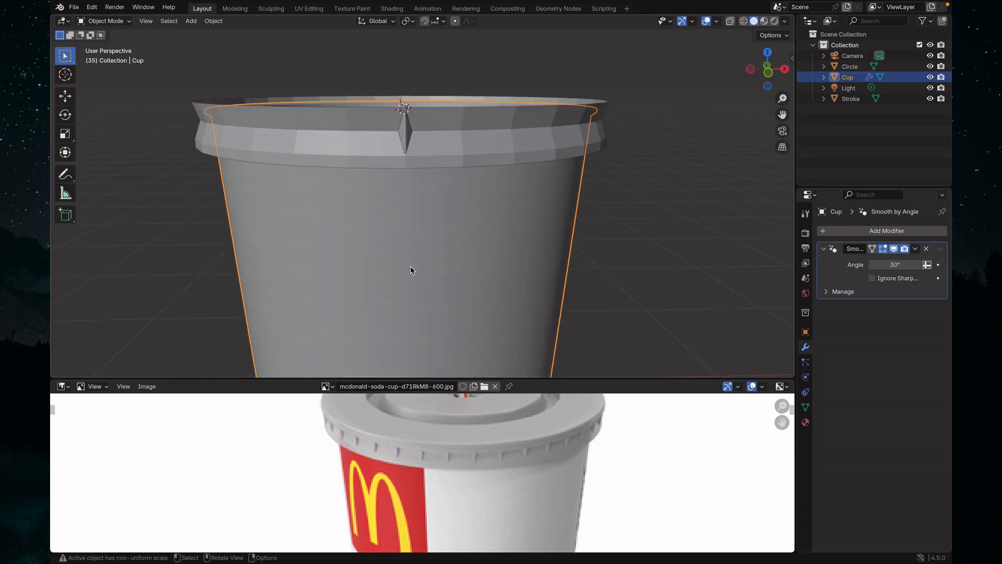
middle_click_drag(421, 203, 409, 240)
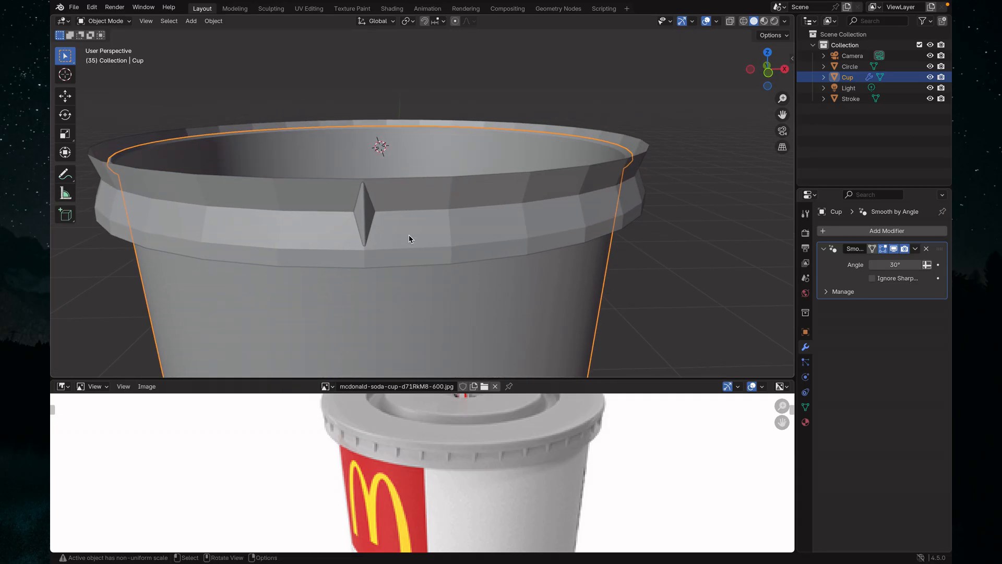
- Set the Stroke object's origin to its Center of Mass (Volume) and check the origin point on the ridge
left_click(369, 214)
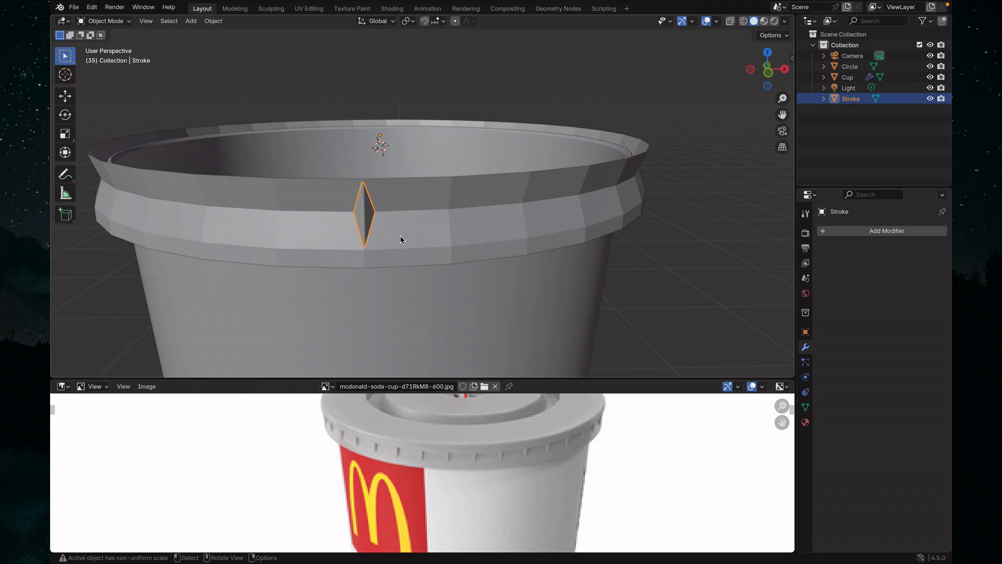
scroll(407, 259, "up", 3)
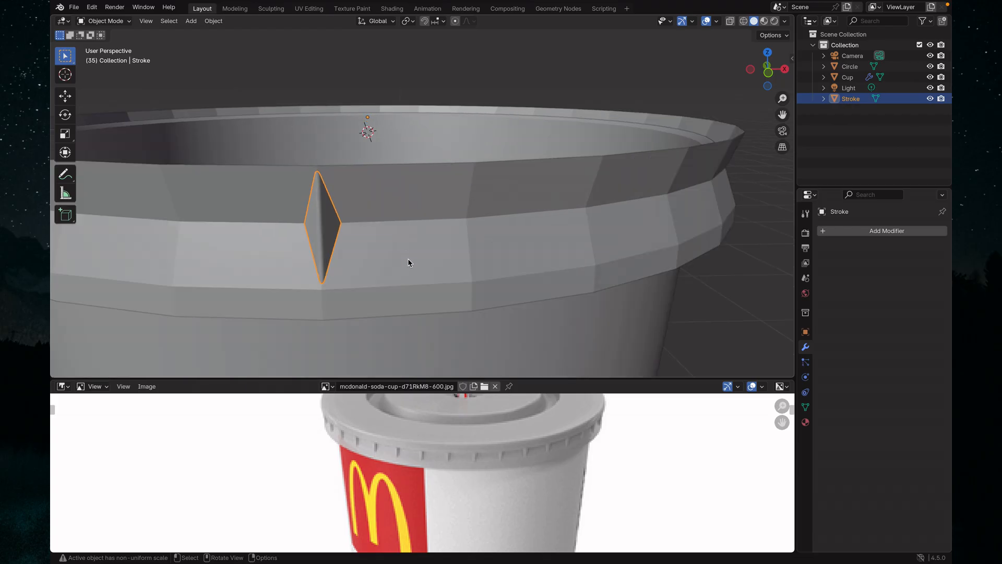
scroll(368, 245, "left", 5, "shift")
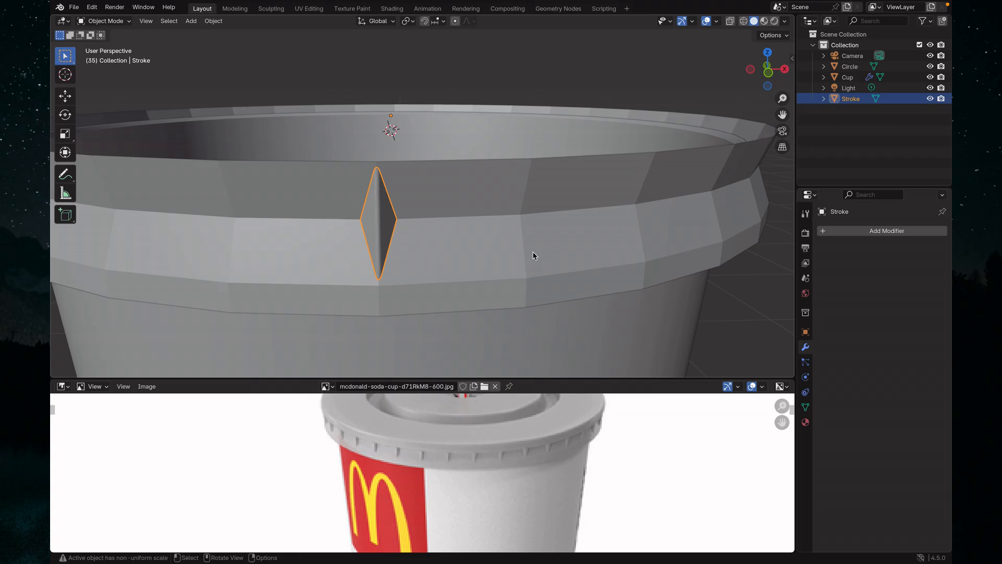
right_click(379, 218)
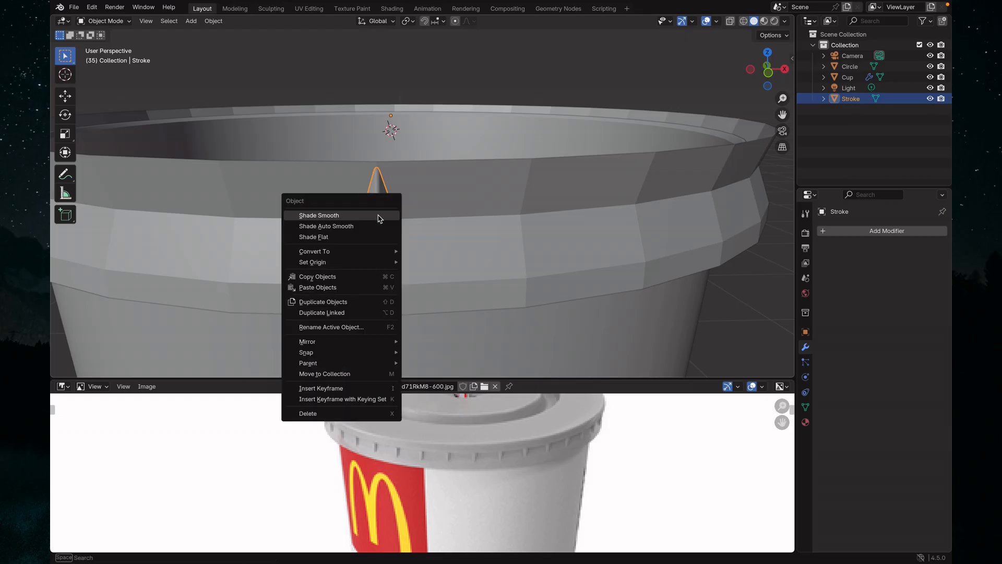
mouse_move(351, 261)
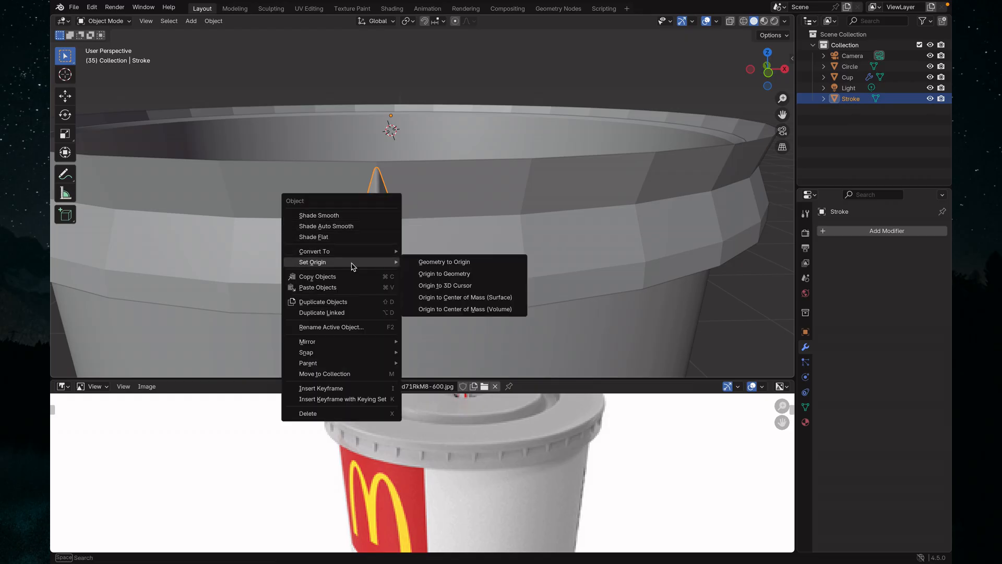
left_click(475, 309)
scroll(371, 228, "up", 8)
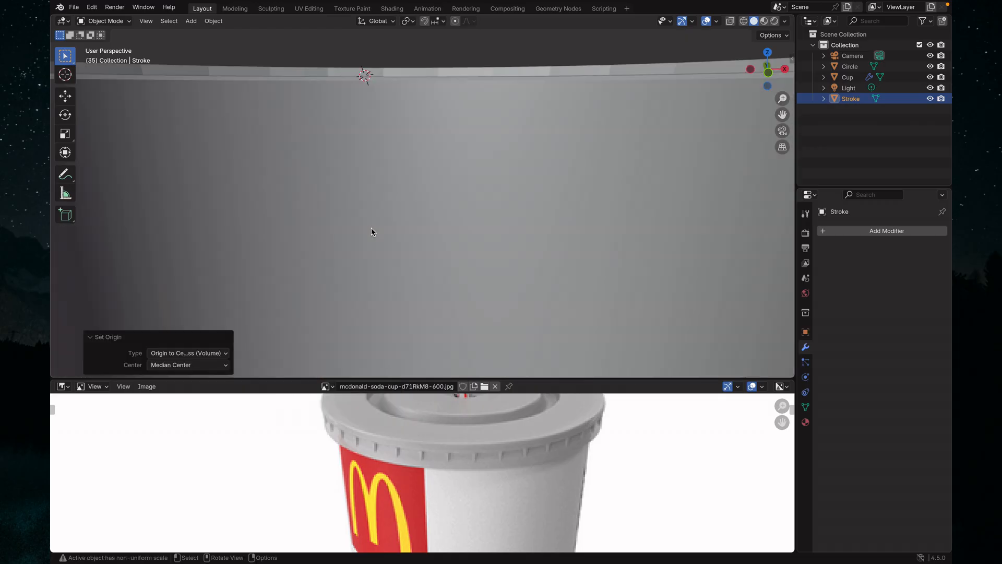
scroll(371, 228, "down", 4)
middle_click_drag(324, 267, 365, 257)
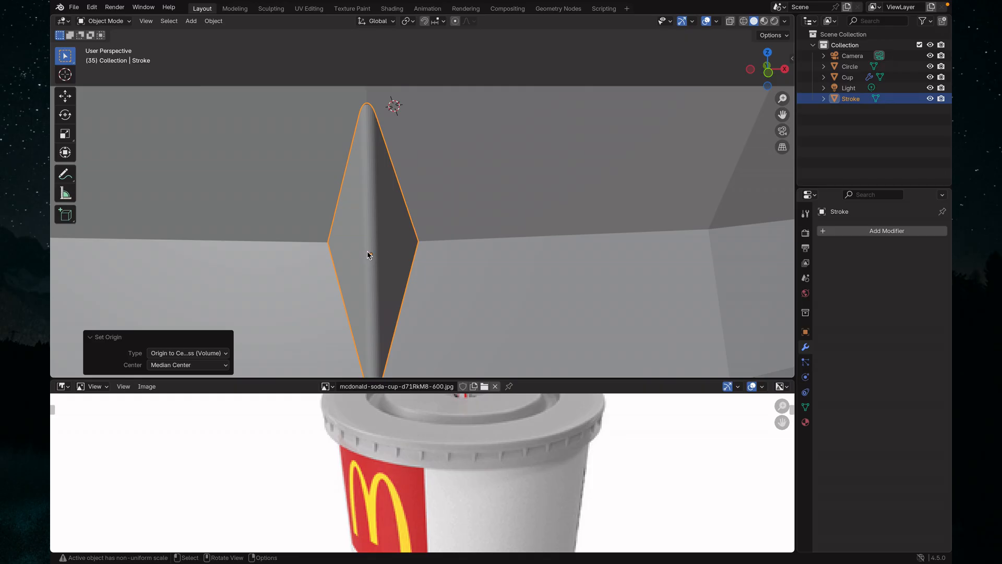
scroll(415, 276, "down", 9)
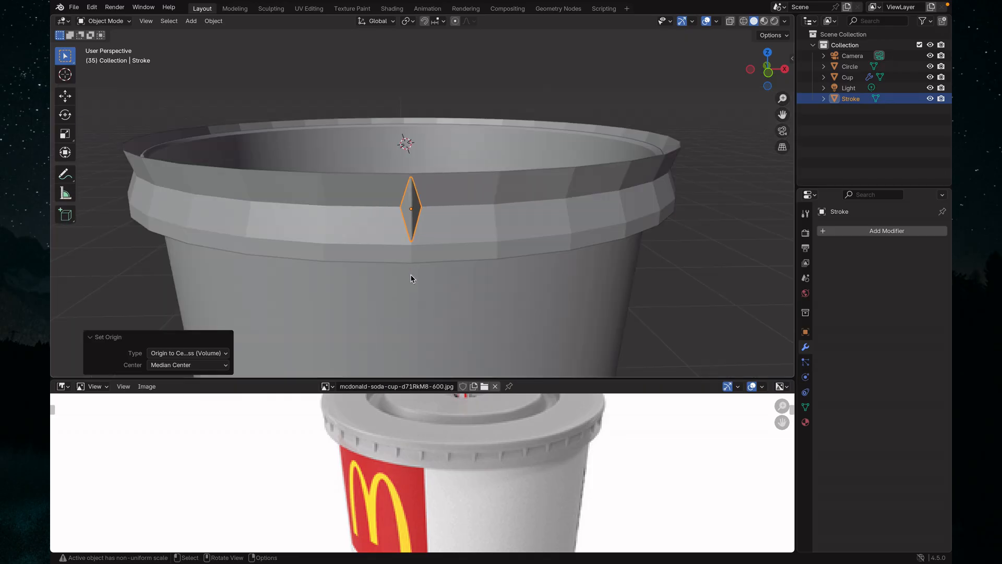
scroll(410, 269, "up", 4)
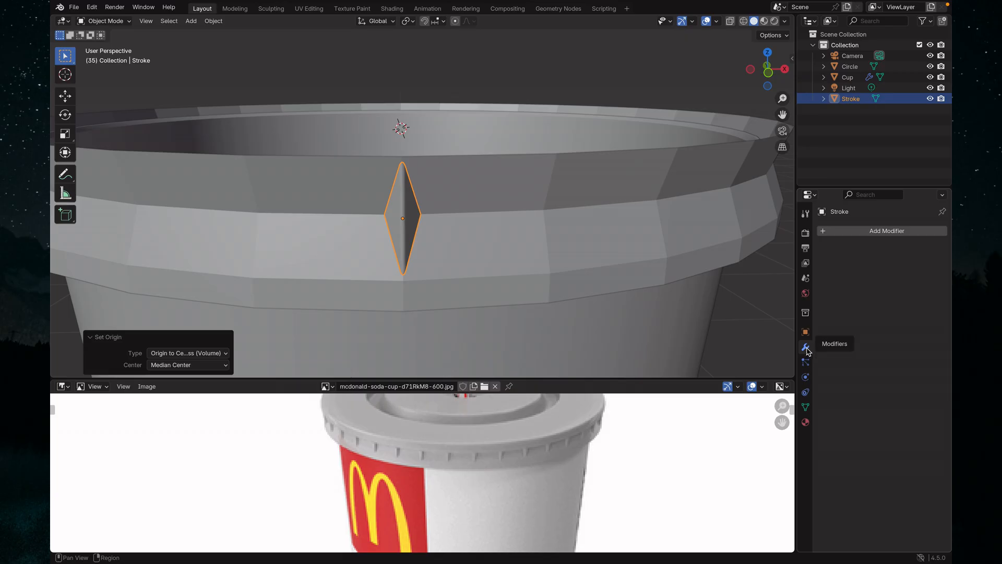
- Add an Array modifier to the Stroke object
left_click(877, 235)
mouse_move(877, 235)
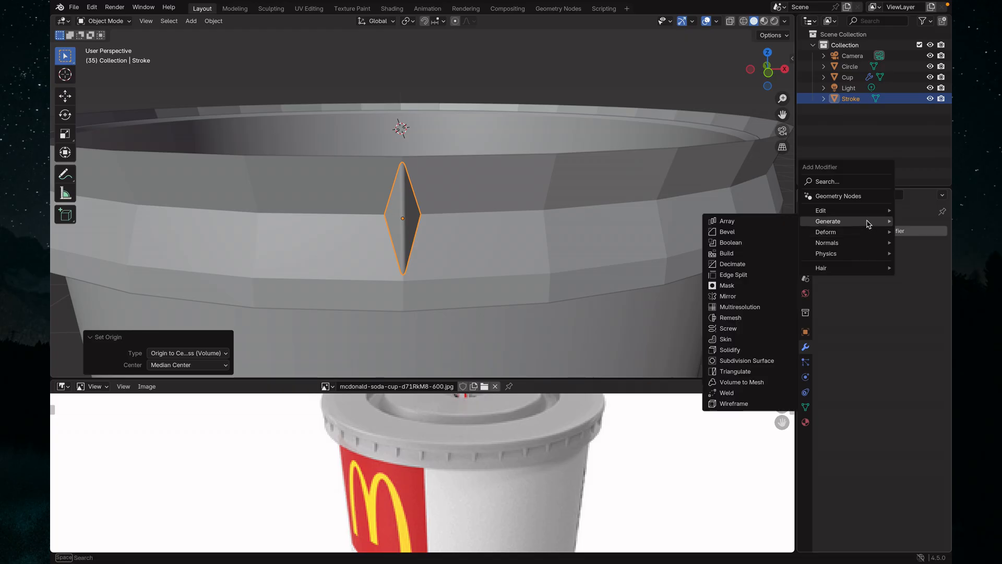
left_click(738, 225)
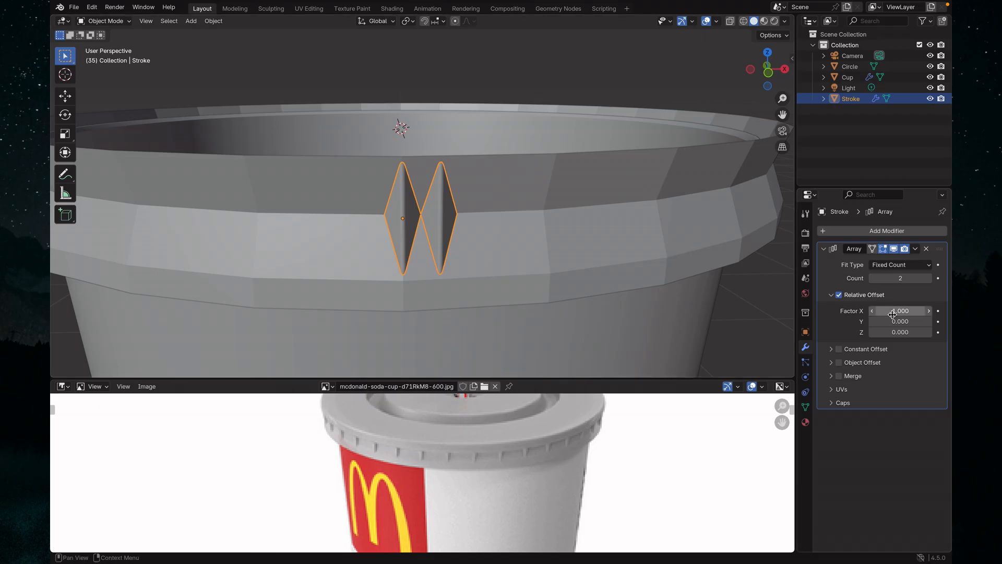
- Set the Stroke's Array count to 25
scroll(569, 271, "down", 3)
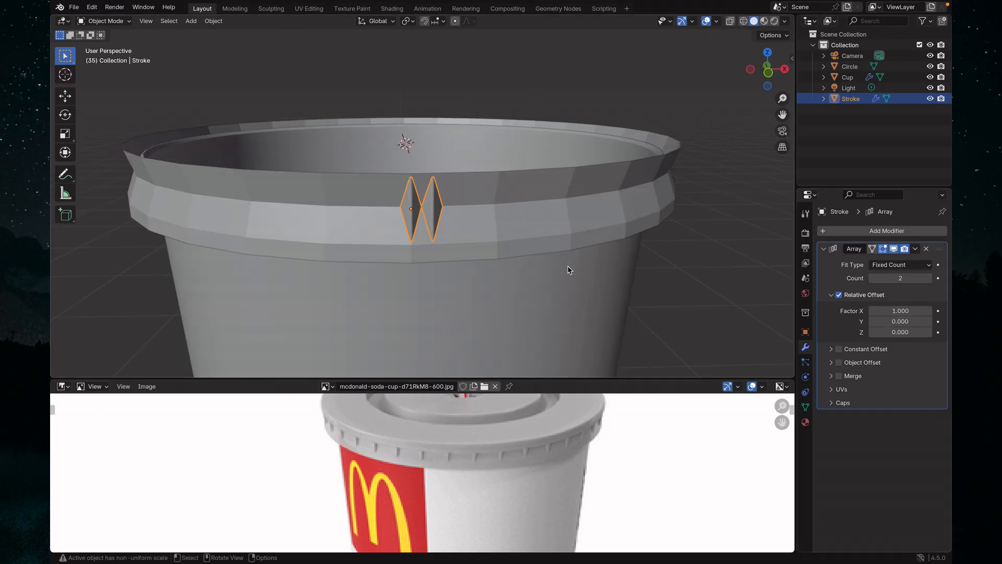
scroll(569, 269, "up", 1)
scroll(569, 270, "up", 3)
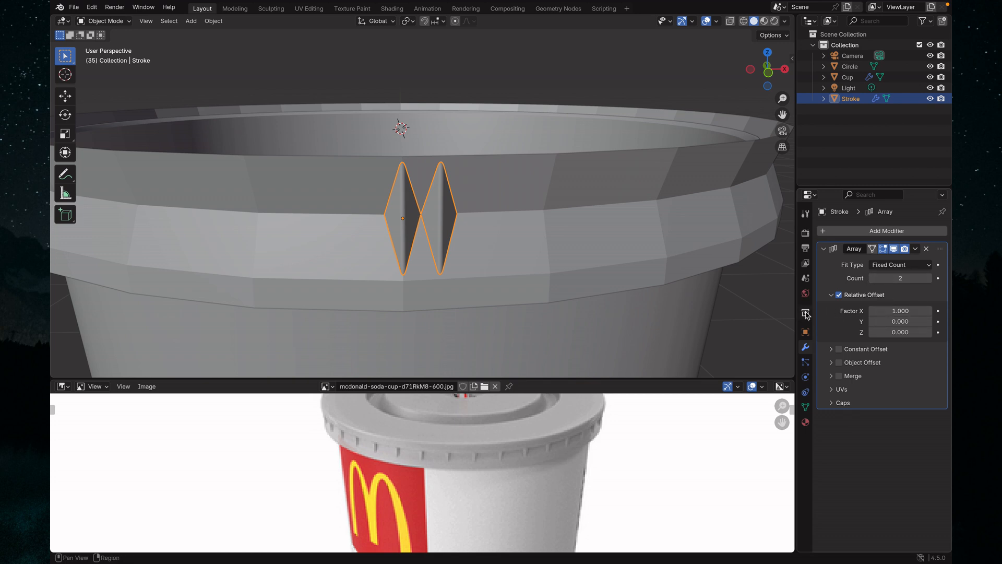
scroll(622, 261, "down", 4)
scroll(622, 261, "down", 1)
scroll(622, 261, "up", 1)
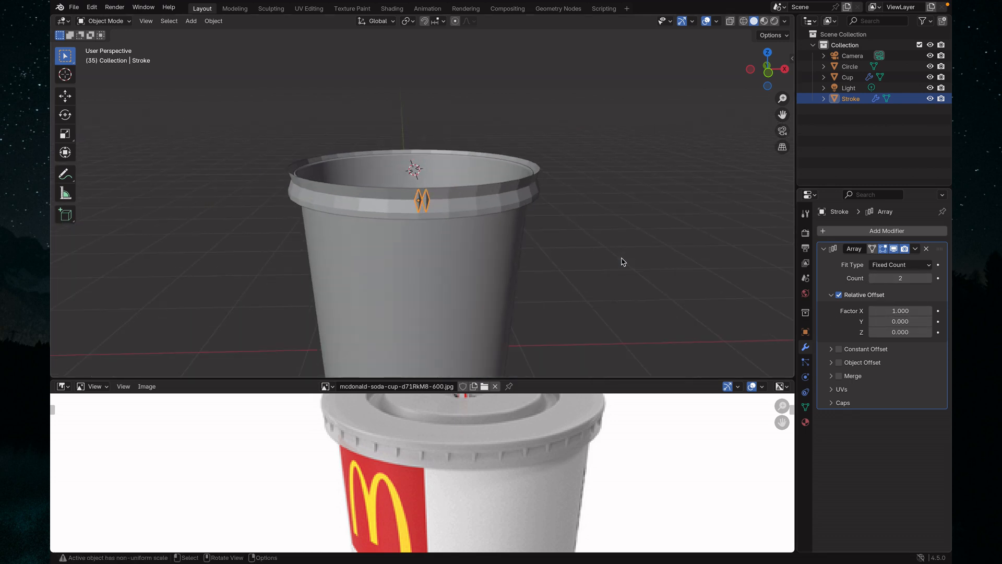
scroll(564, 231, "up", 4)
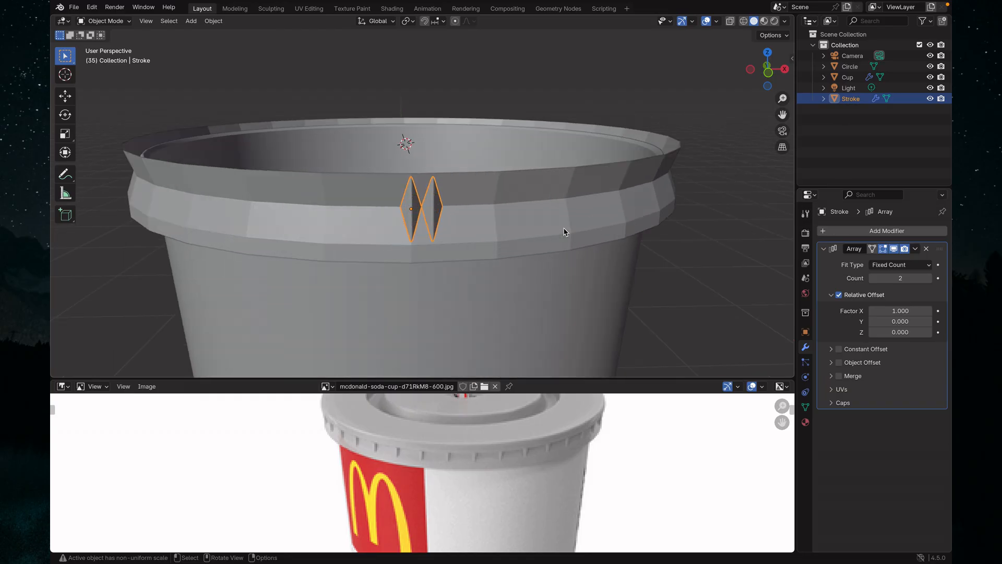
left_click(894, 279)
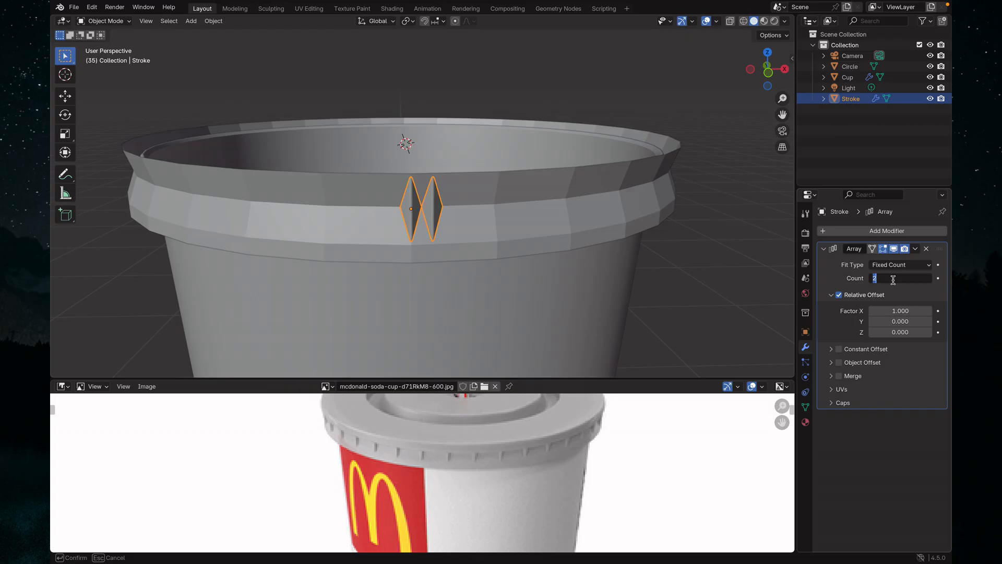
type("5")
key("Return")
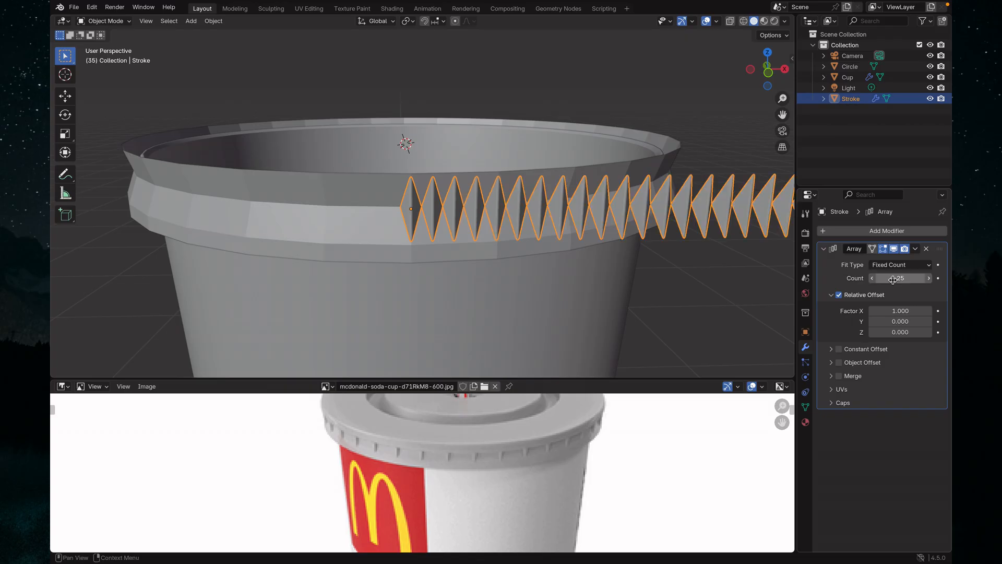
- Set the Stroke array's Relative Offset Factor X to 5
scroll(742, 307, "down", 4)
scroll(742, 307, "up", 3)
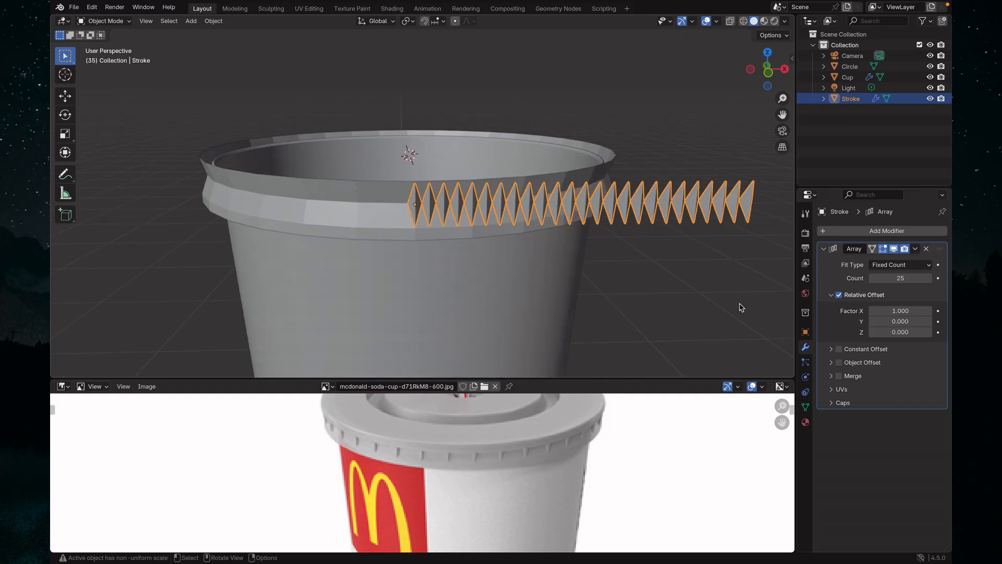
scroll(742, 307, "up", 2)
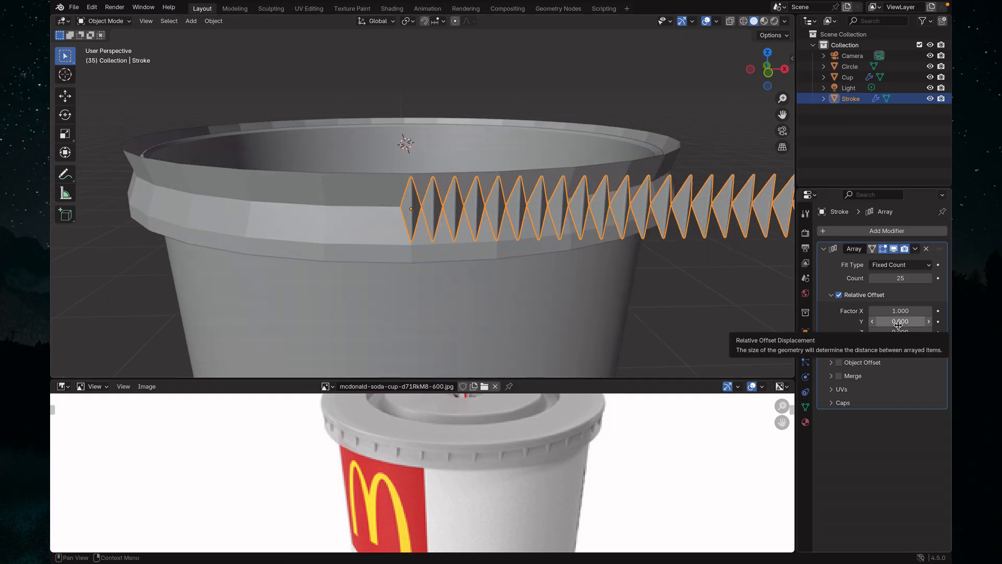
scroll(671, 287, "down", 4)
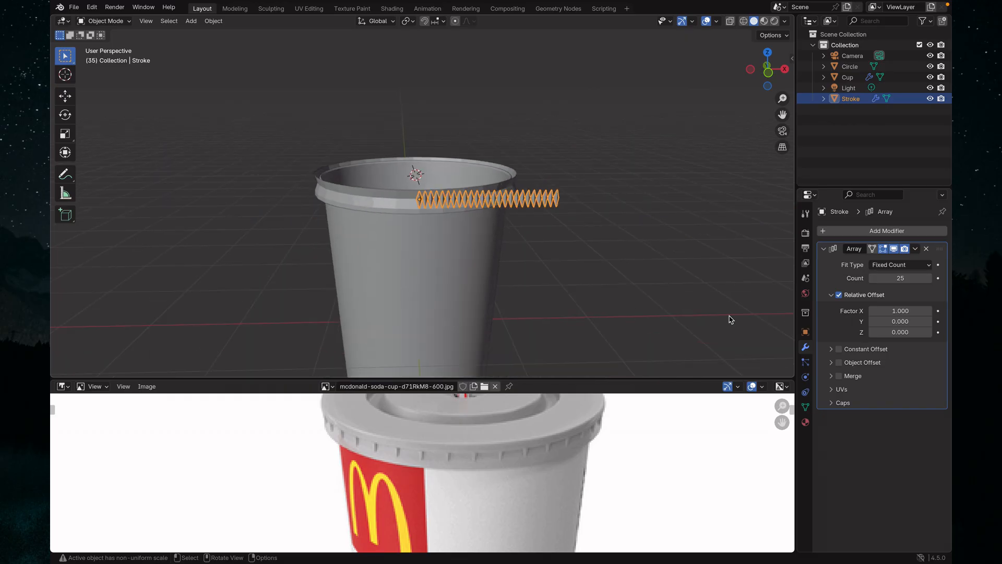
left_click(899, 312)
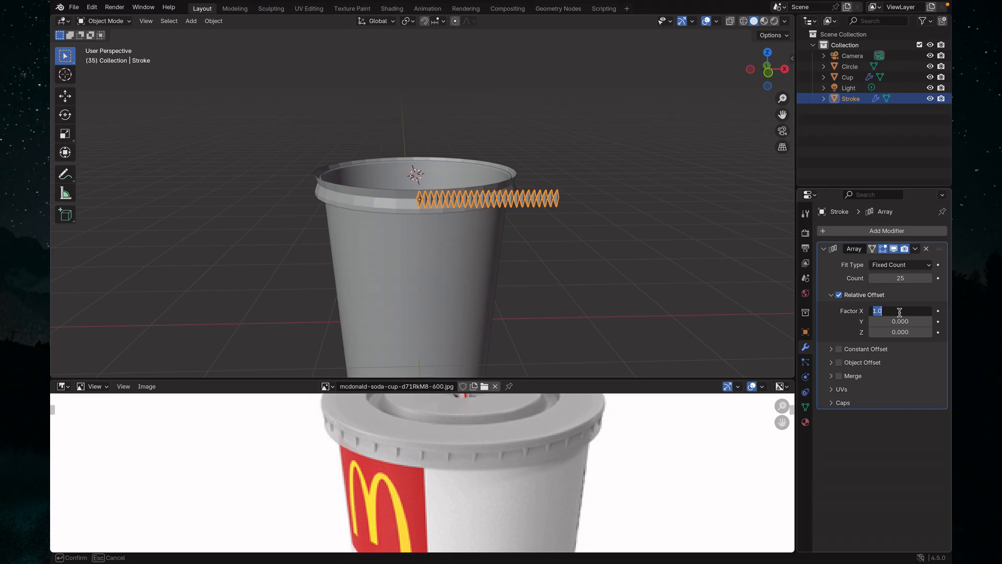
type("5")
key("Return")
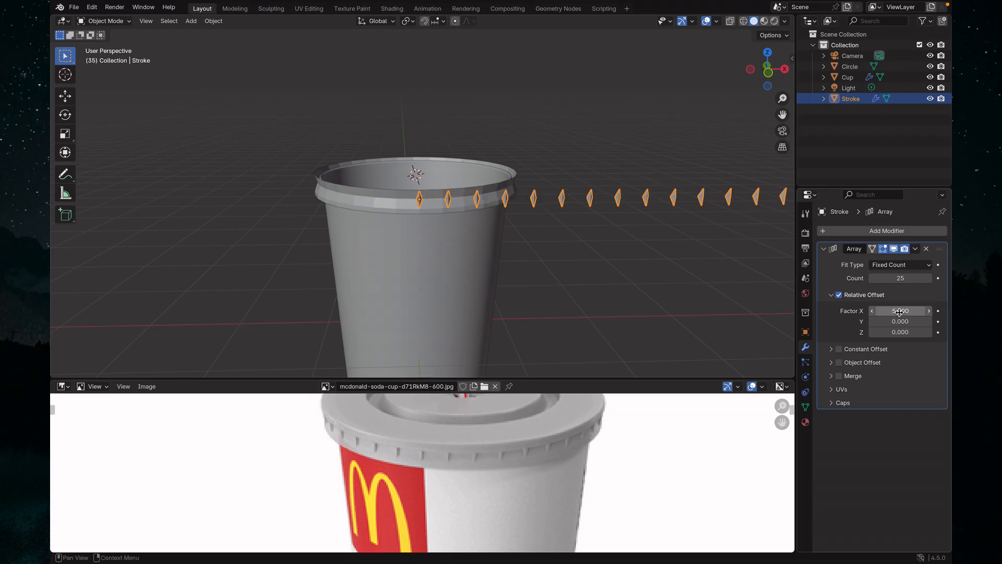
- Examine the spacing of the arrayed ridges against the cup rim from near, far and above, without the selection outline
scroll(664, 307, "down", 4)
left_click(662, 305)
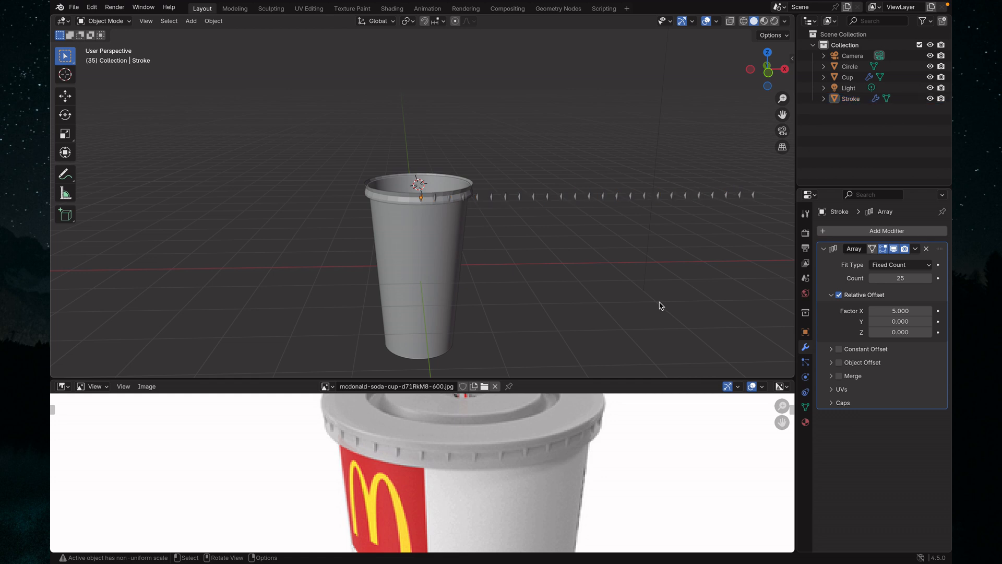
scroll(662, 305, "up", 3)
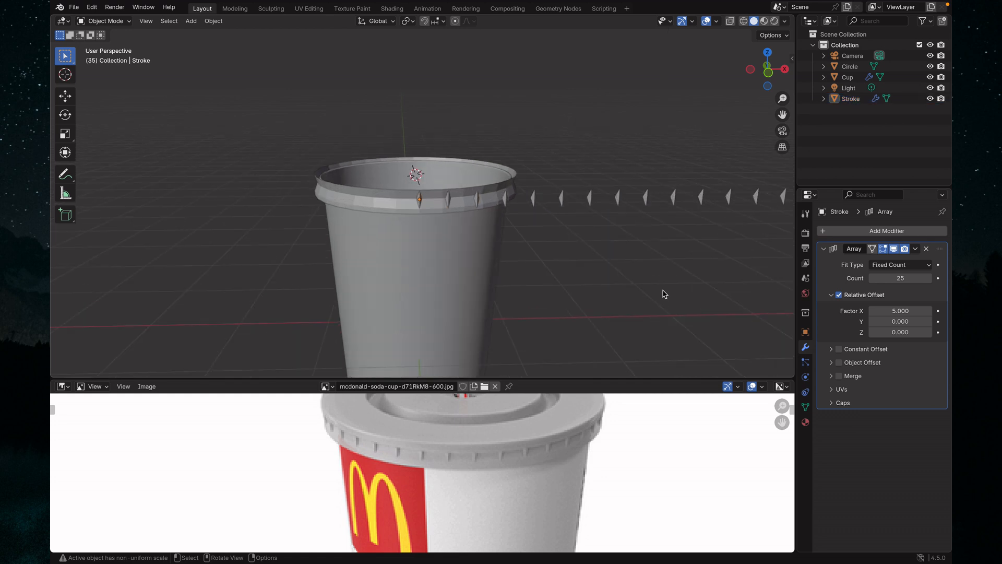
scroll(665, 294, "down", 1)
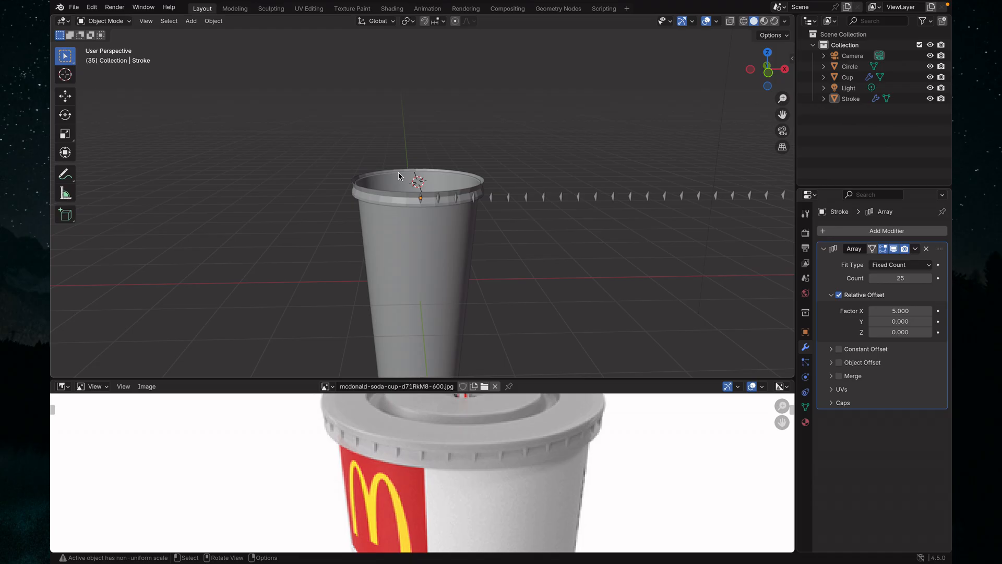
scroll(501, 222, "down", 2)
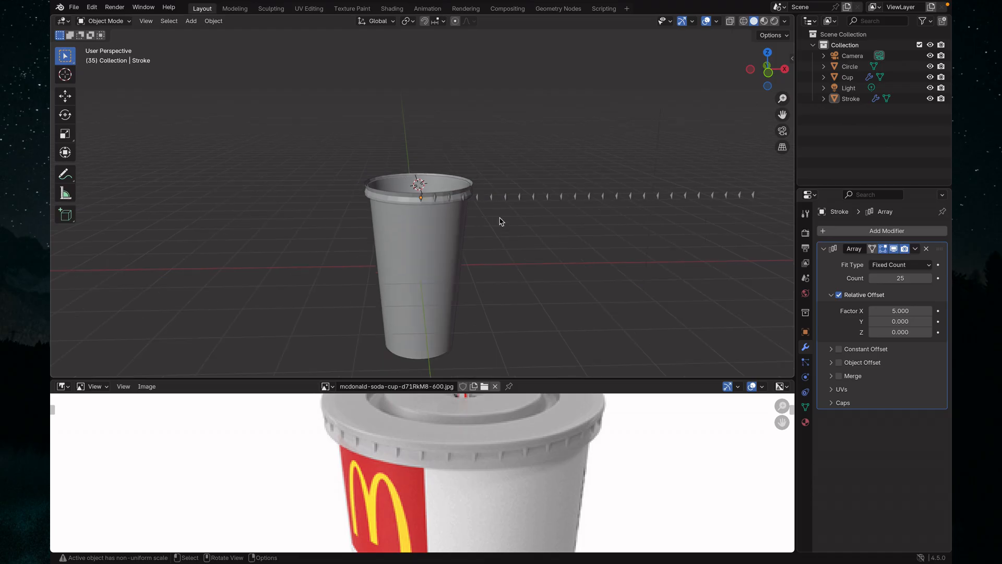
scroll(498, 224, "up", 2)
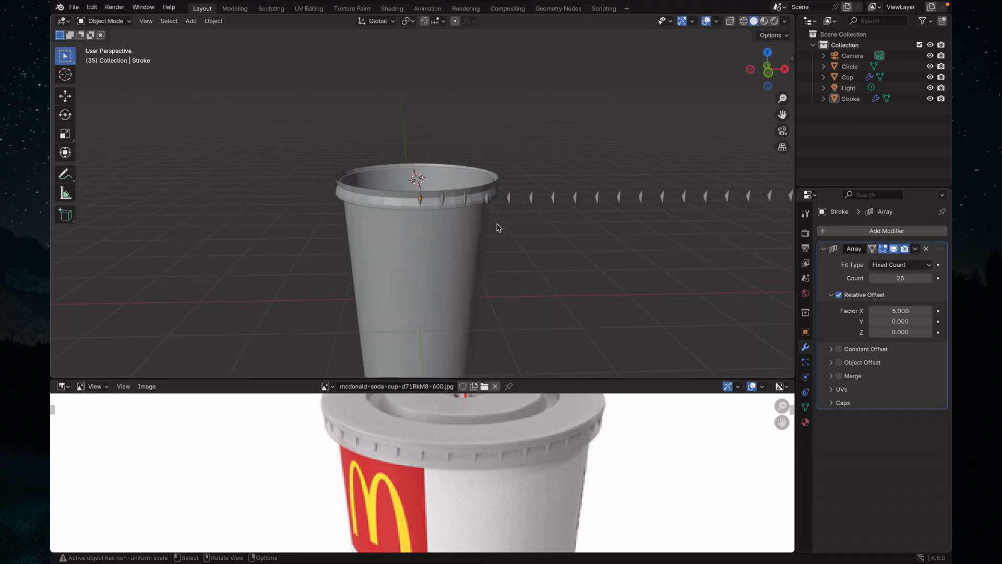
middle_click_drag(496, 224, 499, 239)
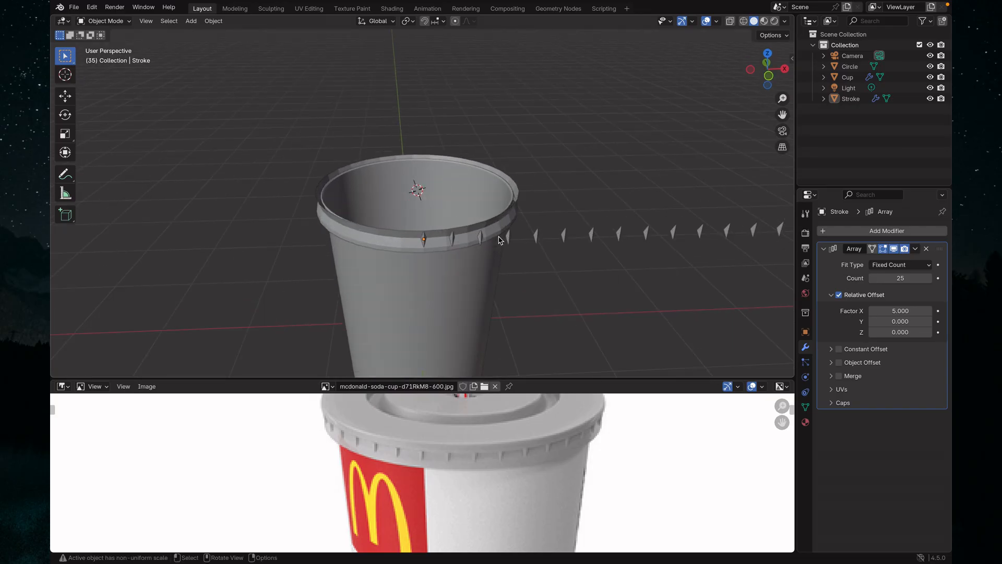
scroll(498, 240, "up", 1)
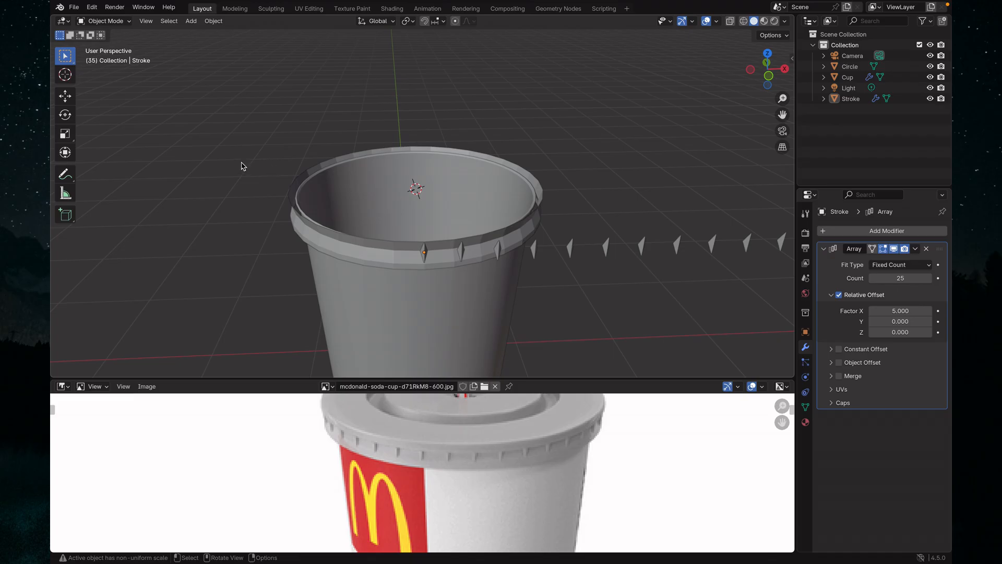
- Add a Bézier circle curve with a 1 m radius at the 3D cursor inside the cup's rim
key("shift+a")
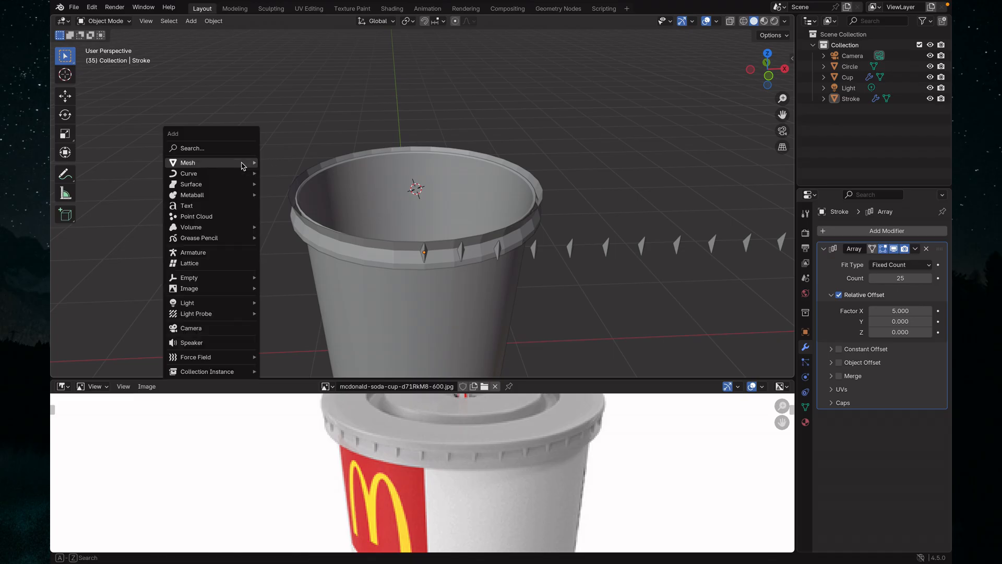
mouse_move(242, 163)
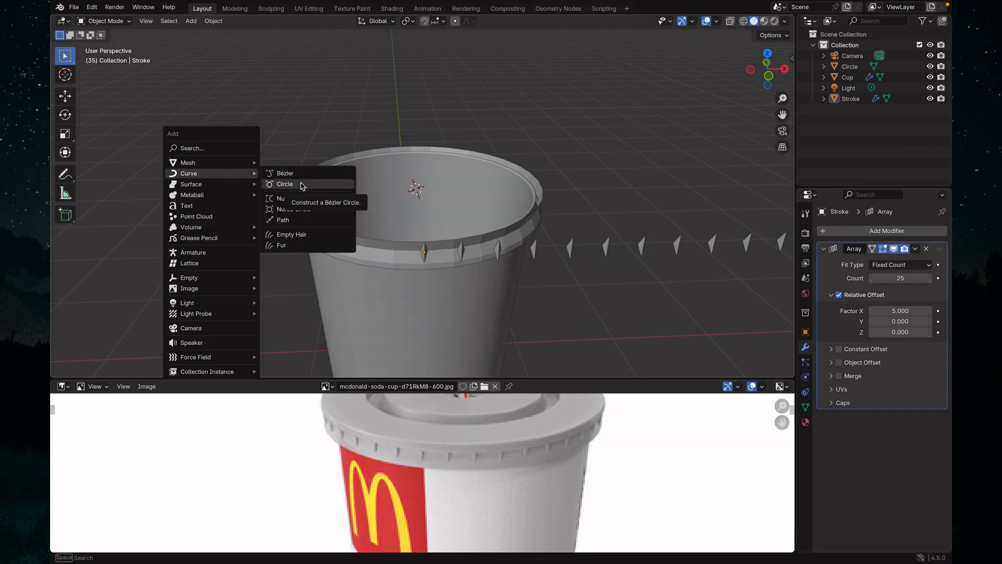
left_click(301, 186)
scroll(432, 187, "up", 2)
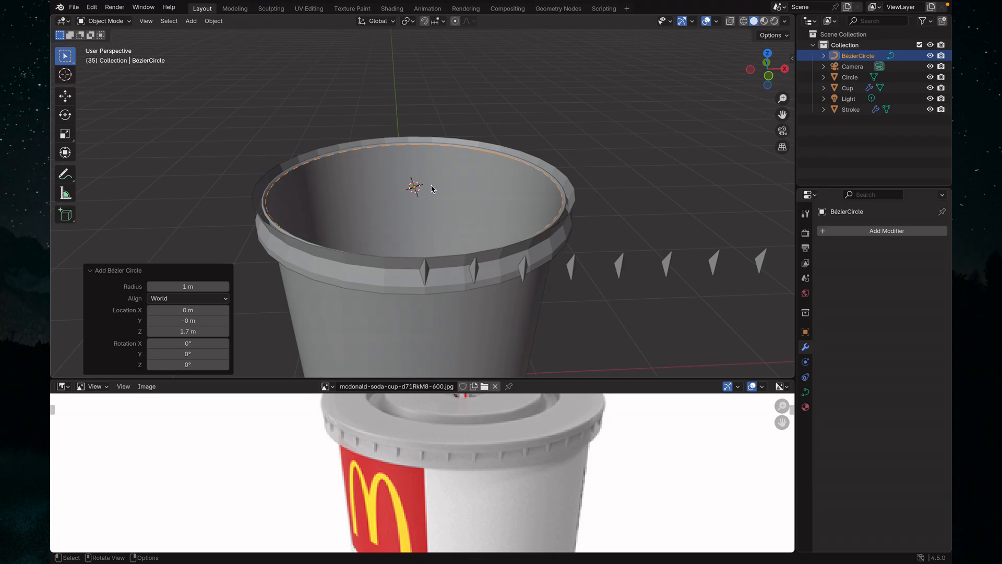
scroll(432, 188, "up", 3)
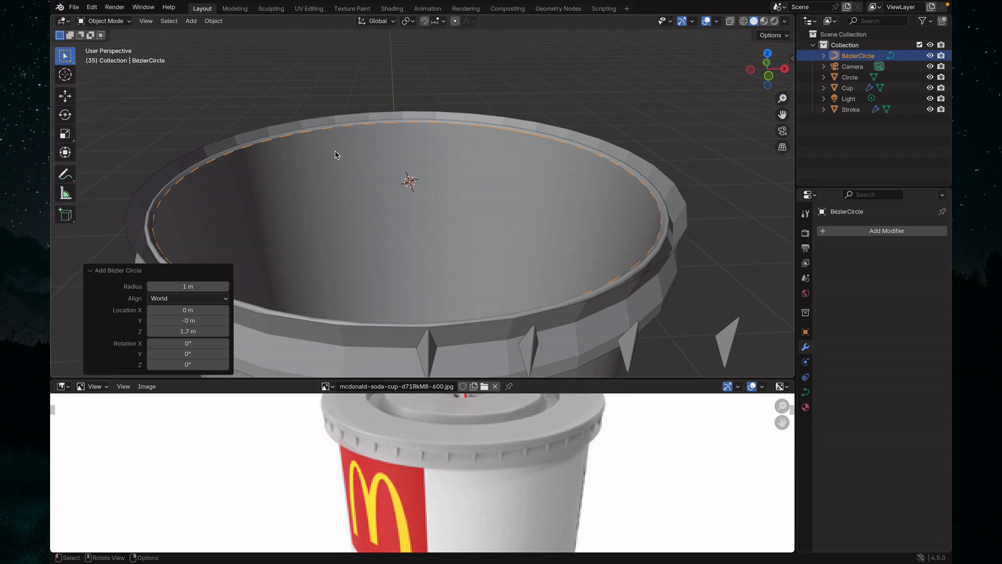
scroll(335, 159, "down", 3)
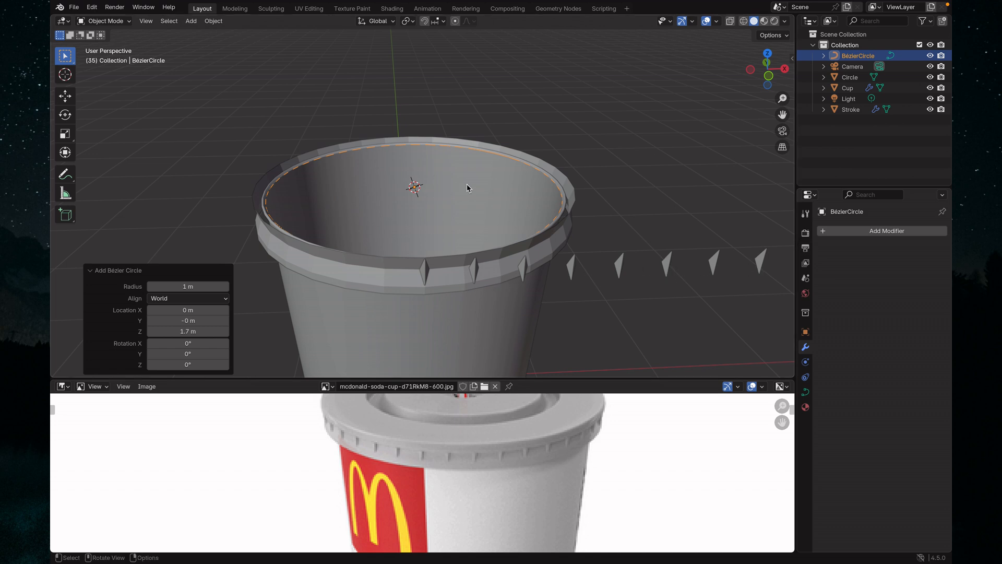
scroll(522, 182, "up", 2)
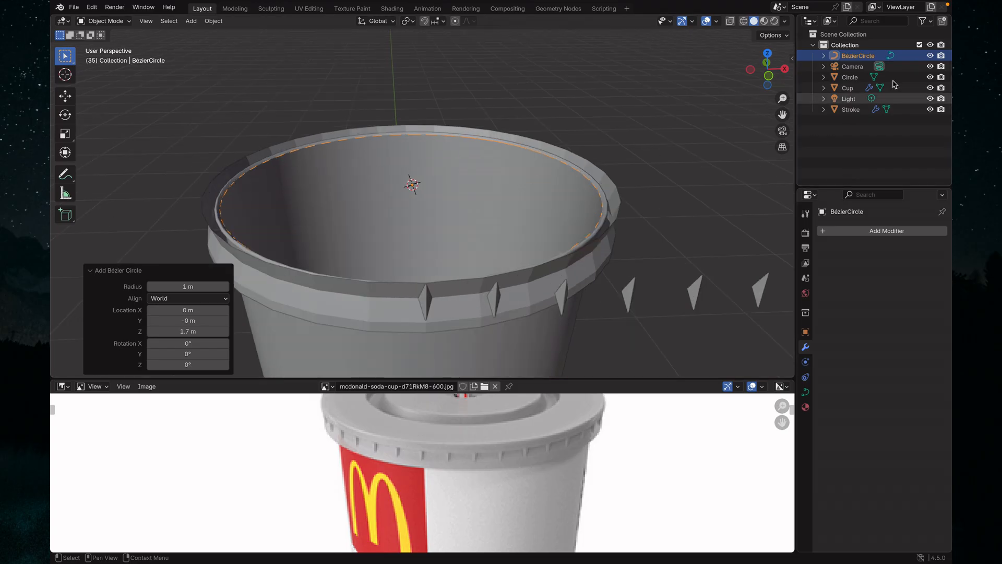
- Rename the Bézier circle object as Ring
double_click(858, 56)
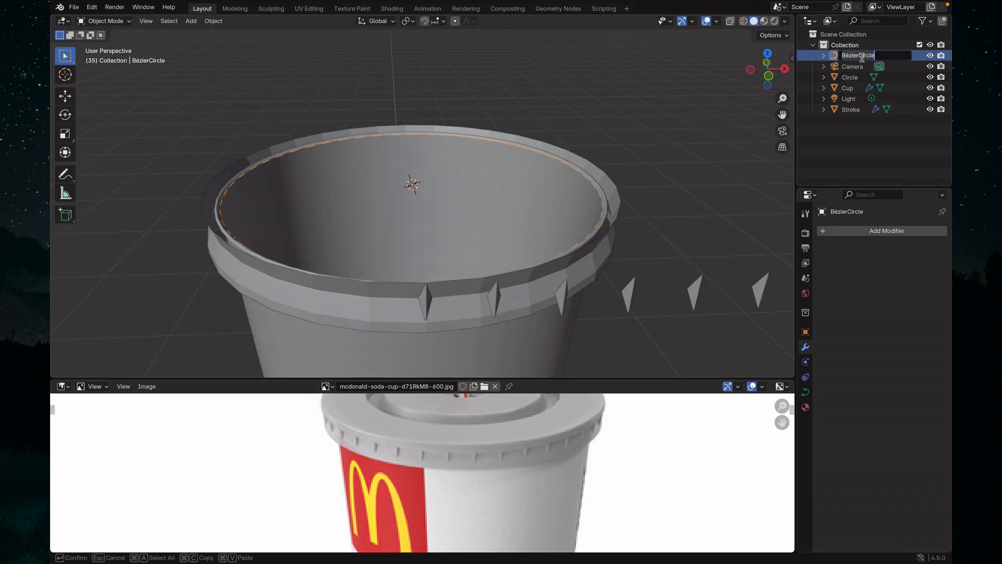
type("Ring")
key("Return")
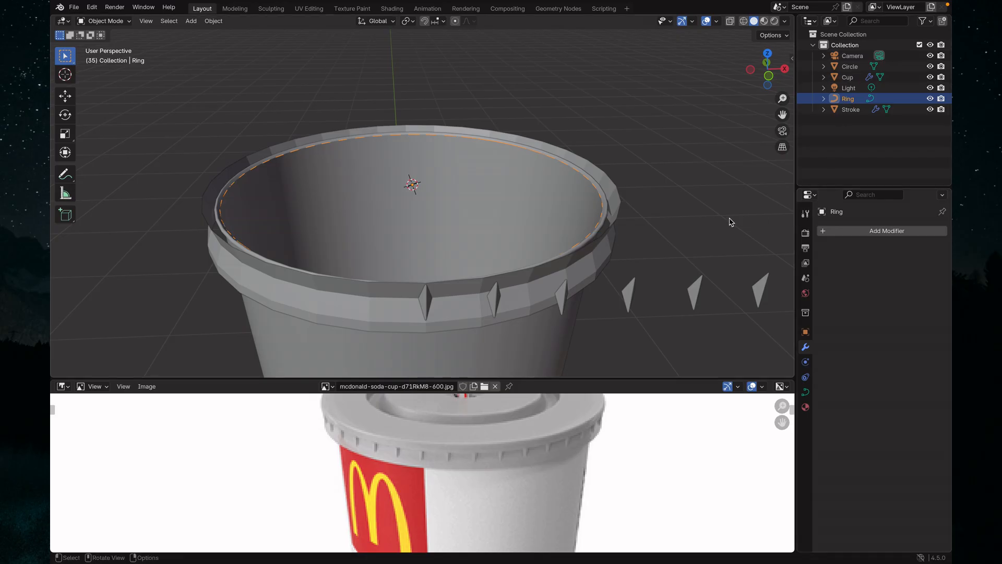
- Add a Curve modifier to the Stroke object and set Ring as its curve object
left_click(851, 110)
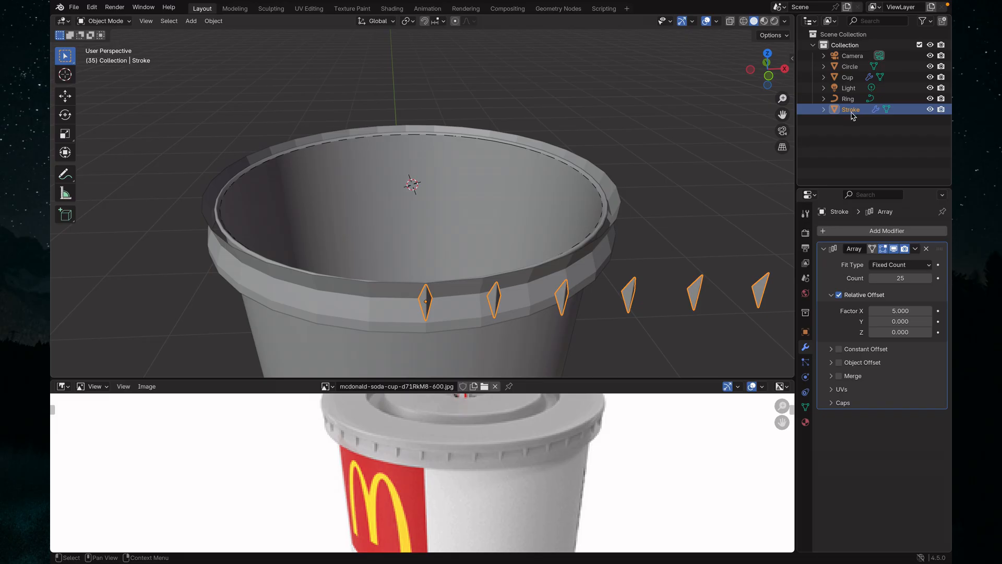
left_click(905, 231)
mouse_move(905, 235)
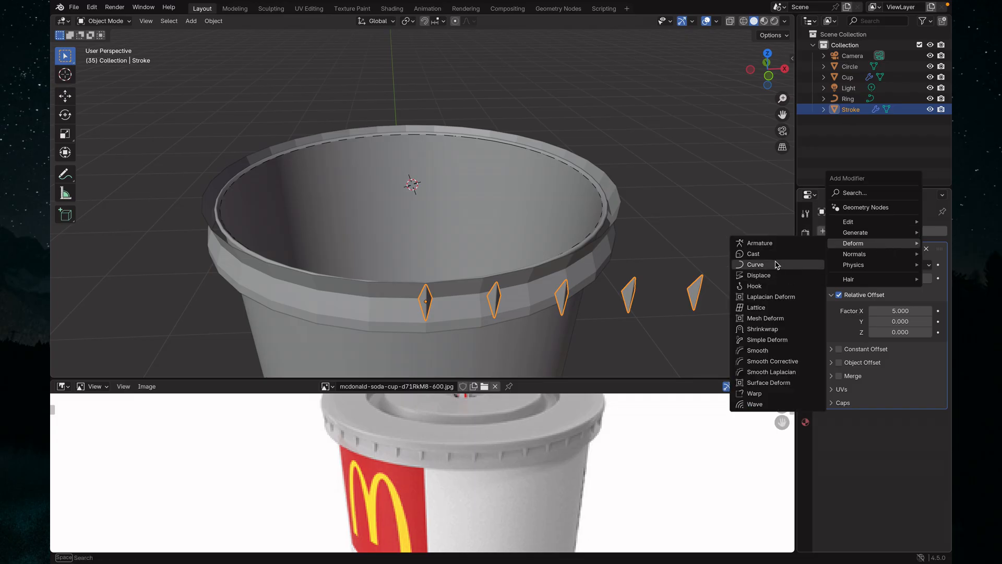
left_click(762, 265)
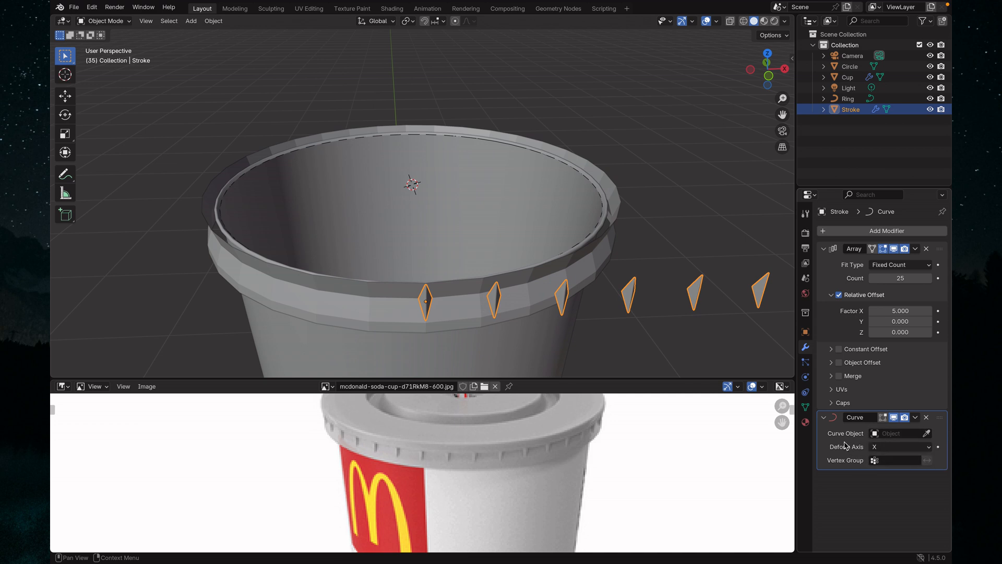
left_click(876, 438)
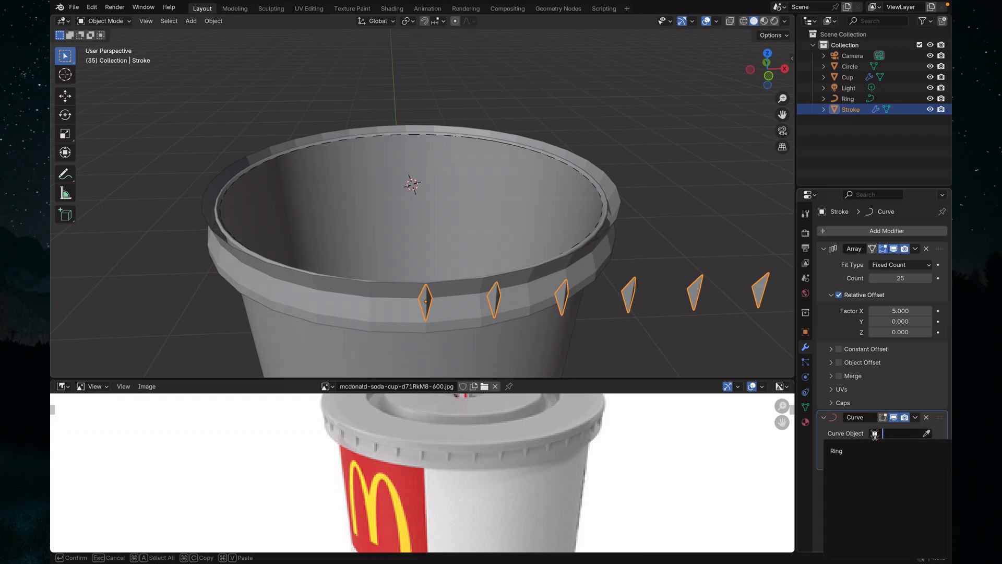
left_click(841, 451)
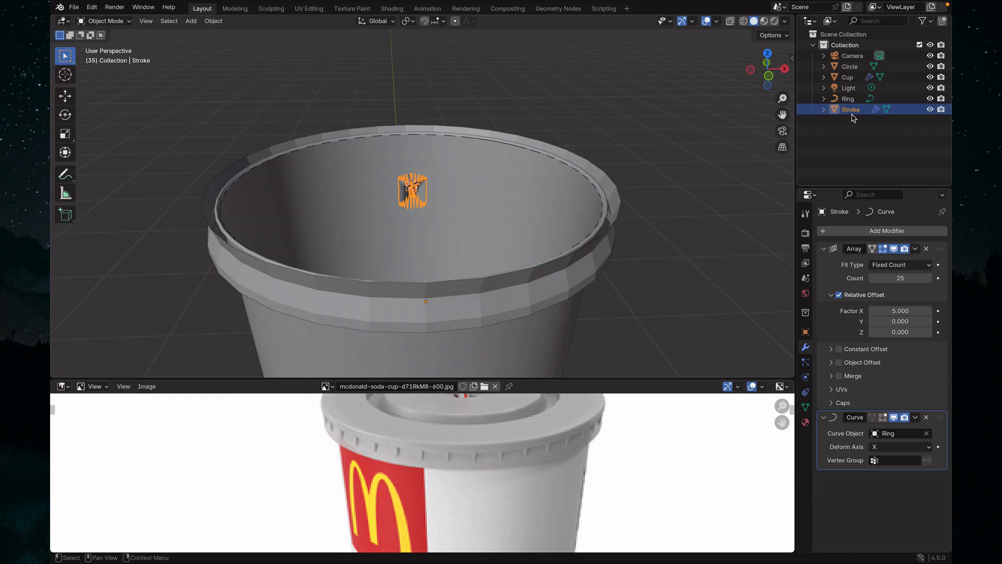
- Move the Stroke object horizontally about 0.375 m in X and -1 m in Y, wrapping the ridges around the lid ring
left_click(438, 194)
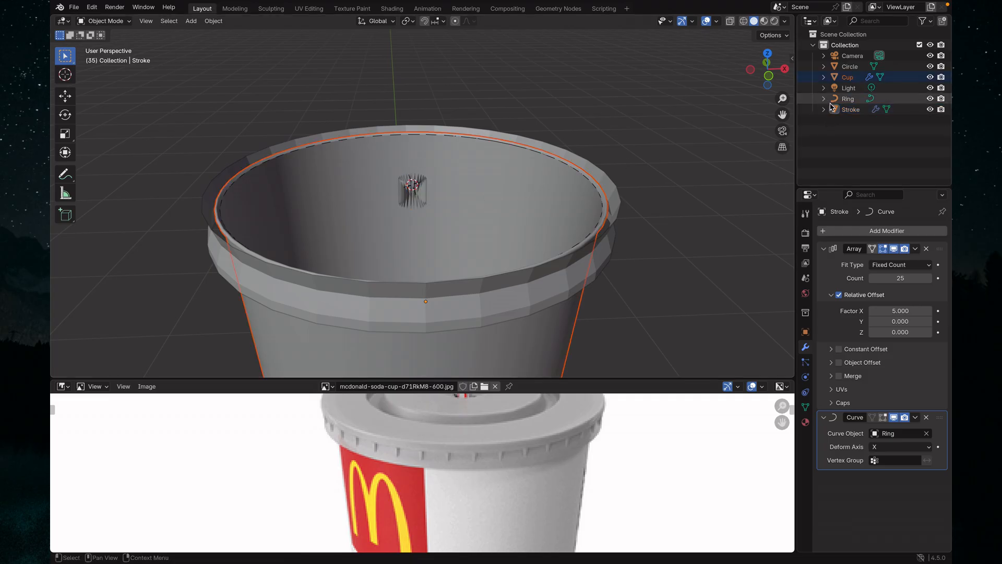
left_click(410, 189)
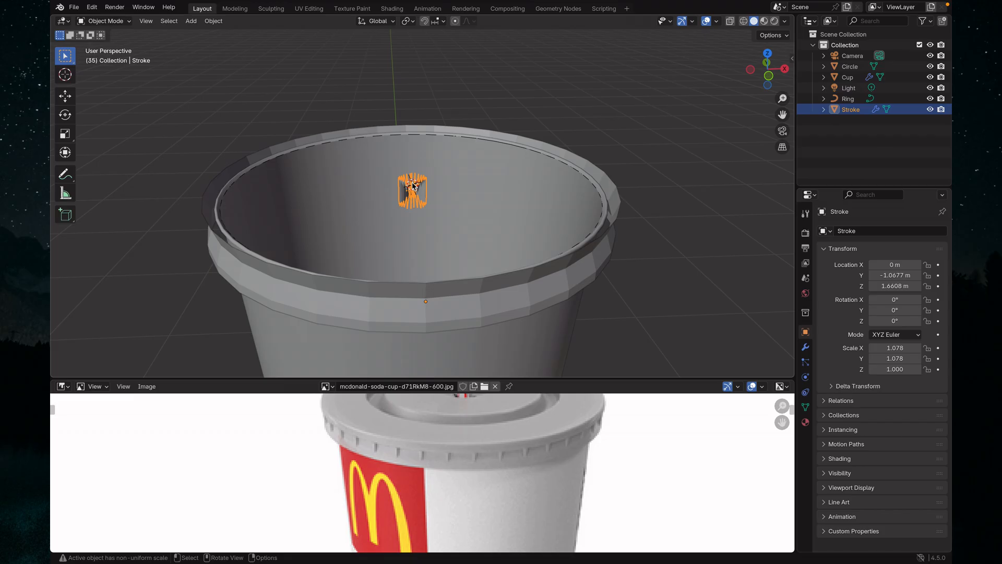
key("g")
key("shift+z")
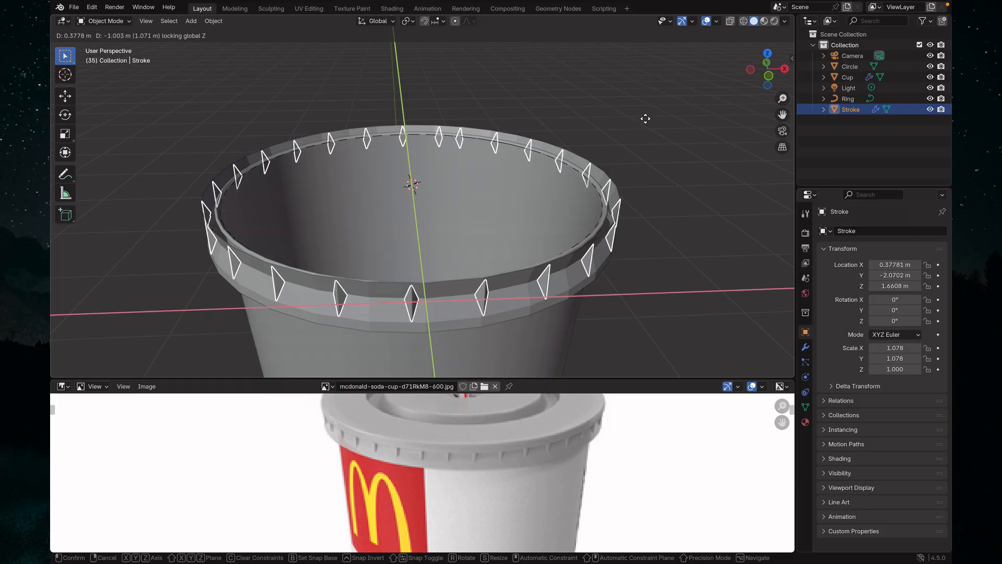
left_click(645, 119)
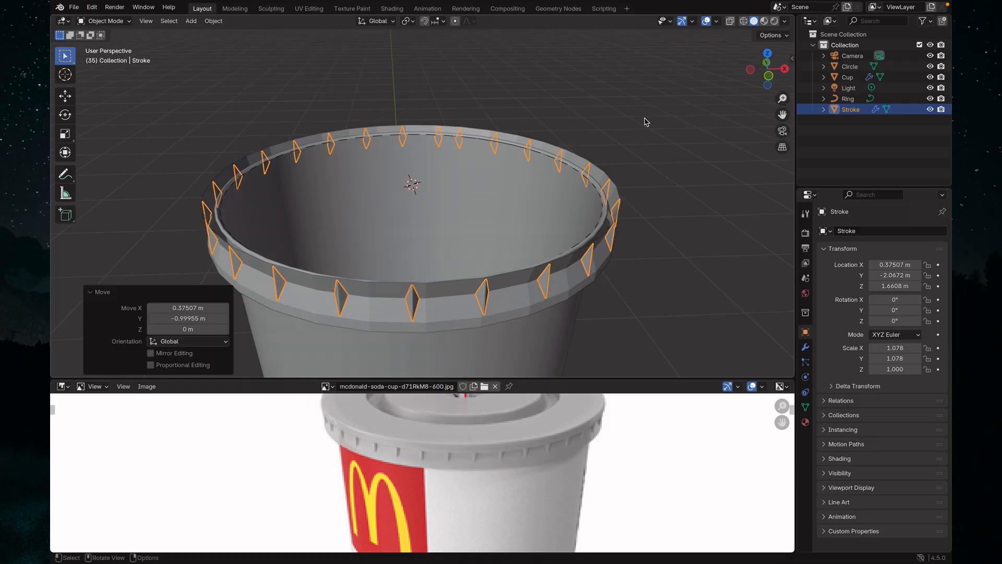
left_click(641, 118)
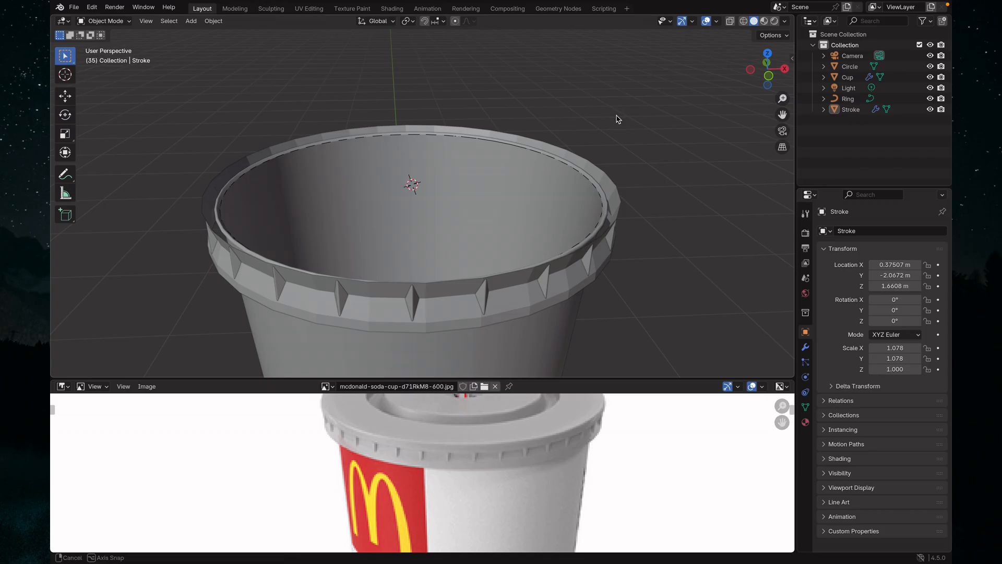
- Compare the ridged lid ring from several angles with the lid and straw area in the reference photo
middle_click_drag(617, 119, 464, 131)
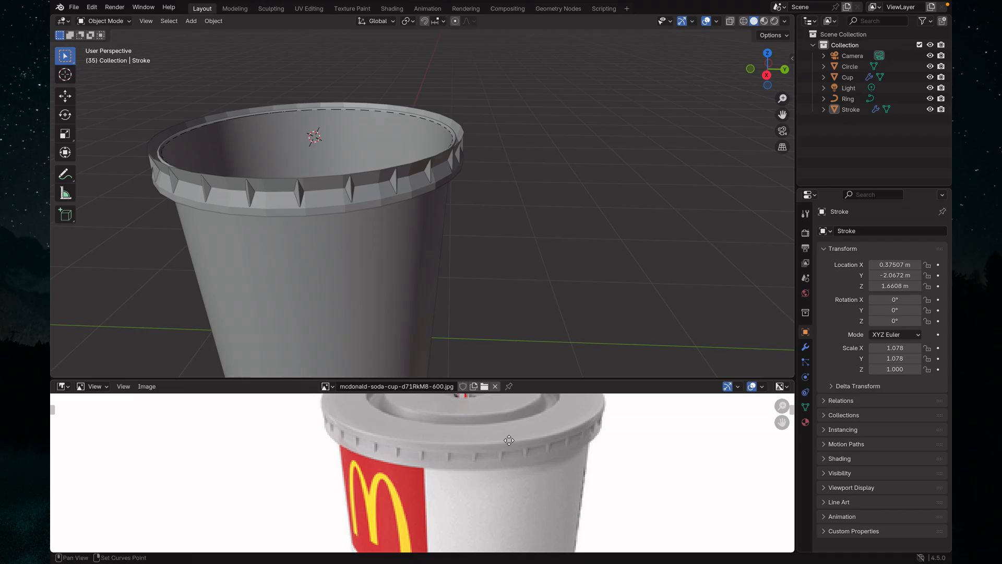
middle_click_drag(510, 444, 488, 474)
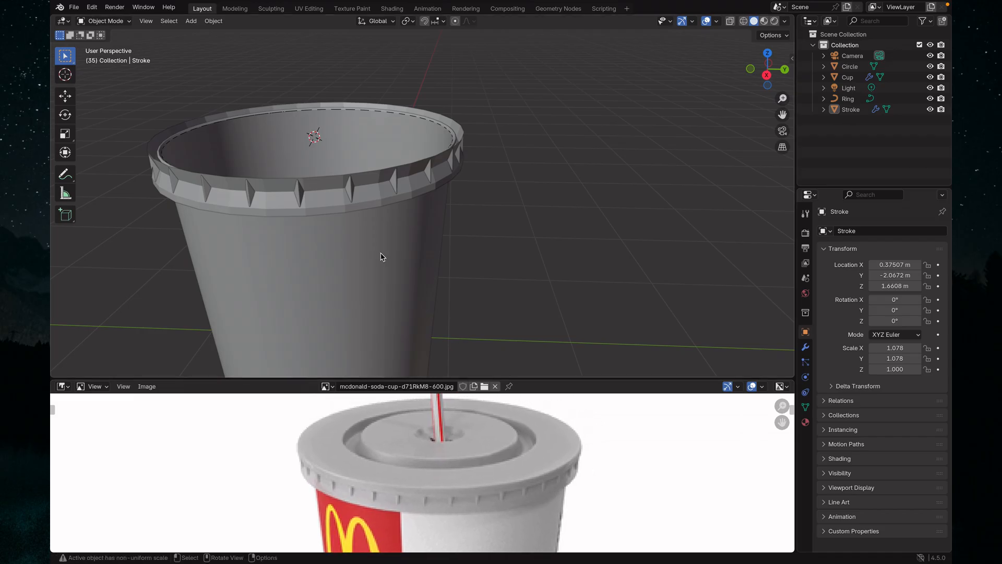
middle_click_drag(380, 252, 579, 242)
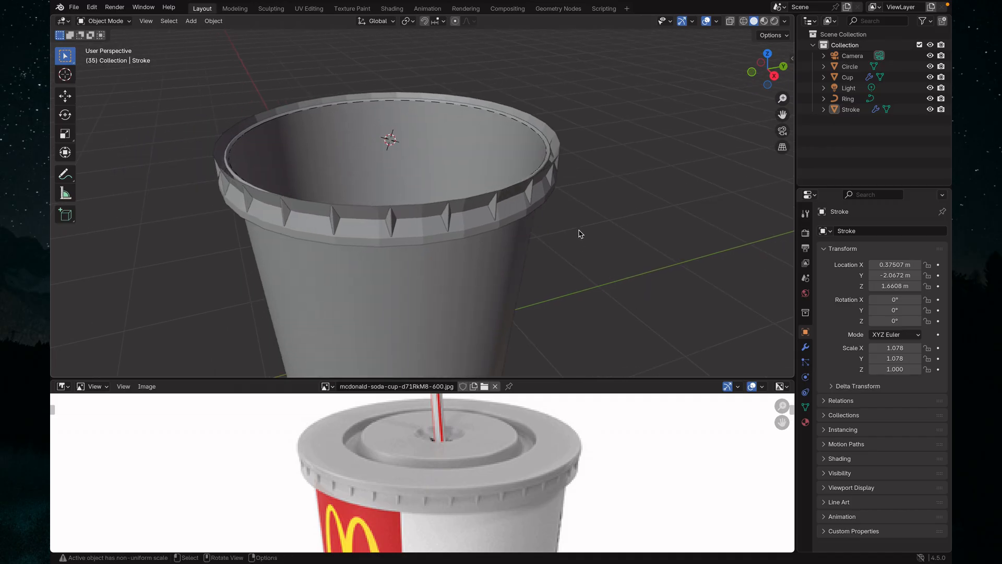
scroll(578, 234, "down", 2)
scroll(577, 234, "up", 2)
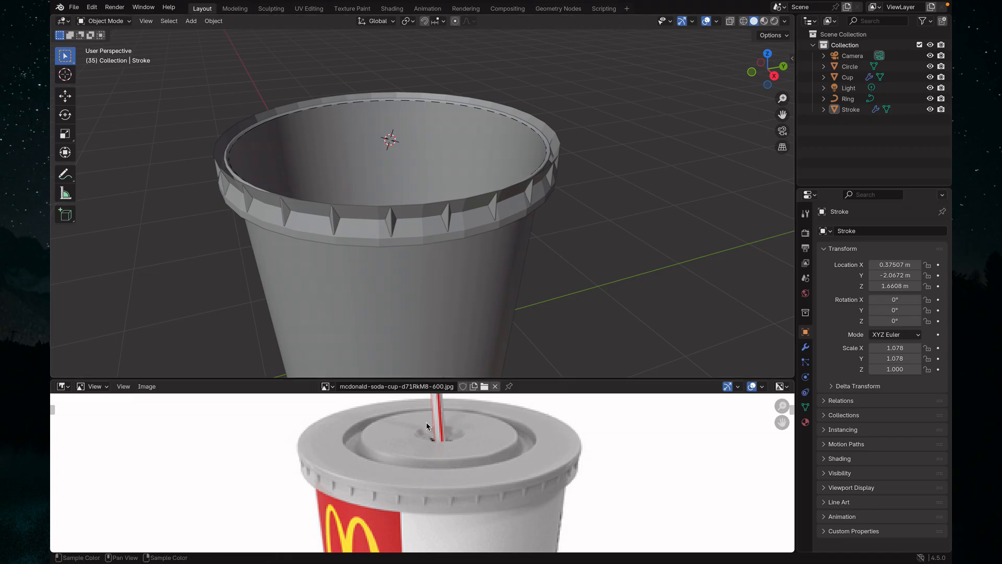
scroll(449, 171, "up", 3)
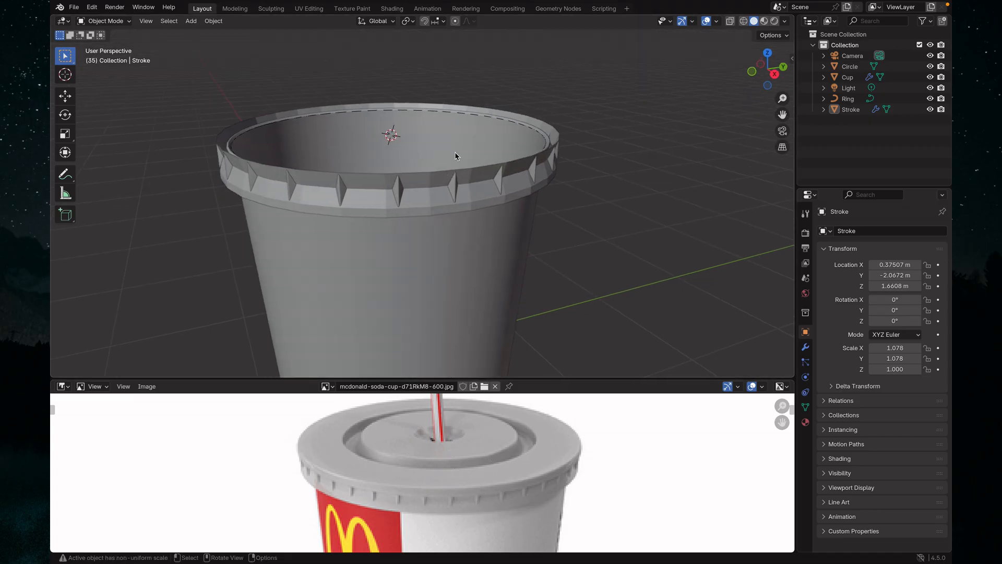
- Select the top outer edge loop of the Circle lid ring's mesh in Edit Mode
scroll(452, 156, "up", 3)
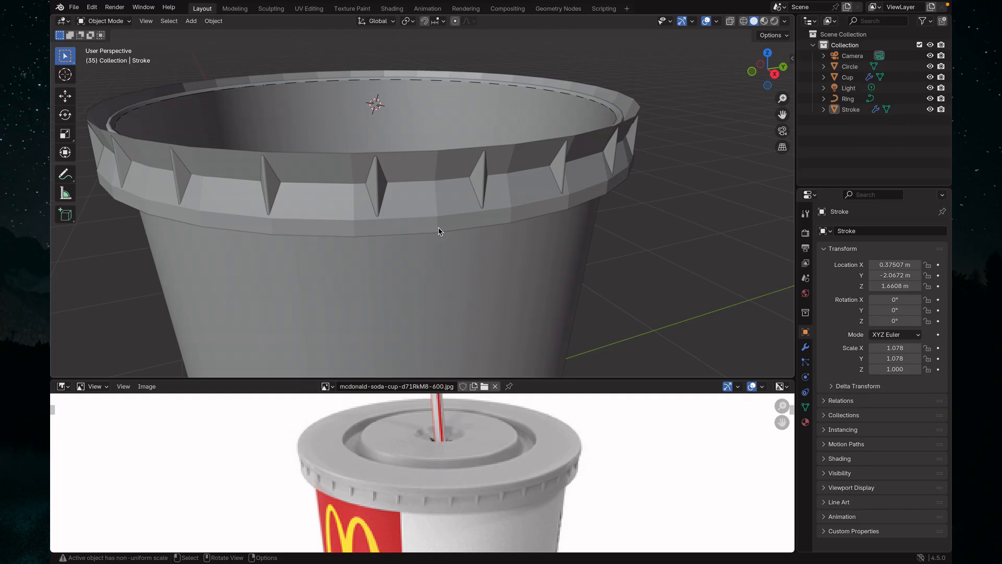
key("Tab")
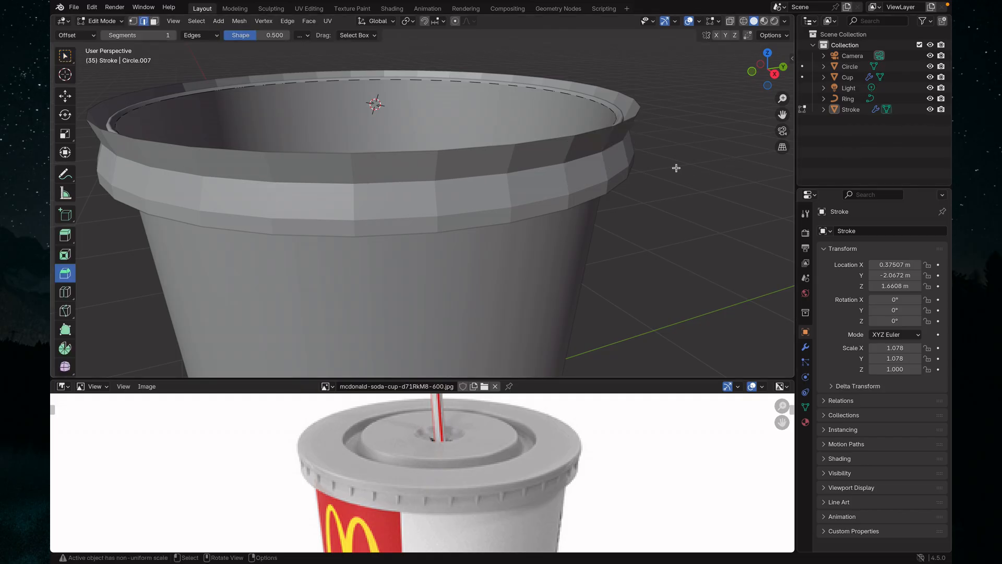
key("Tab")
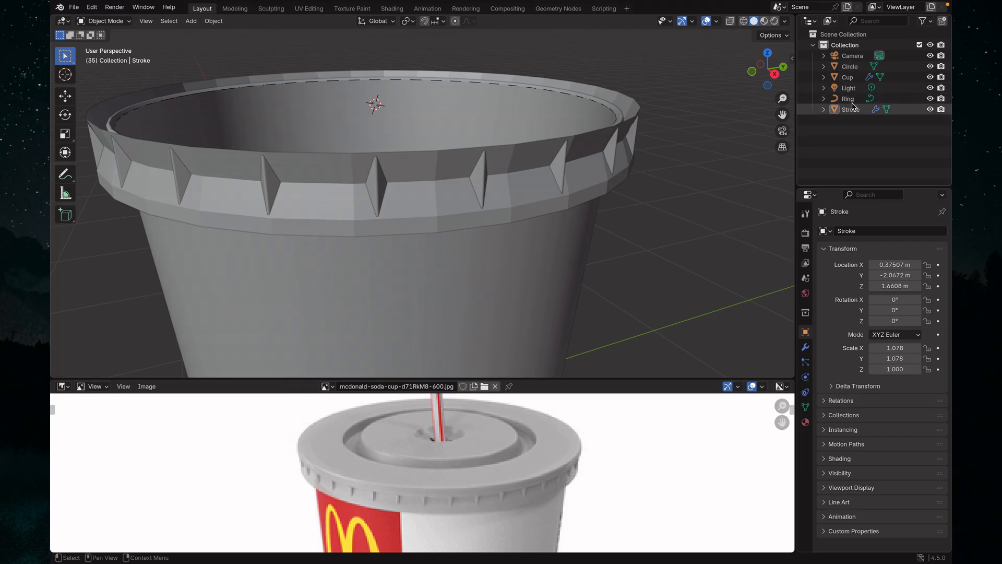
left_click(849, 66)
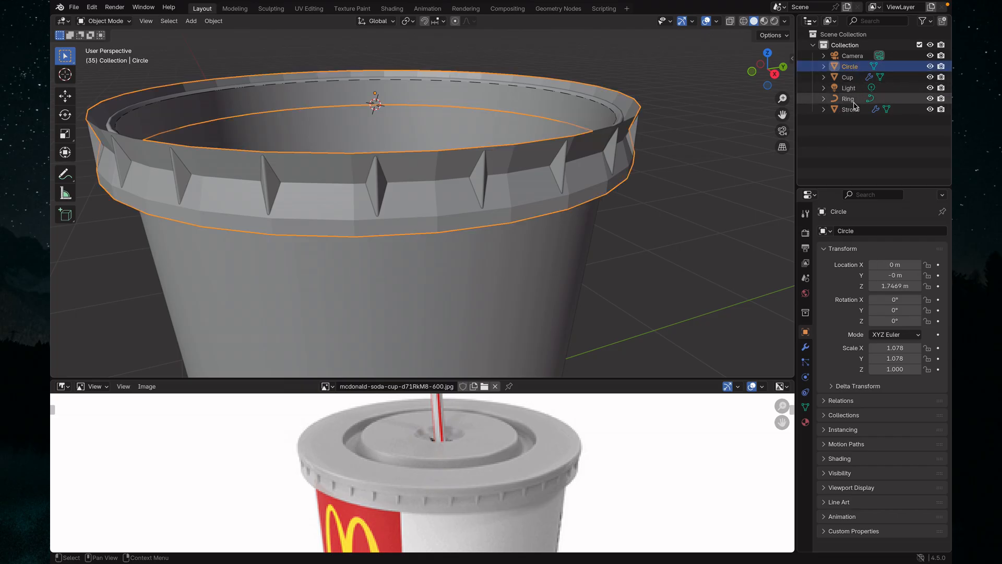
key("Tab")
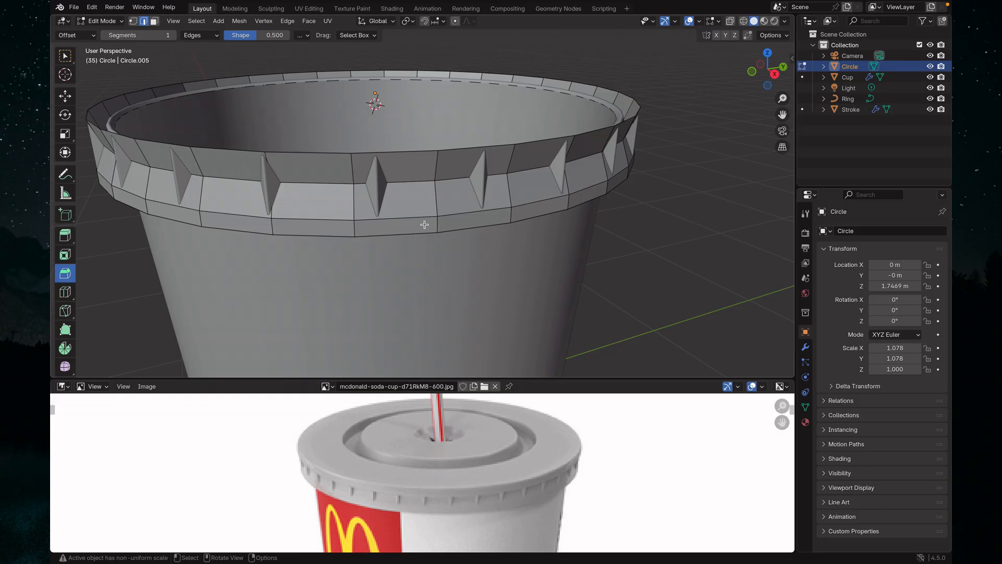
left_click(437, 223)
key("w")
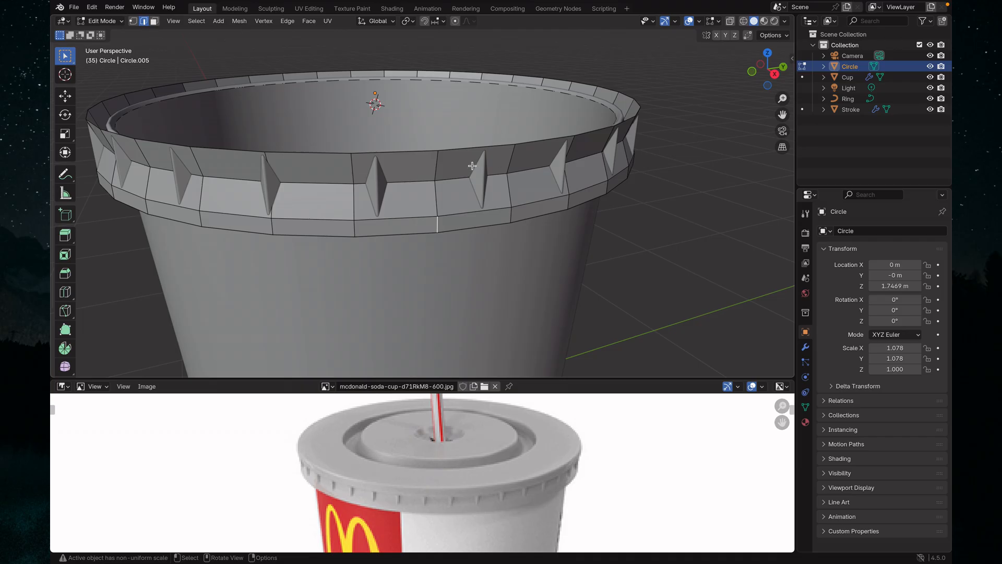
left_click(397, 151)
key("q")
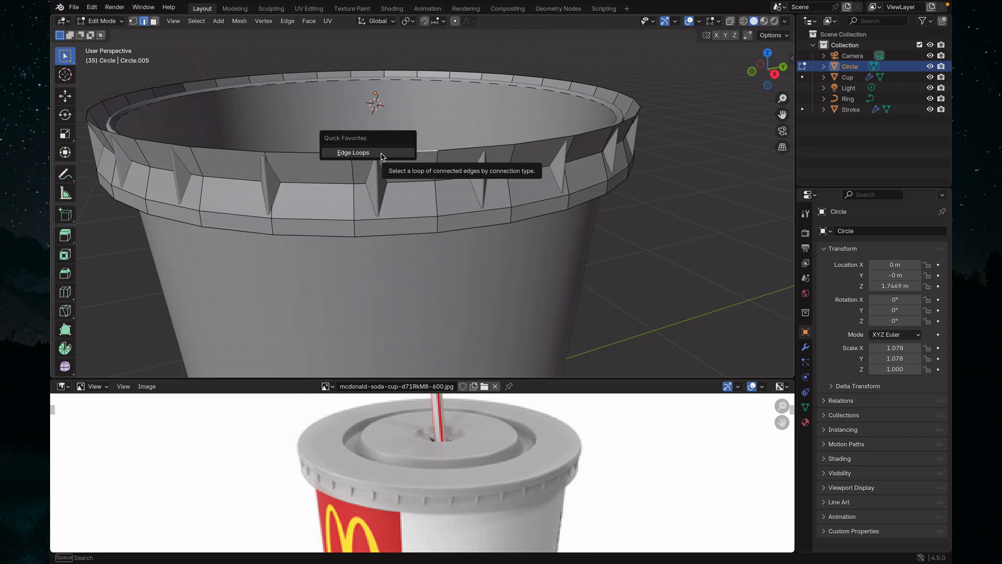
left_click(384, 155)
- Extrude the lid ring's top edge loop upward about 0.041 m along Z
middle_click_drag(438, 130, 444, 132)
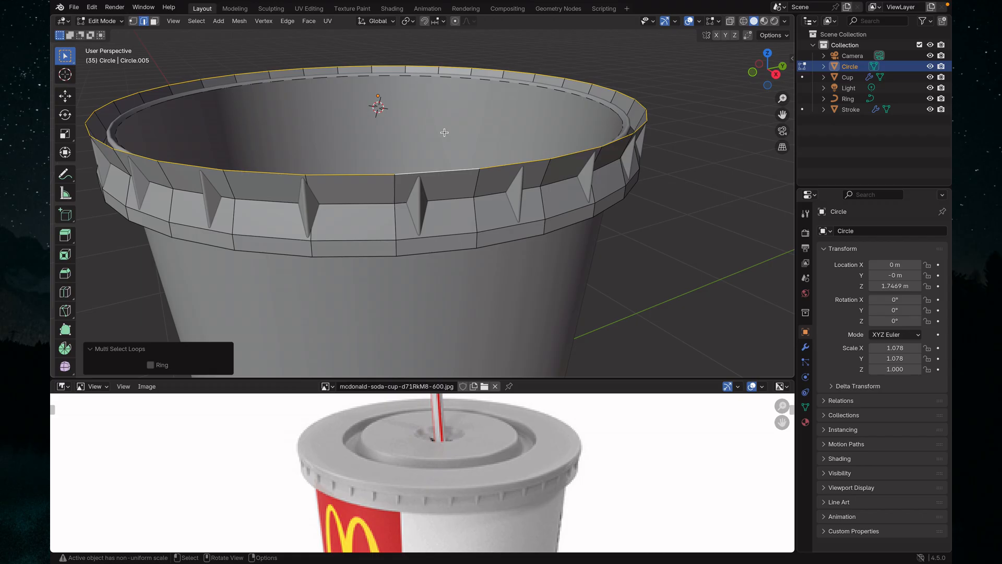
key("g")
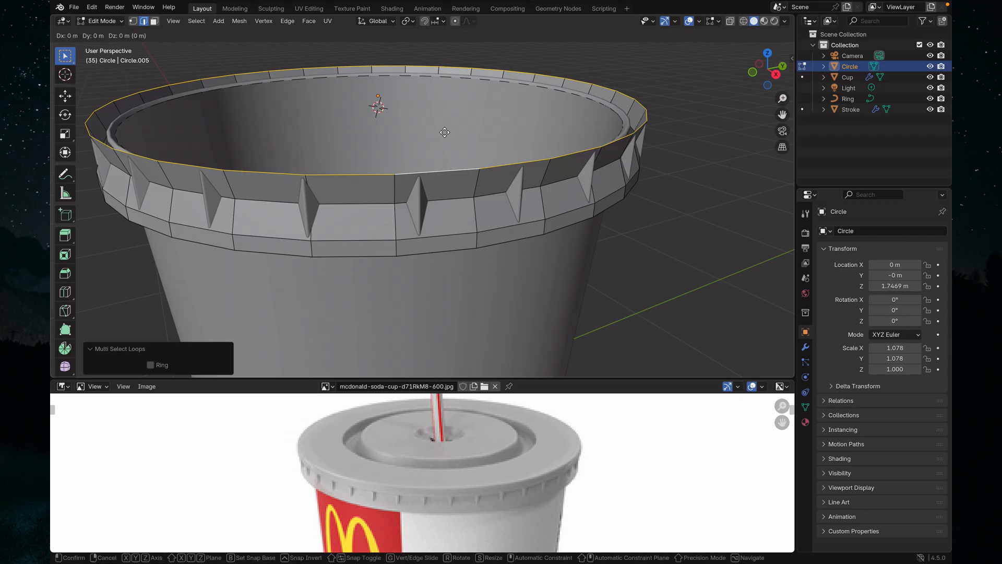
key("z")
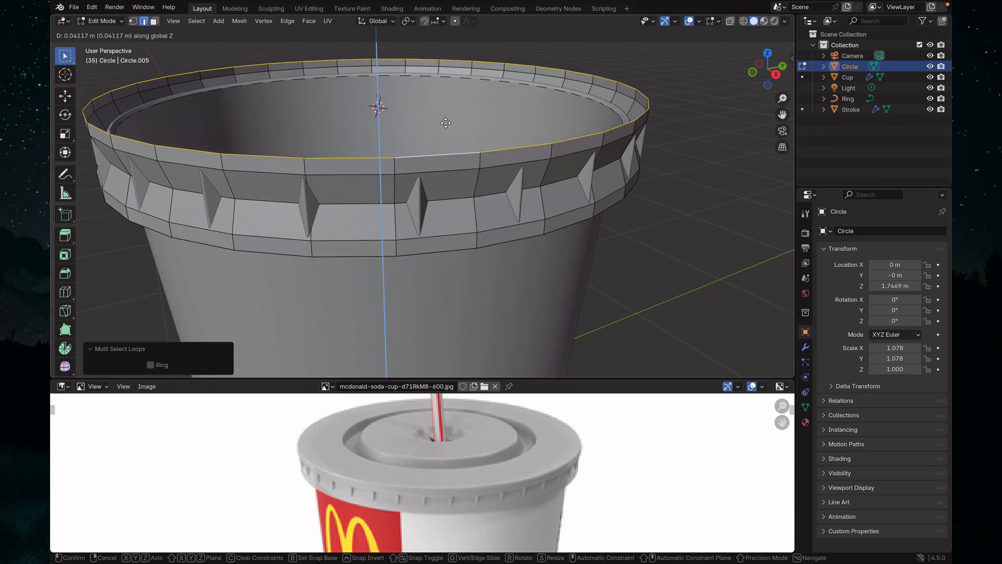
left_click(446, 123)
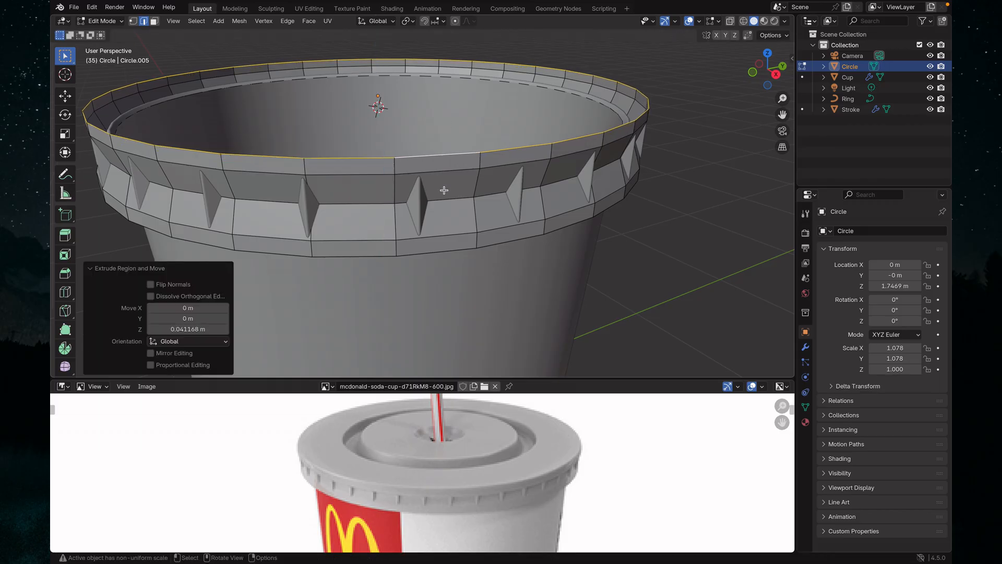
- Extrude the top edge loop another 0.013 m or so up along Z and scale it inward to about 0.988
middle_click_drag(445, 189, 446, 184)
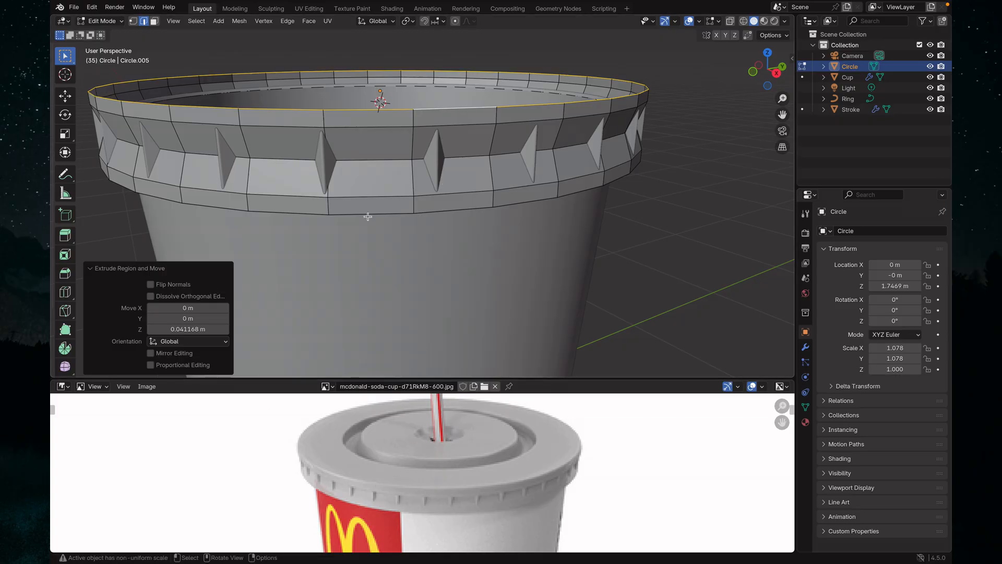
middle_click_drag(398, 145, 410, 130)
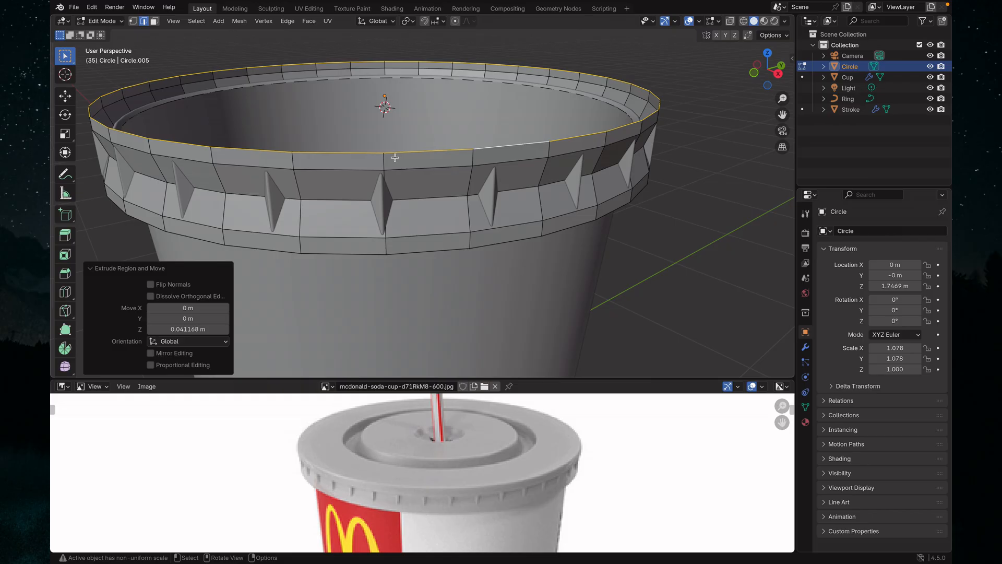
key("g")
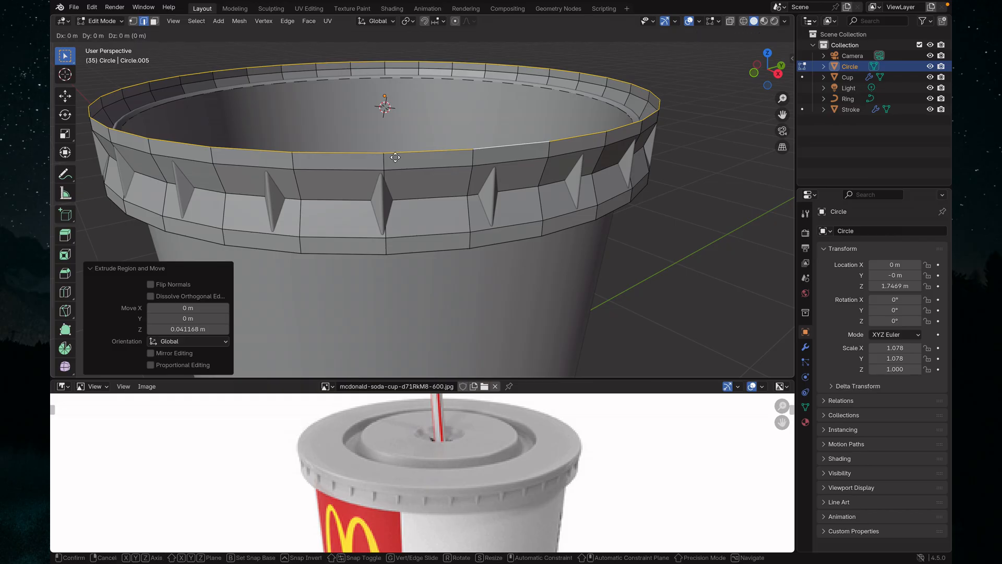
key("z")
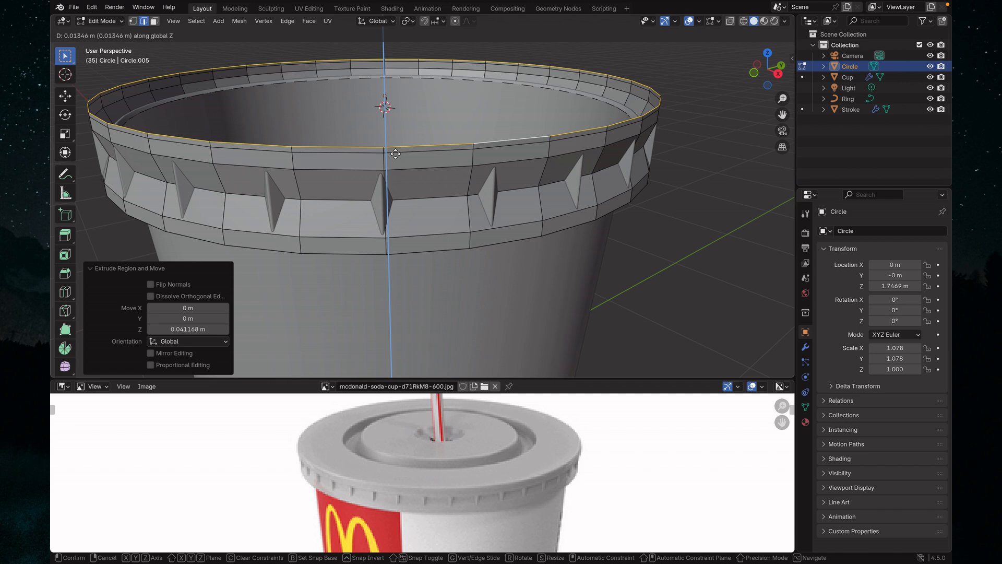
left_click(396, 154)
key("s")
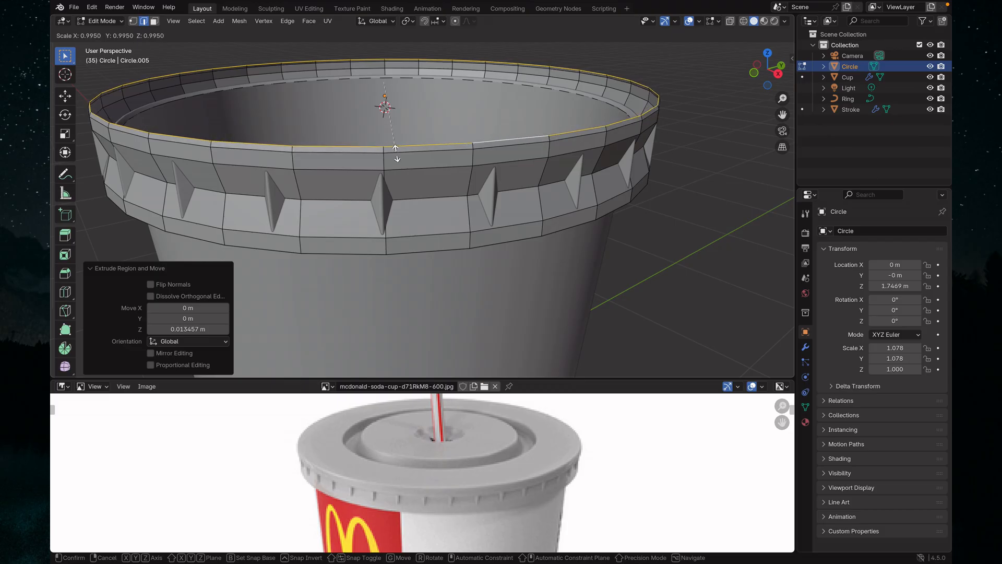
left_click(395, 153)
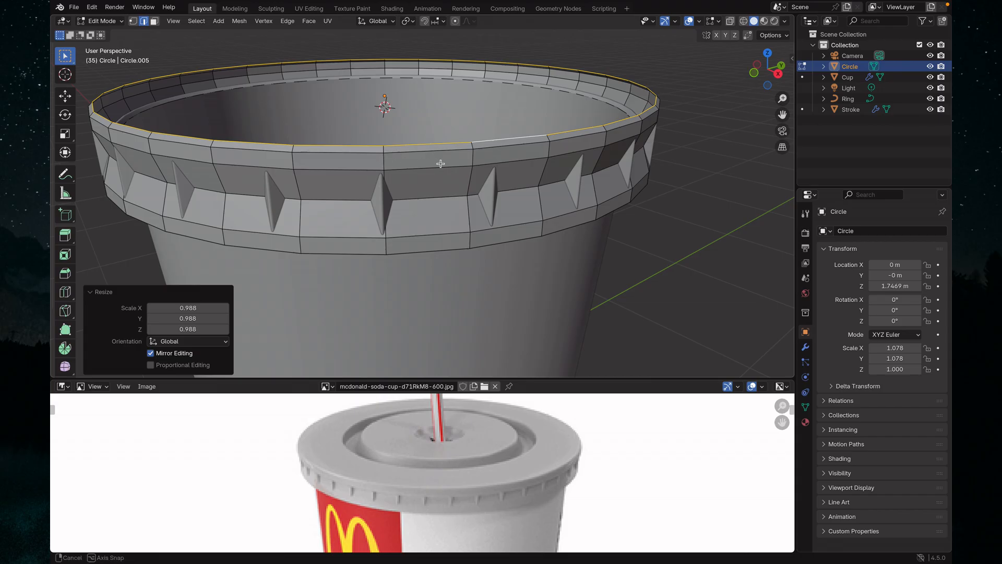
- Extrude the top loop about 0.007 m upward and scale it to about 0.784 in X and Y, forming the lid's flat surface
mouse_move(441, 163)
middle_mouse_down()
mouse_move(431, 174)
mouse_move(445, 177)
middle_mouse_up()
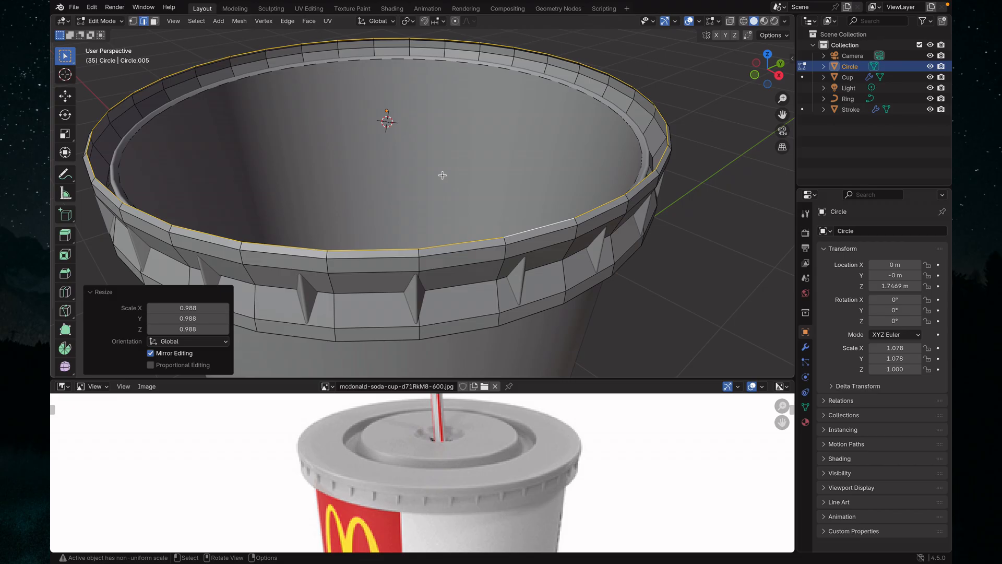
key("g")
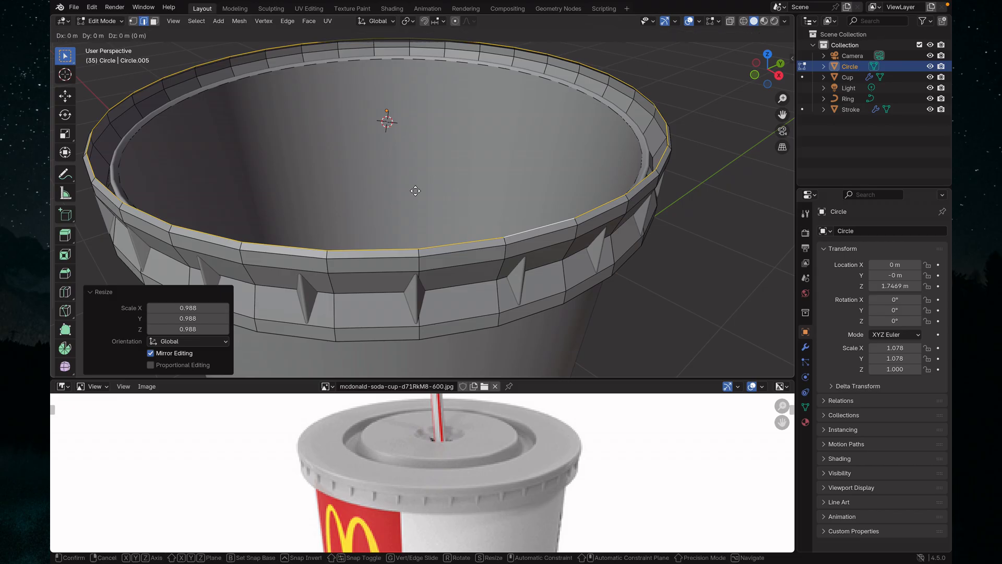
key("z")
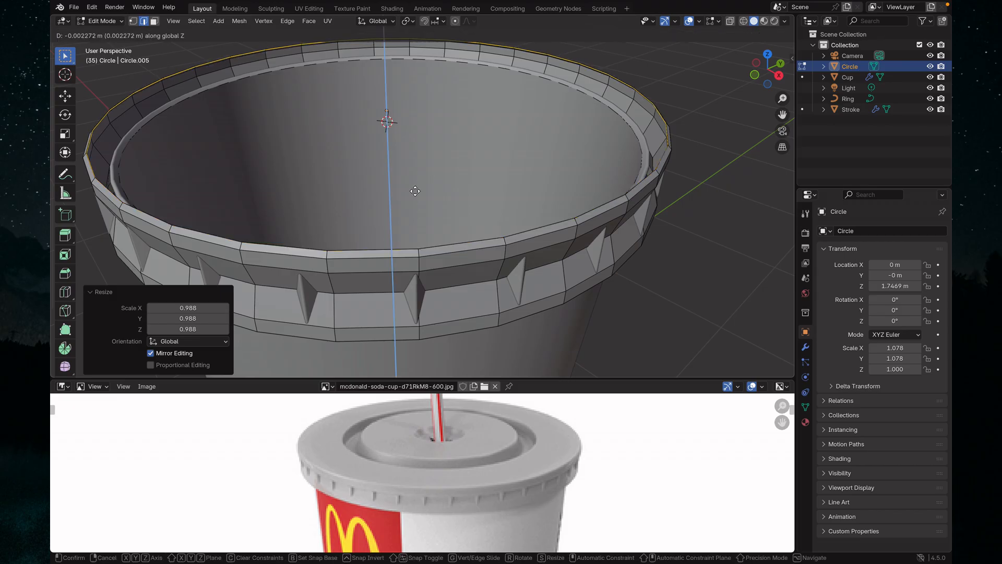
left_click(415, 189)
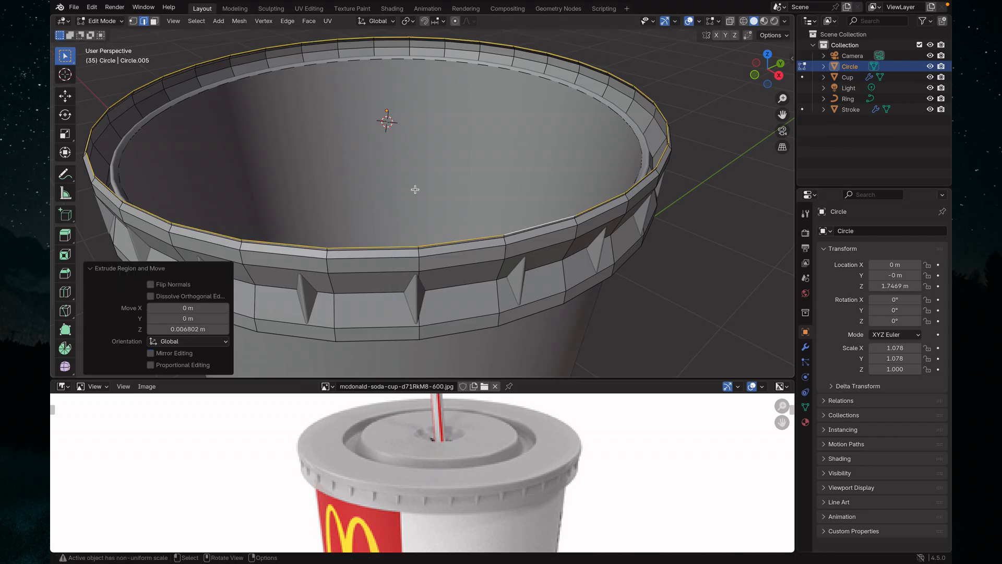
key("s")
key("shift+z")
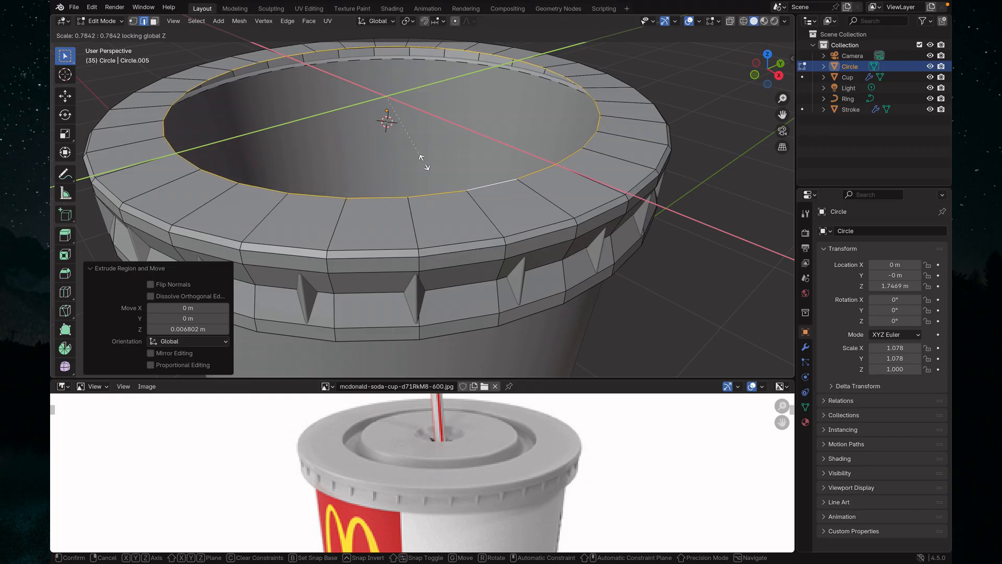
left_click(422, 159)
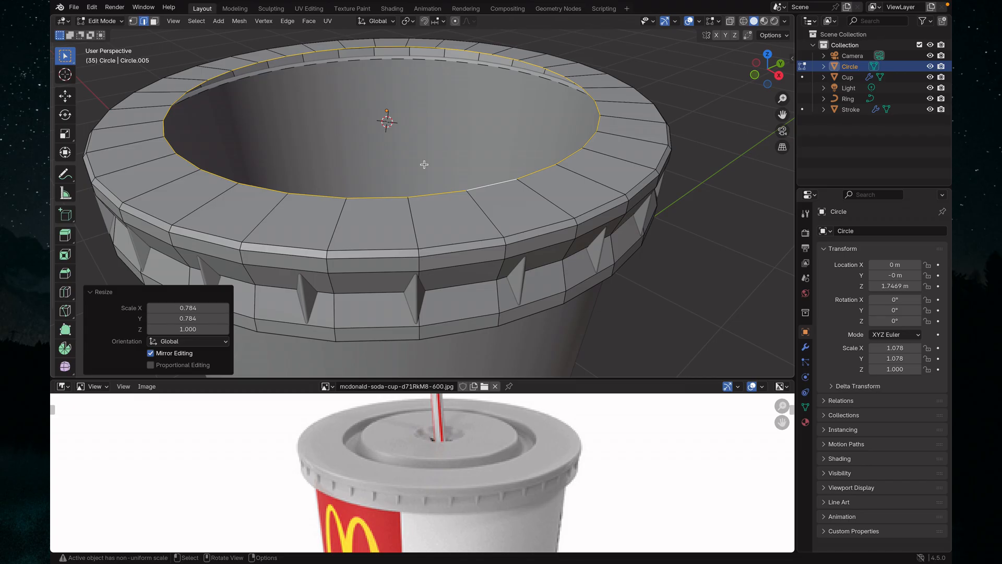
- Extrude the inner edge loop of the lid's flat surface down about 0.021 m and scale it to about 0.988
key("g")
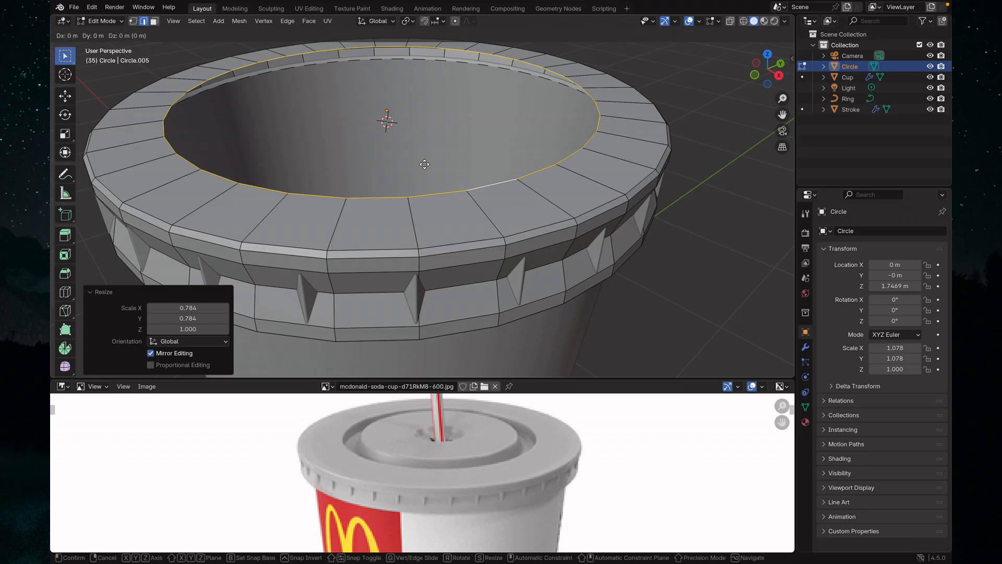
key("z")
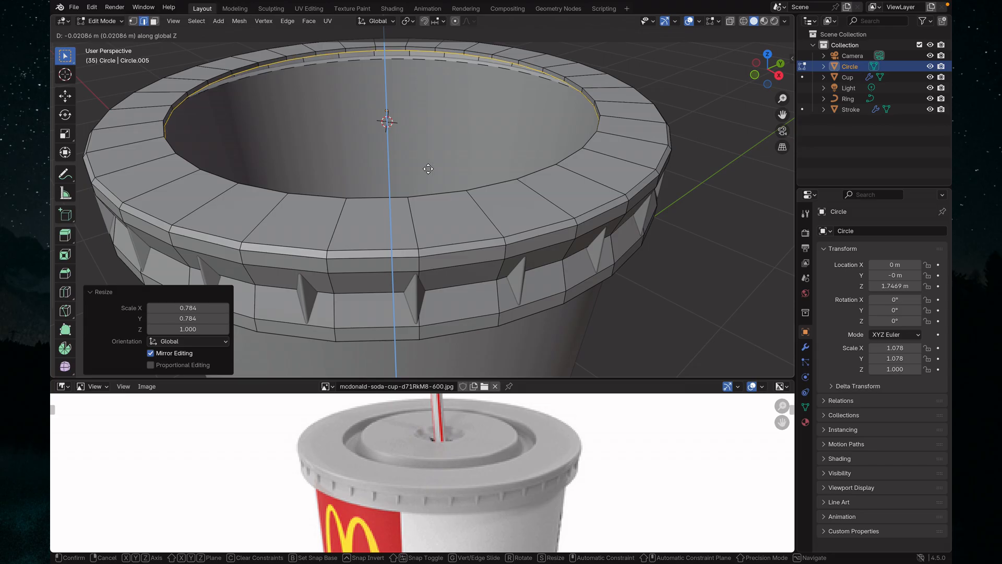
left_click(427, 168)
key("s")
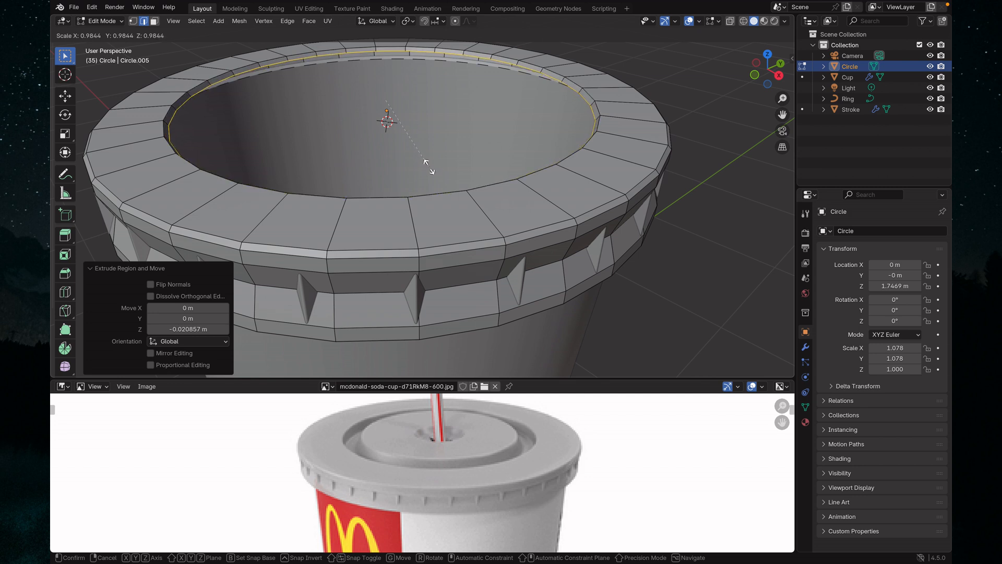
left_click(427, 168)
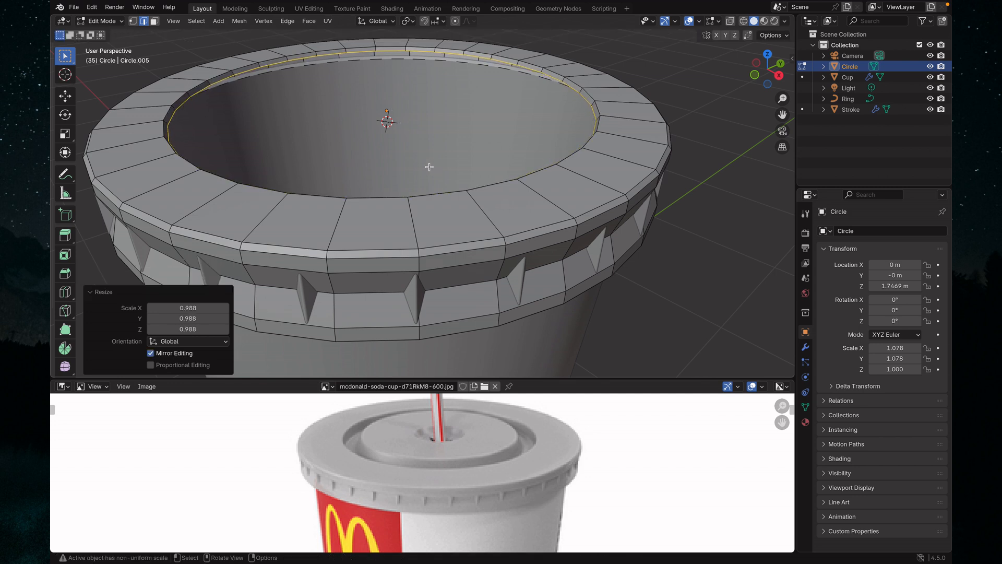
- Extrude the inner edge loop down about 0.069 m along Z to form the wall of the lid's recess
scroll(426, 166, "up", 2)
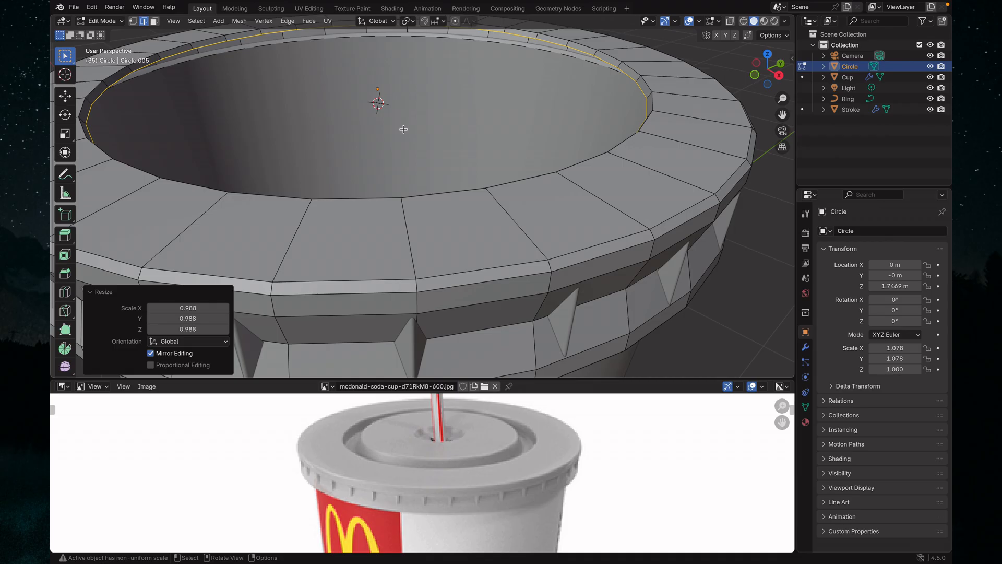
key("g")
key("z")
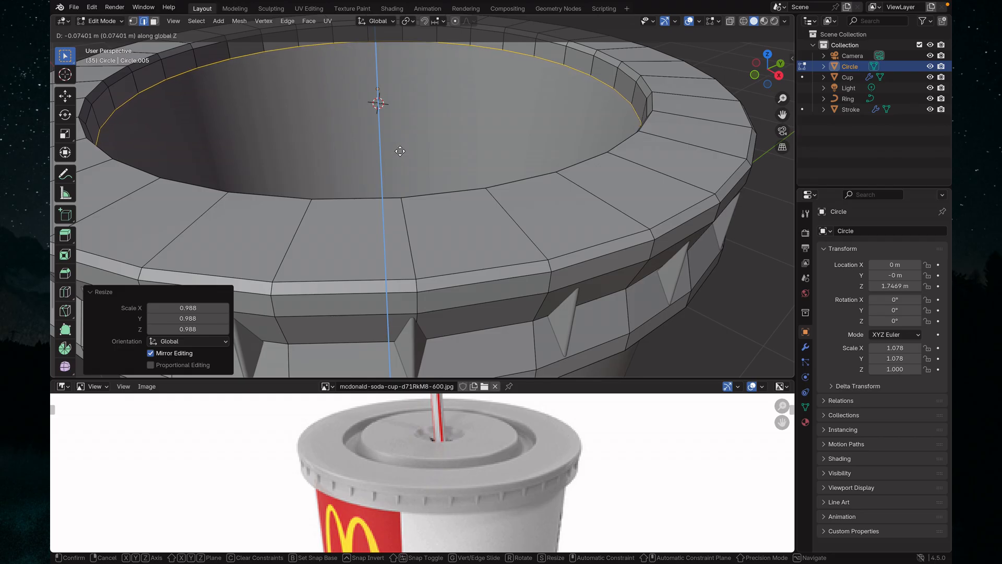
left_click(400, 150)
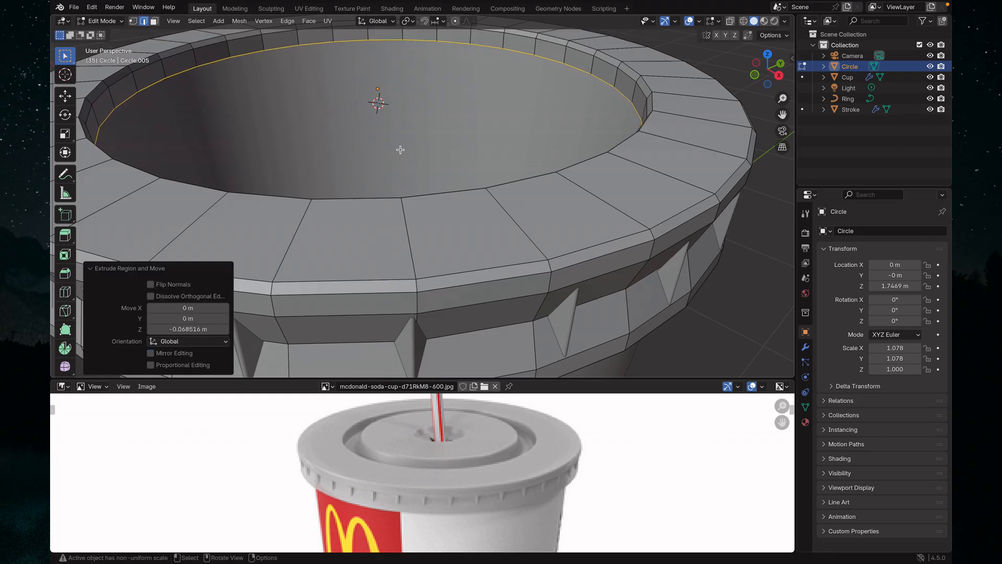
- Extrude the recess wall's lower edge loop down about 0.018 m and scale it inward to about 0.986
key("g")
key("z")
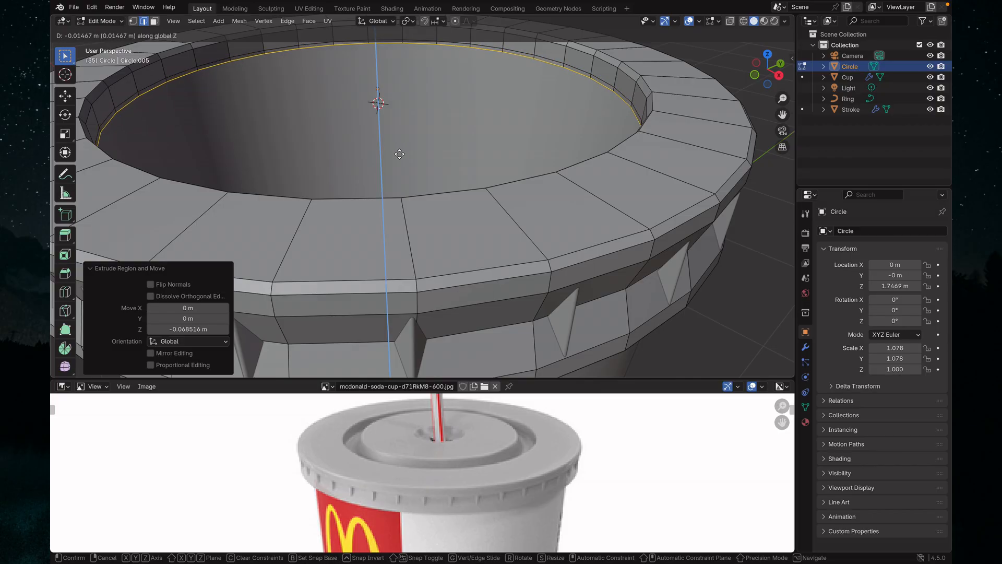
left_click(399, 155)
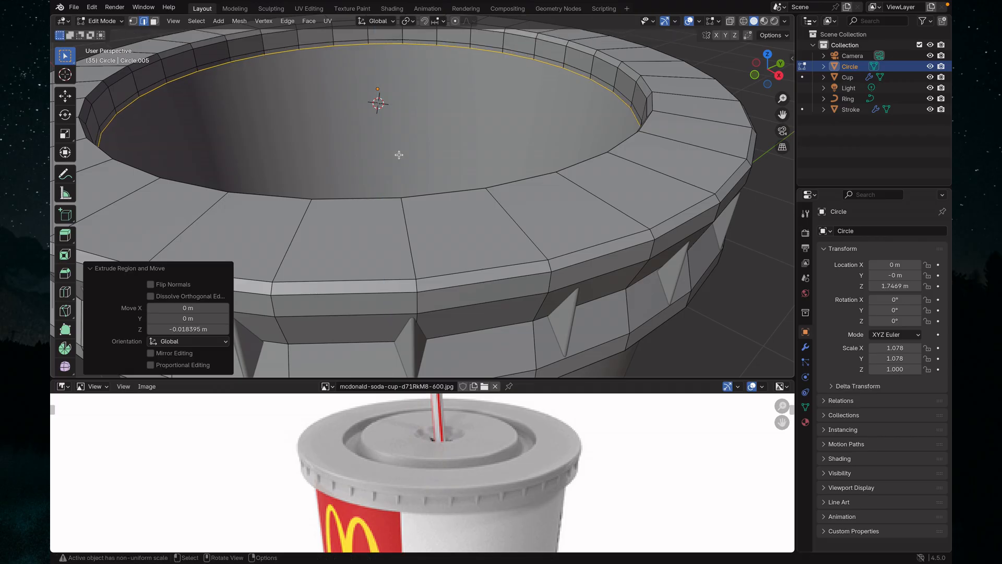
key("s")
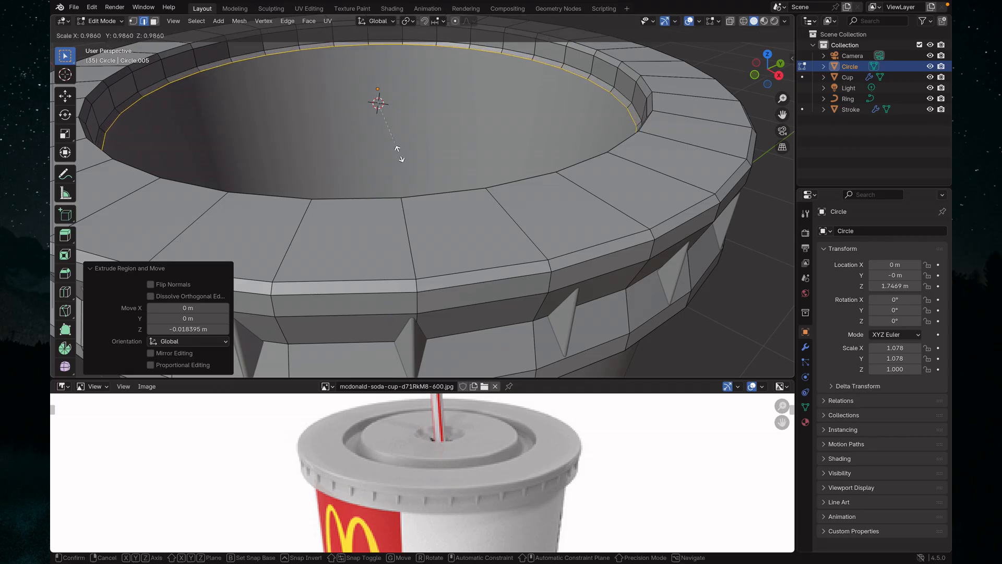
left_click(399, 154)
- Extrude the recess's lower edge loop down about 0.016 m and scale it to about 0.874 in X and Y, forming the groove floor
key("g")
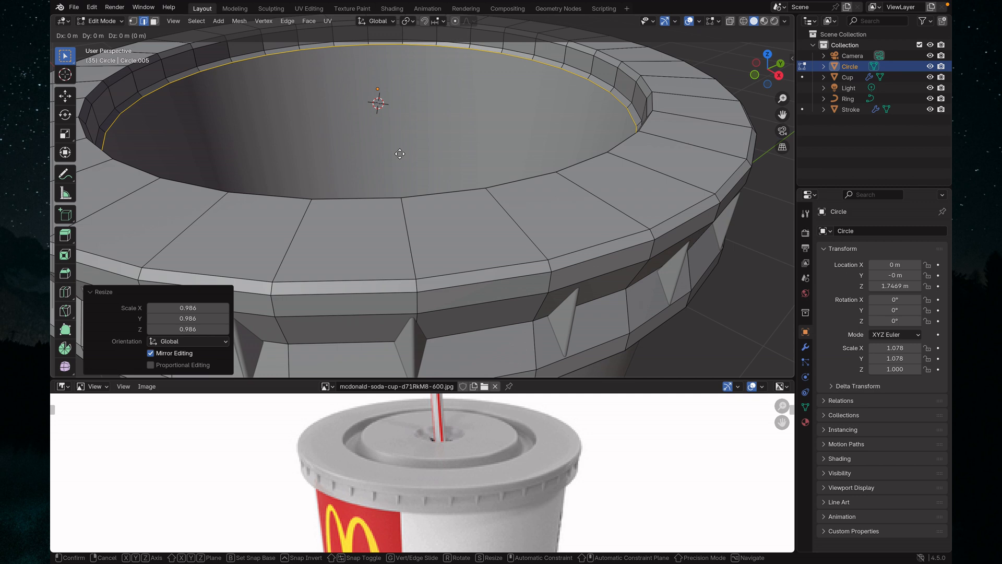
key("z")
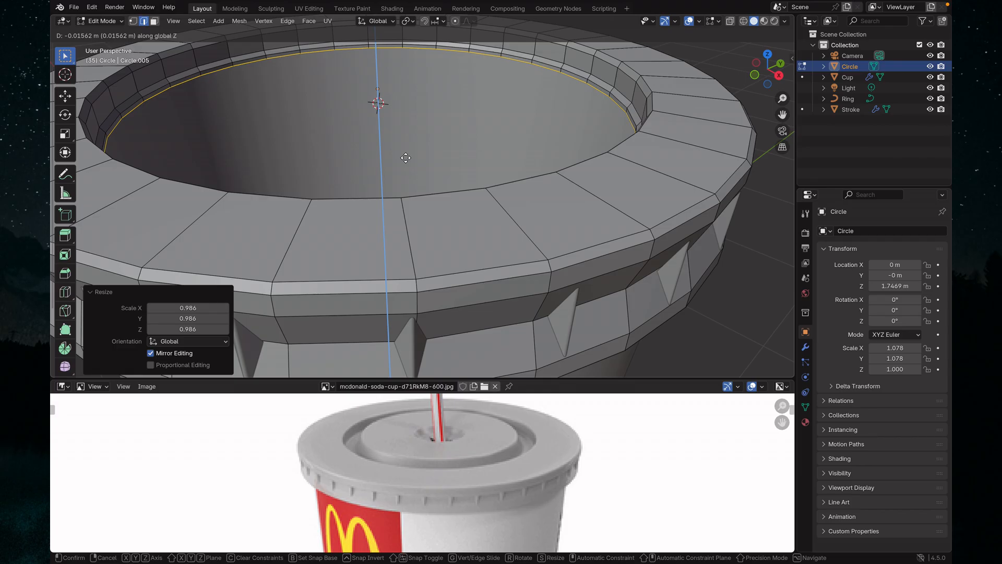
left_click(406, 158)
key("s")
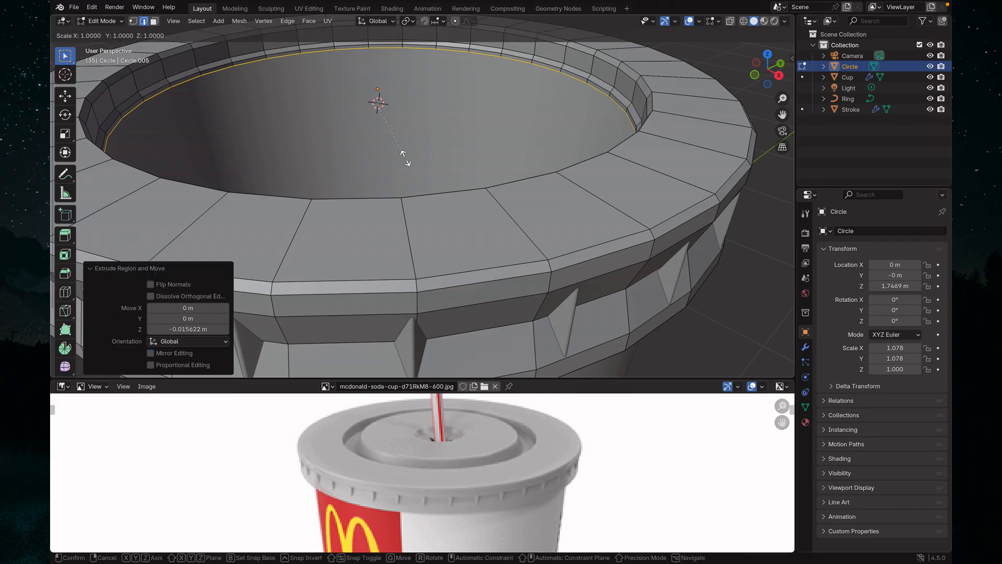
key("shift+z")
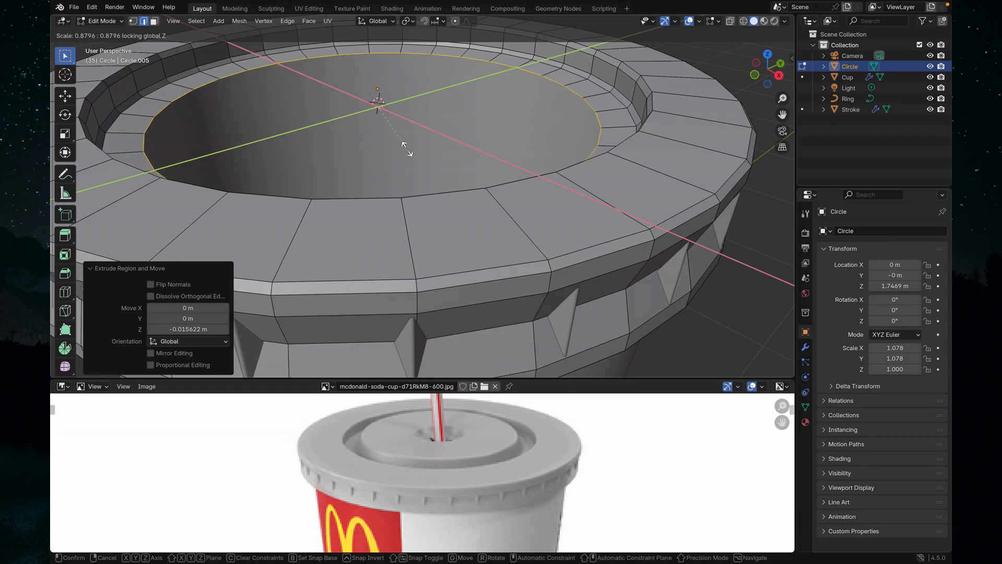
left_click(406, 149)
- Extrude the groove floor's inner edge loop up about 0.017 m along Z and scale it to about 0.984
middle_click_drag(407, 148, 394, 155)
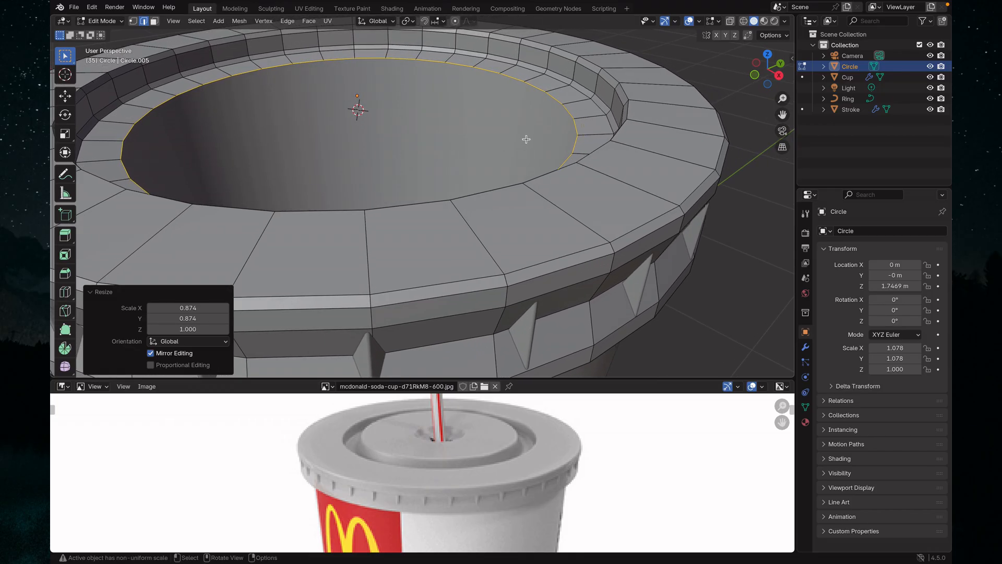
key("e")
key("z")
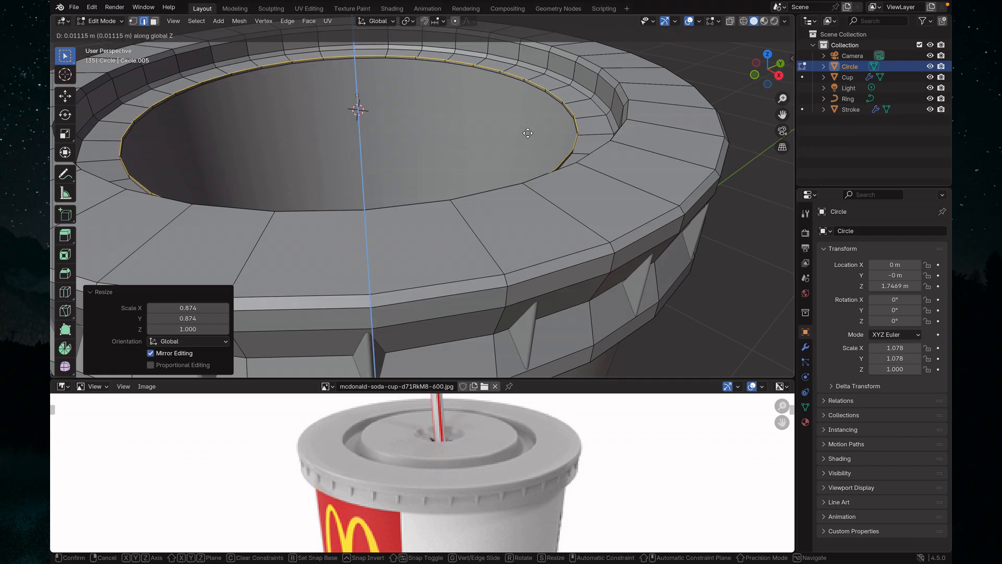
left_click(528, 132)
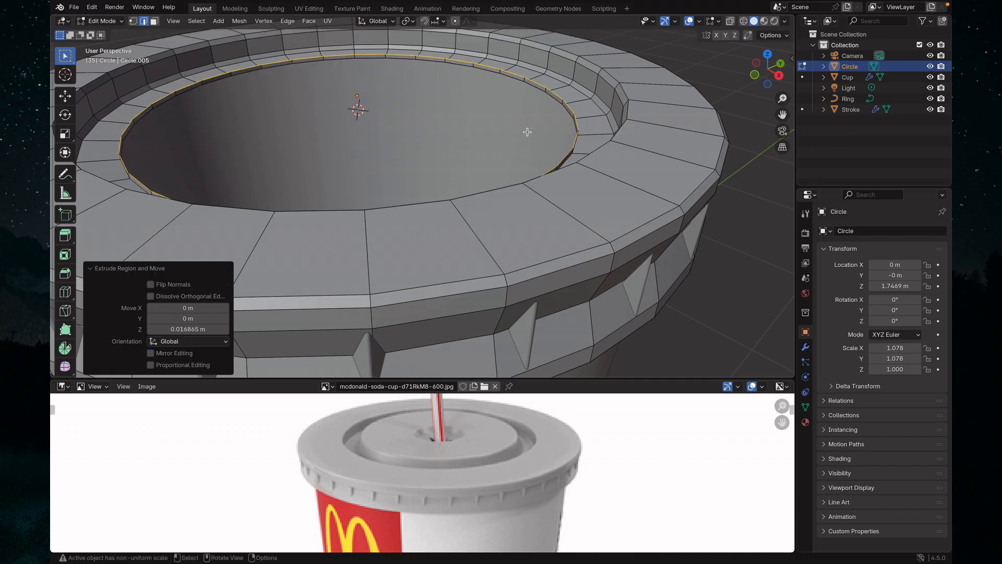
key("s")
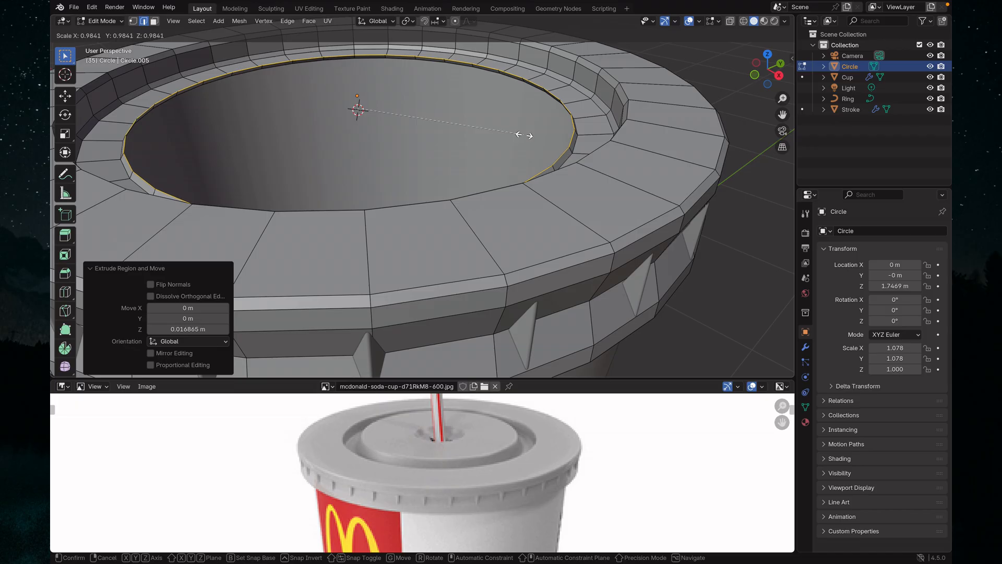
left_click(523, 135)
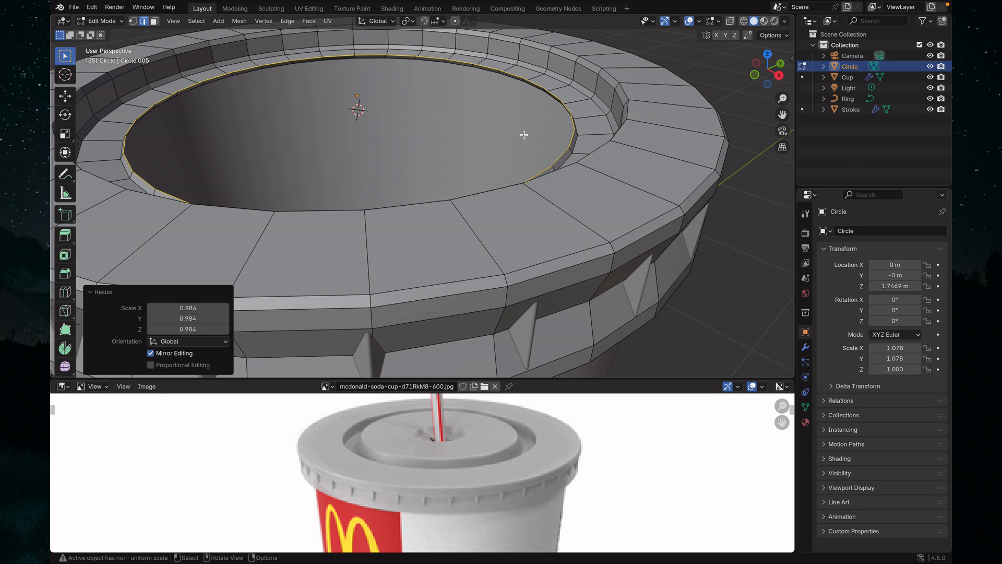
- Extrude the inner edge loop up about 0.108 m along Z to form the wall of the lid's raised center
key("grave")
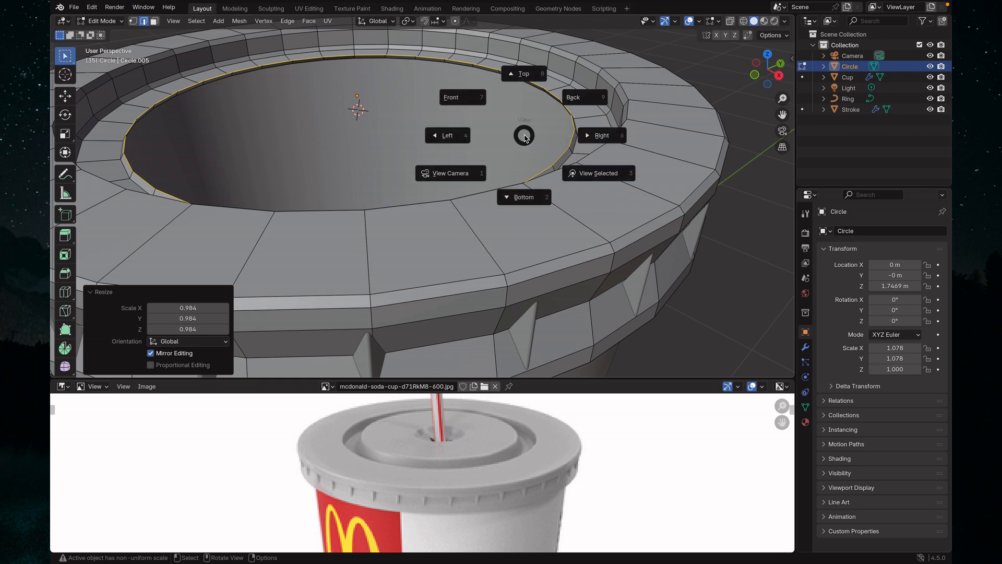
left_click(453, 137)
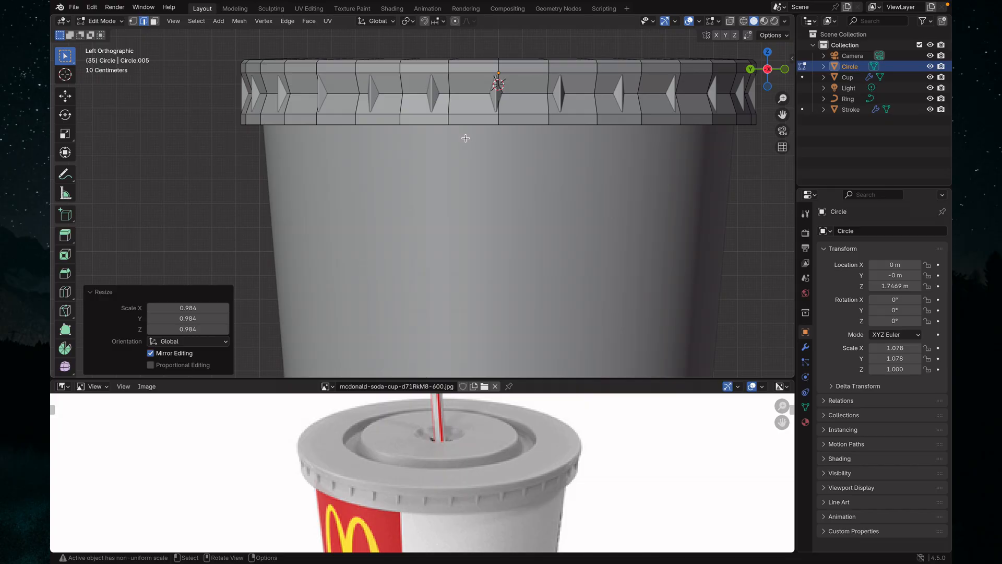
middle_click_drag(490, 141, 413, 214, "shift")
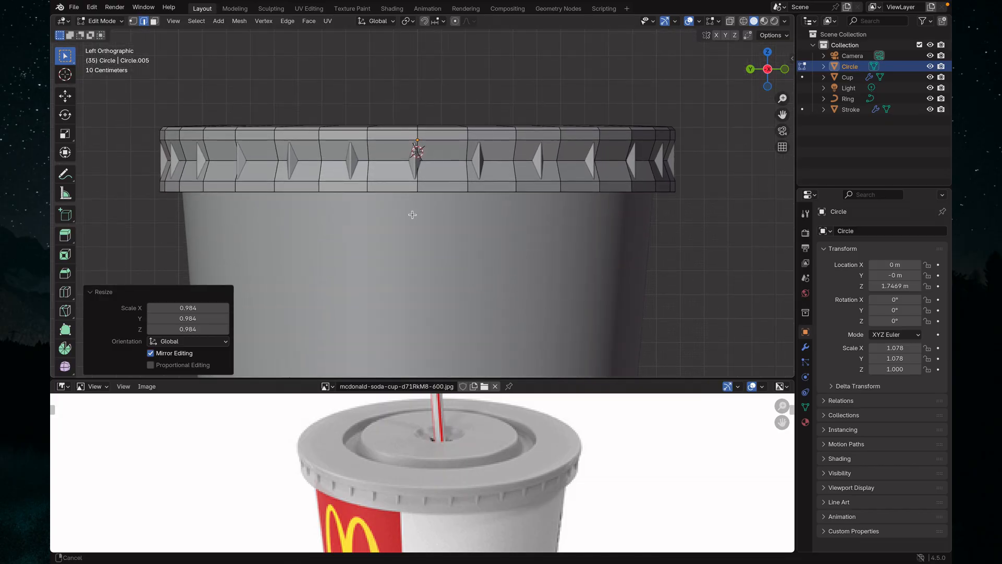
key("g")
key("z")
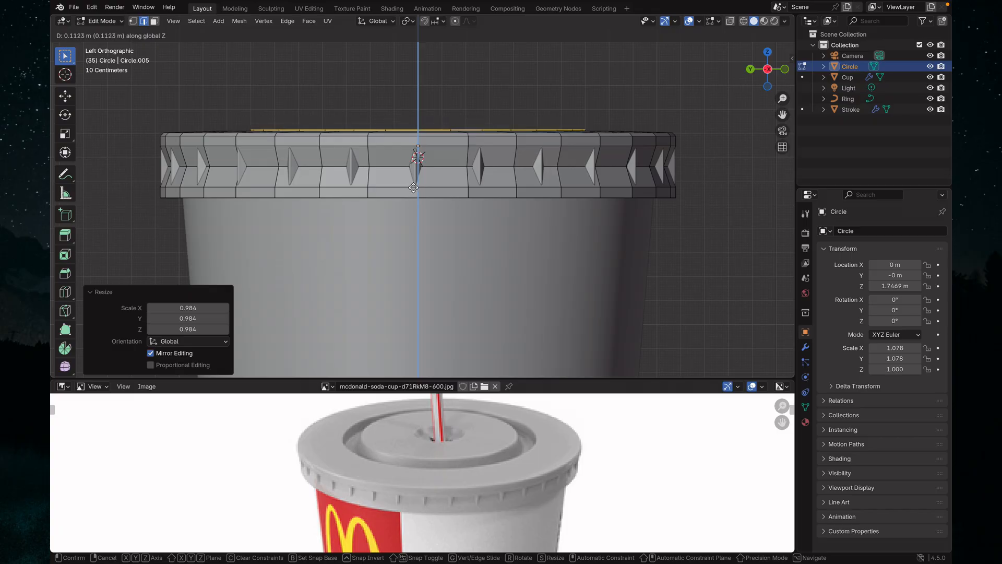
left_click(413, 187)
- Extrude the raised wall's top edge loop up about 0.014 m and scale it inward to about 0.976
middle_click_drag(459, 148, 440, 190)
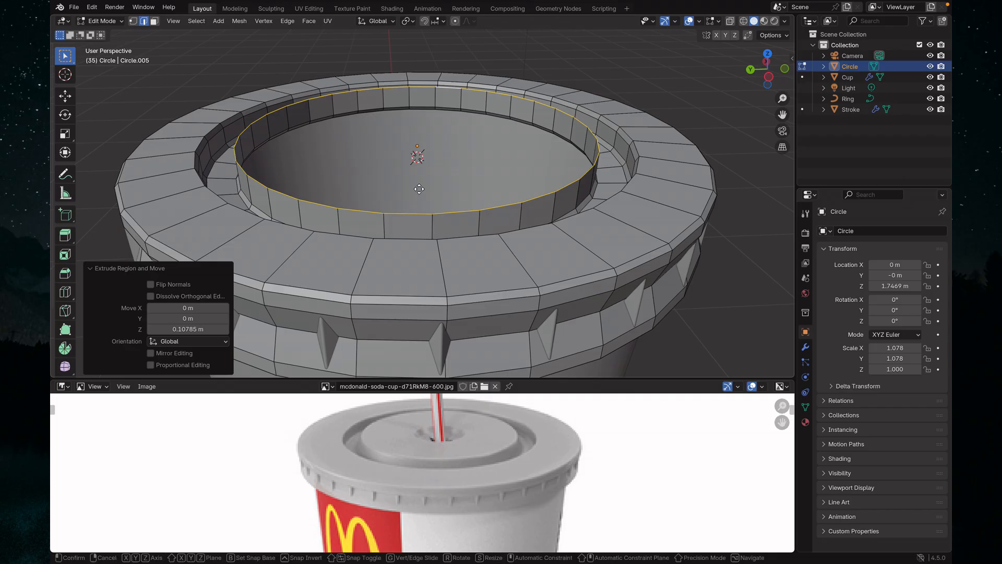
key("e")
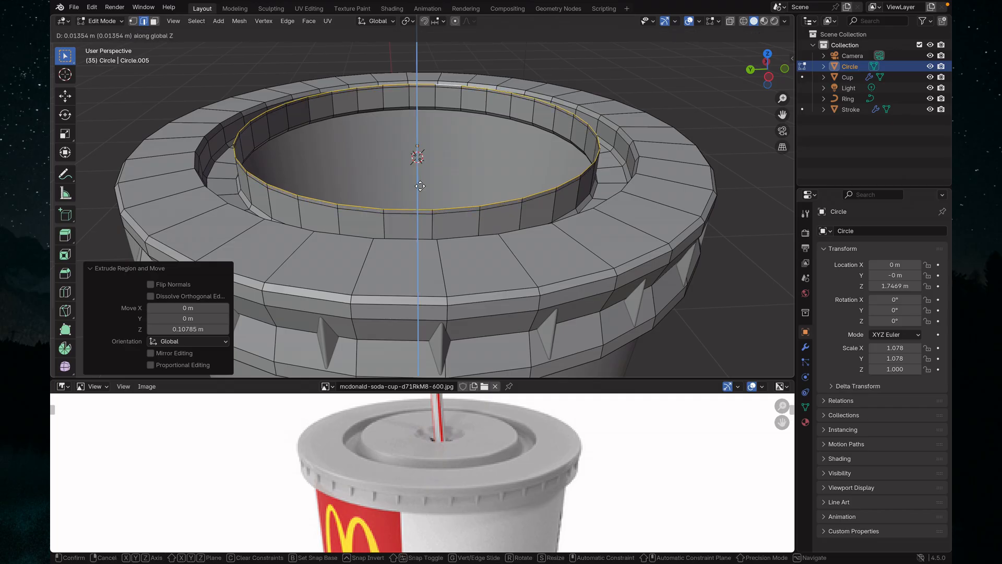
left_click(420, 186)
key("s")
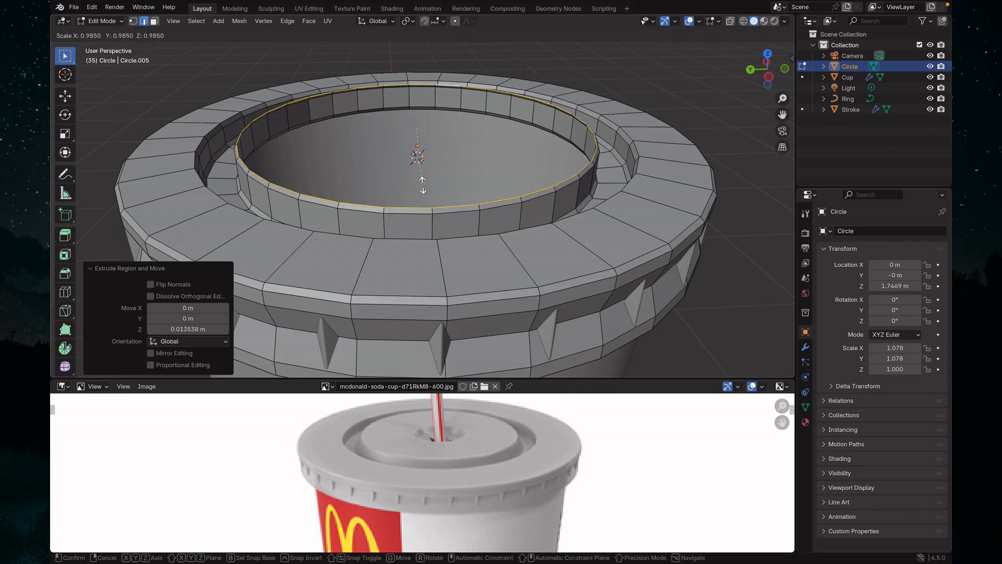
left_click(423, 184)
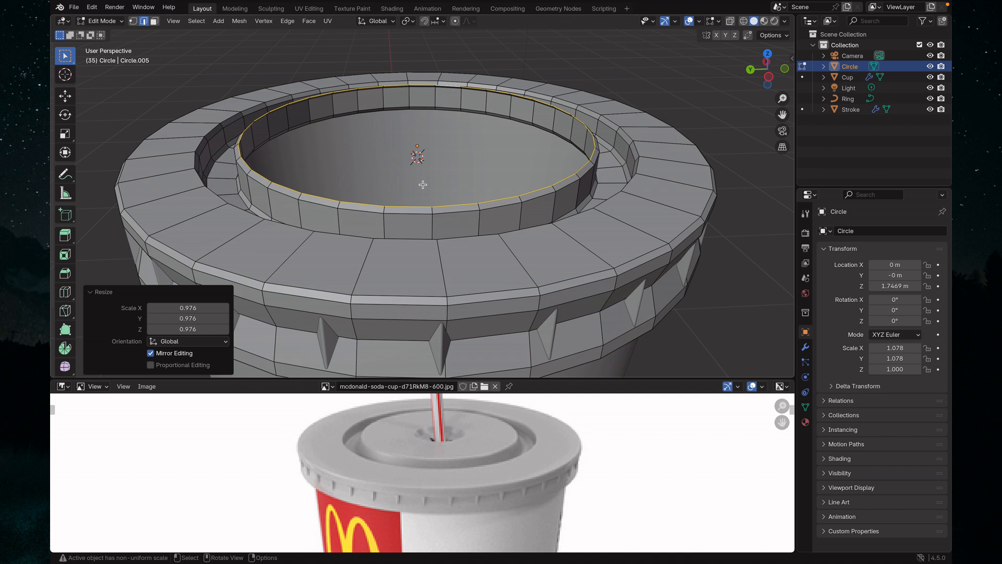
- Extrude the top loop up about 0.013 m and scale it to about 0.464 in X and Y, forming the raised center's top surface
key("g")
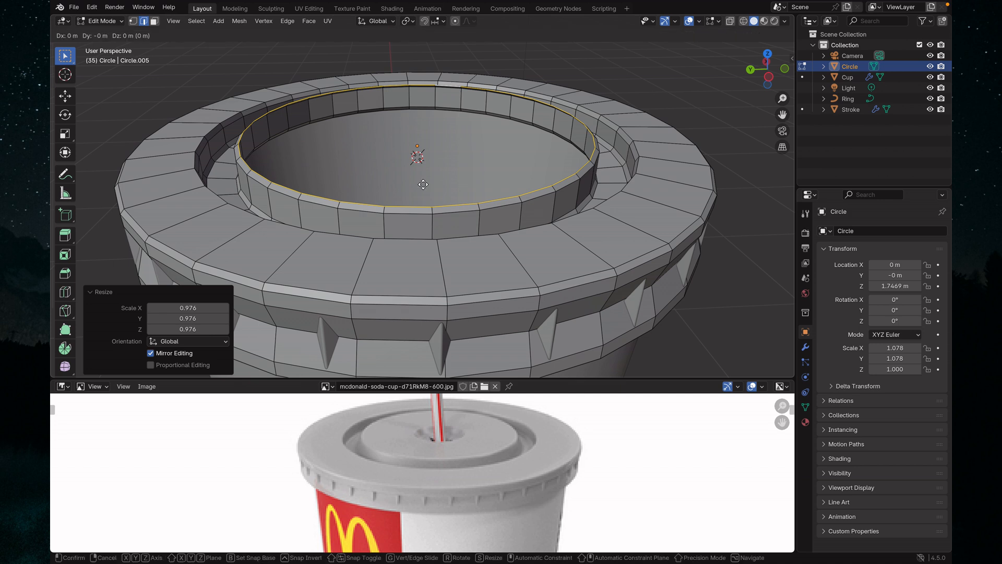
key("z")
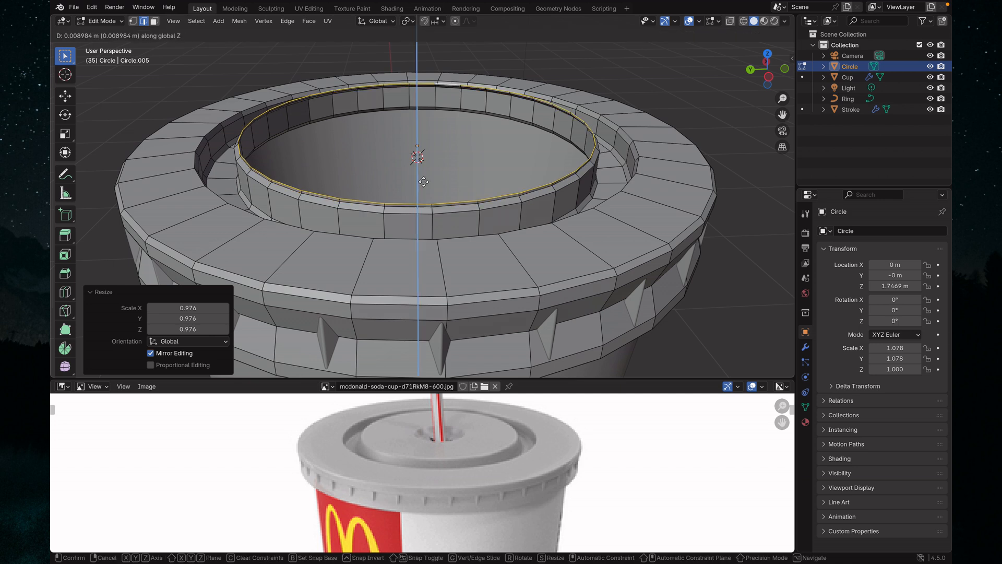
left_click(423, 181)
key("s")
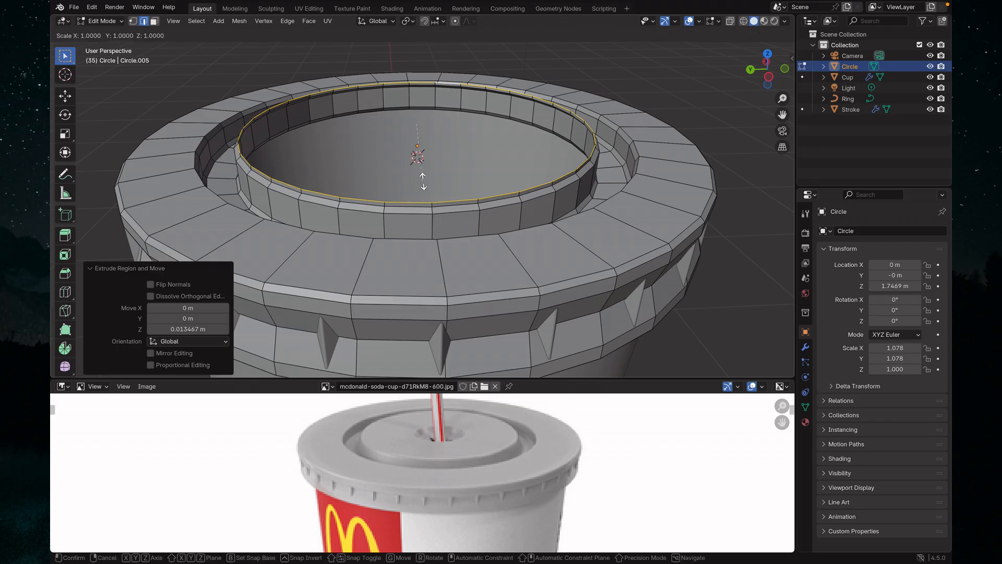
key("shift+z")
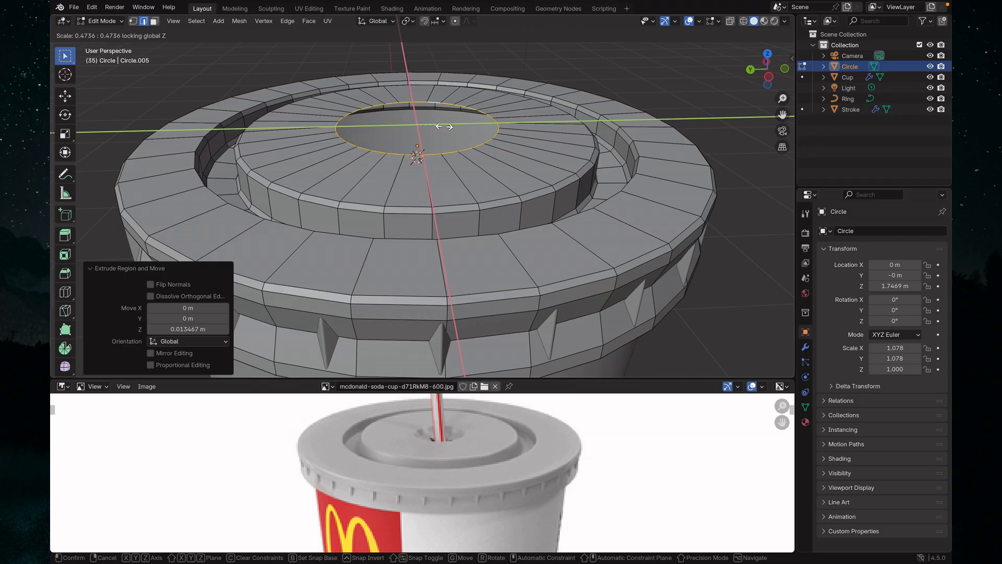
left_click(443, 127)
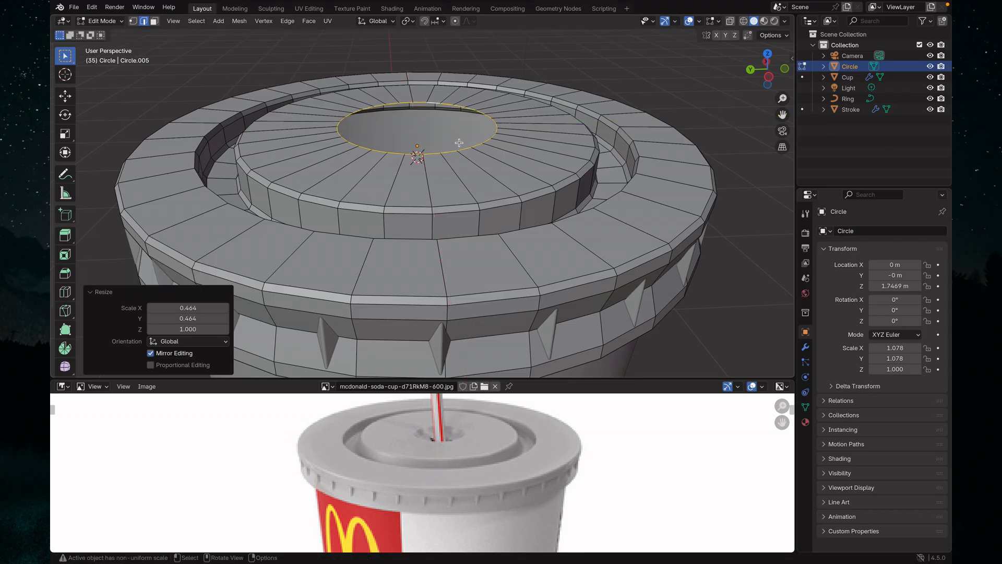
- Extrude the top surface's inner edge loop down about 0.025 m and scale it to about 0.897 in X and Y
scroll(458, 143, "up", 1)
middle_click_drag(459, 143, 447, 198, "shift")
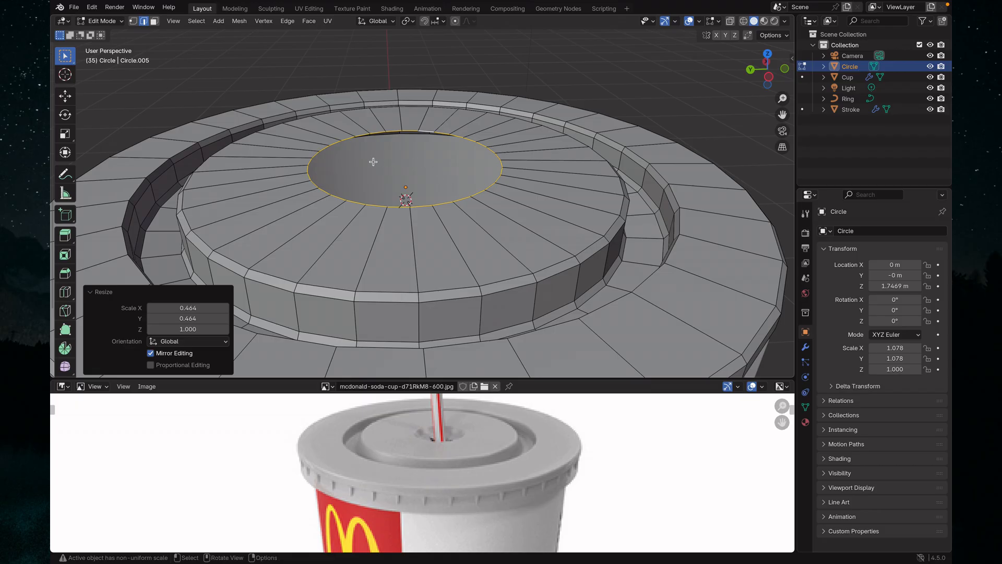
key("g")
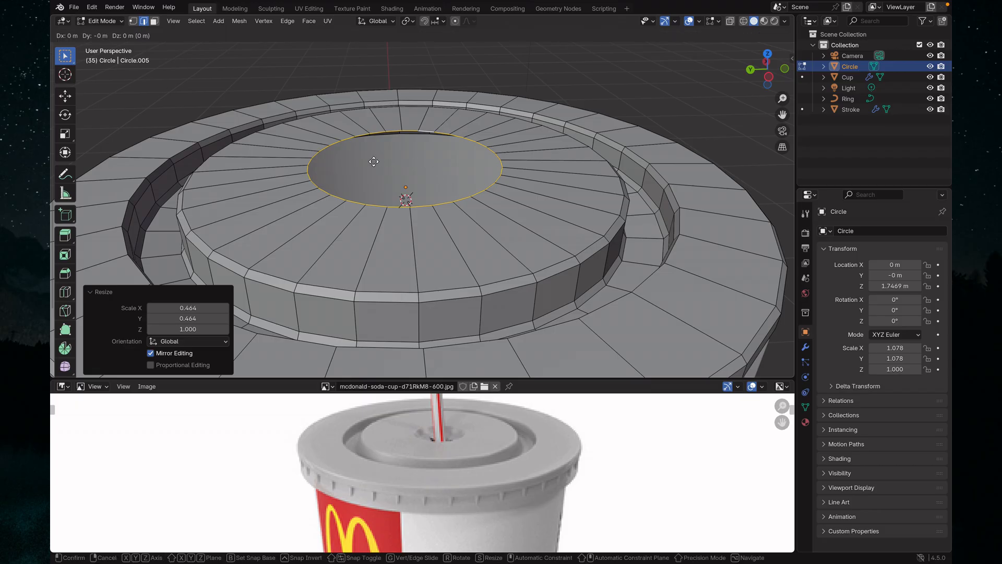
key("z")
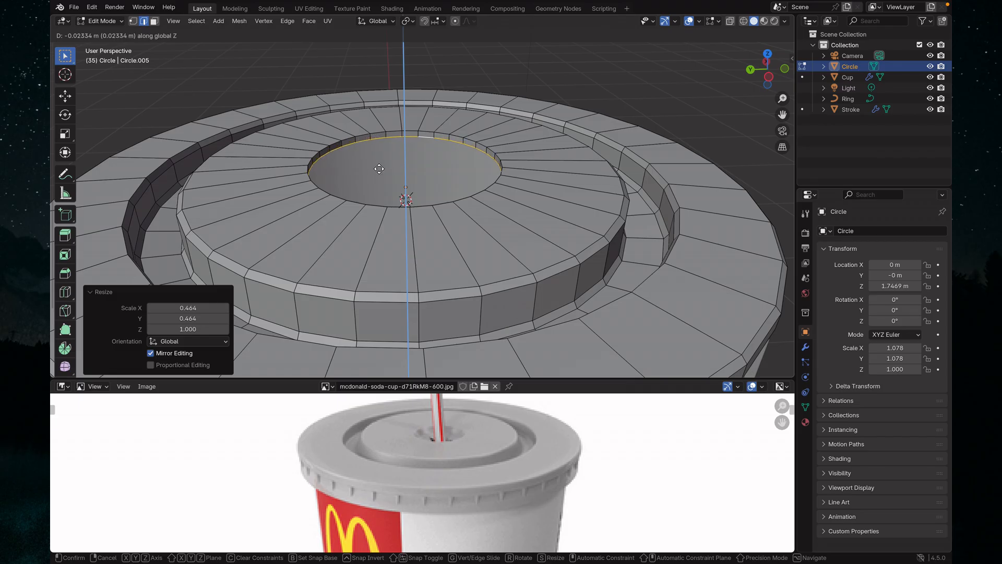
left_click(379, 168)
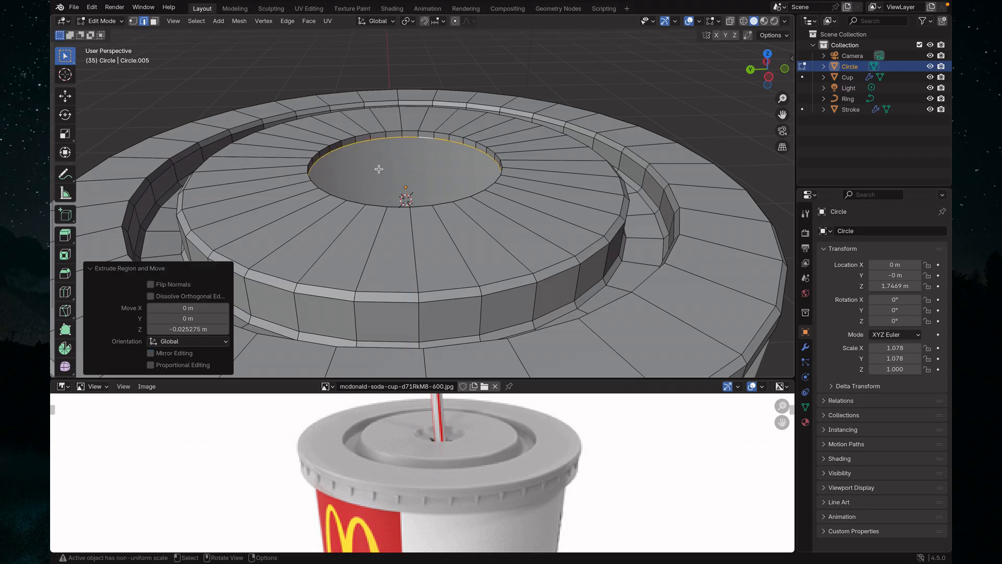
key("s")
key("shift+z")
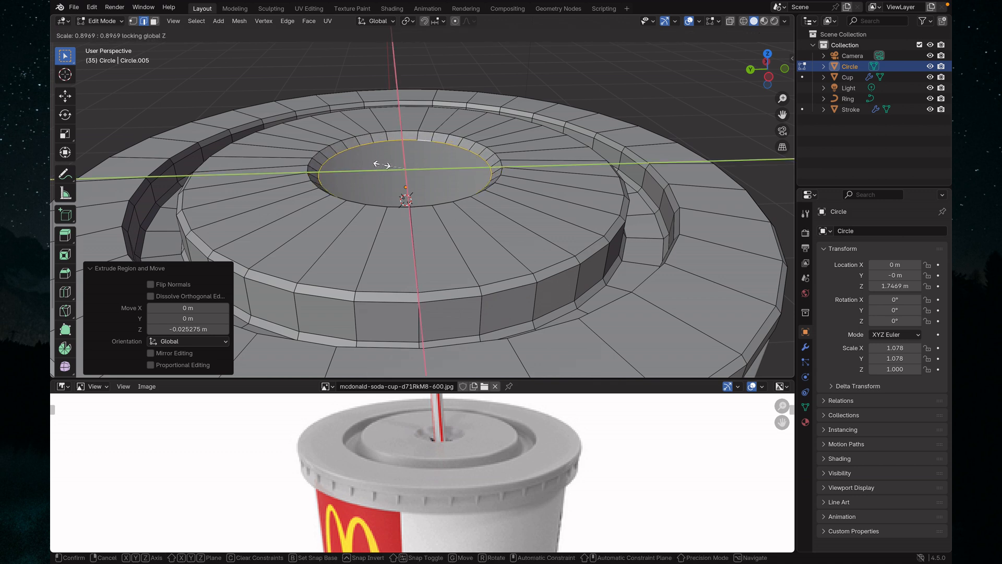
left_click(382, 164)
- Extrude the central loop down about 0.026 m and scale it to about 0.286, leaving a small straw hole
key("g")
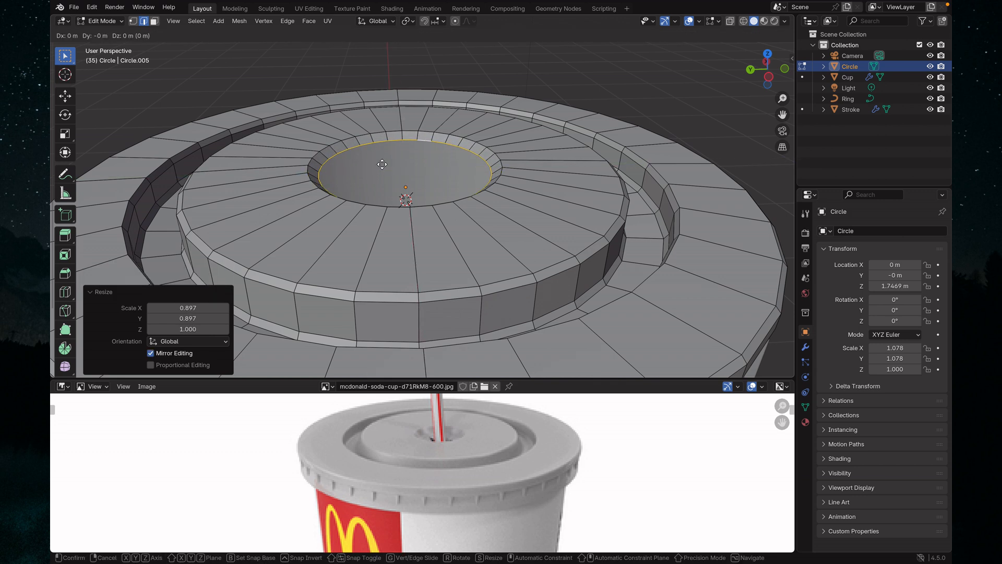
key("z")
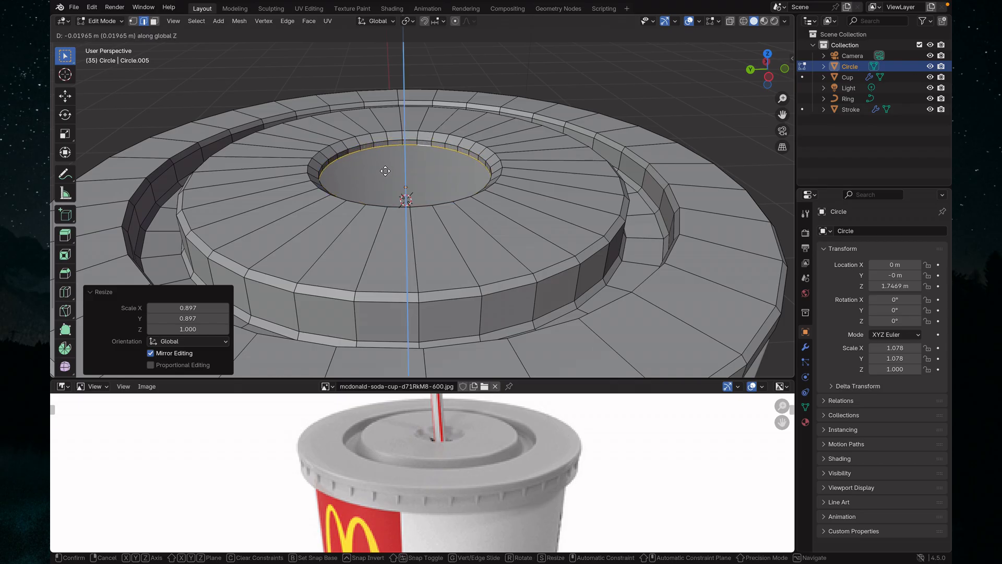
left_click(386, 171)
key("s")
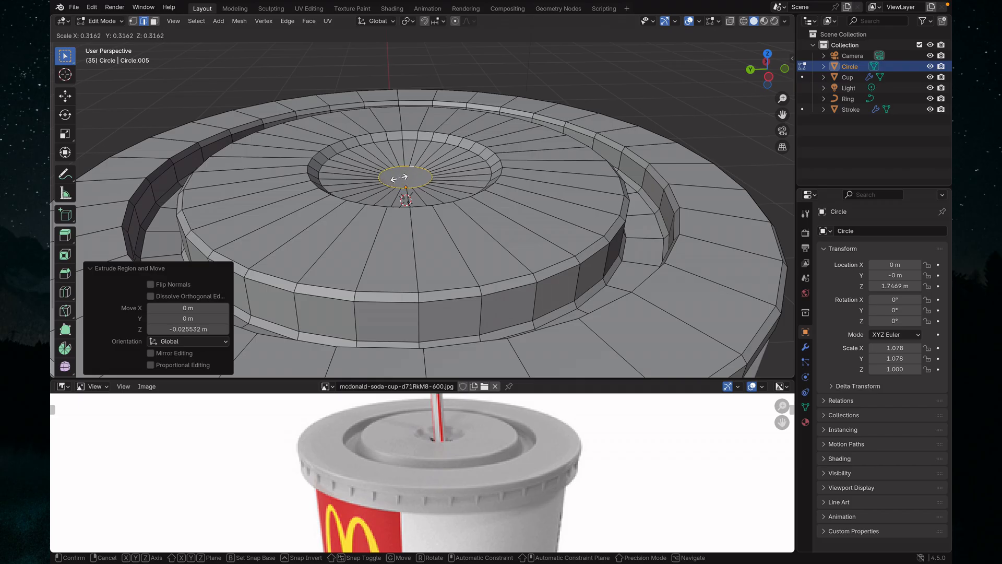
left_click(399, 177)
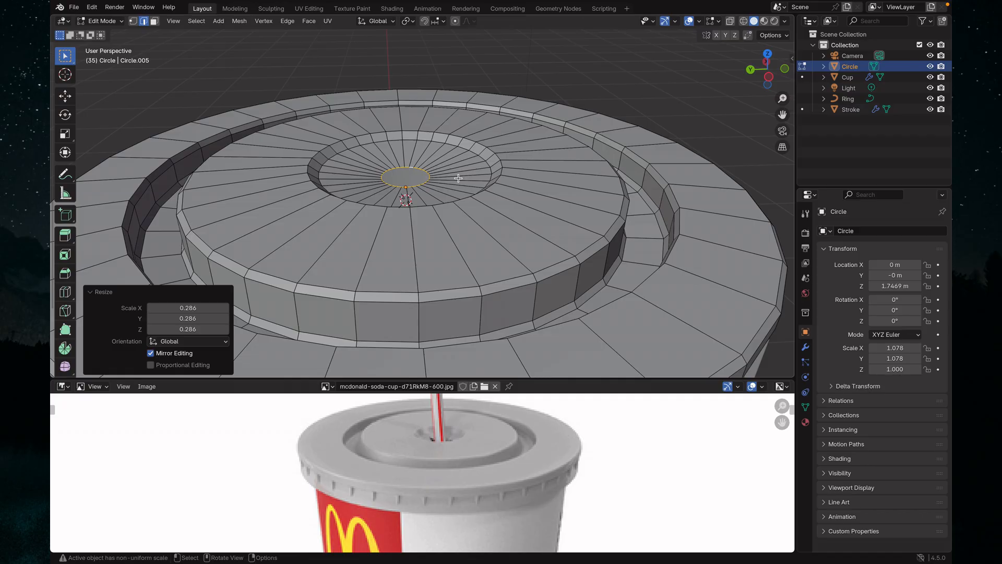
- Deselect the straw hole's edge loop and examine the hole and the whole lid's shape on the cup
middle_click_drag(458, 178, 447, 245)
scroll(445, 246, "up", 3)
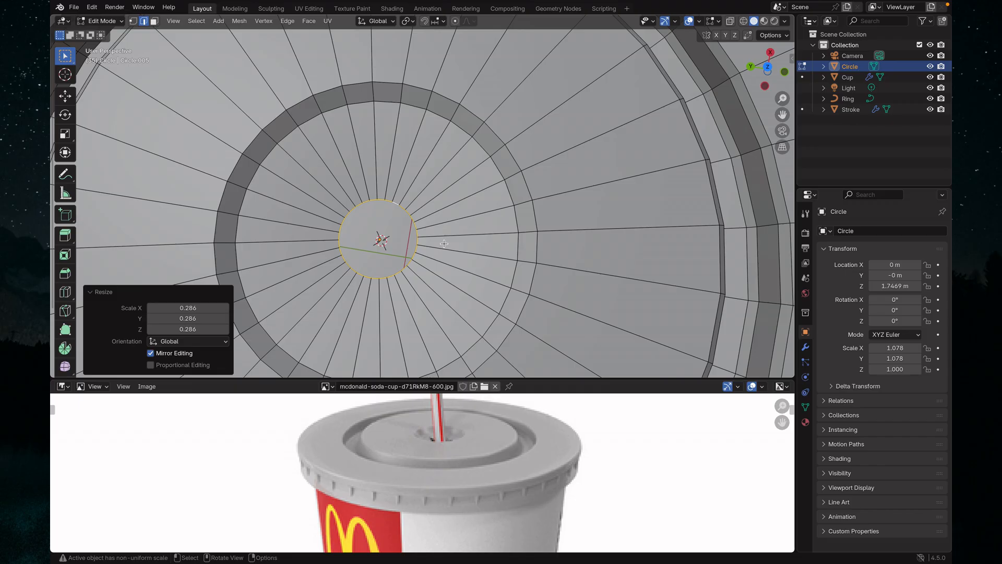
middle_click_drag(444, 244, 396, 240)
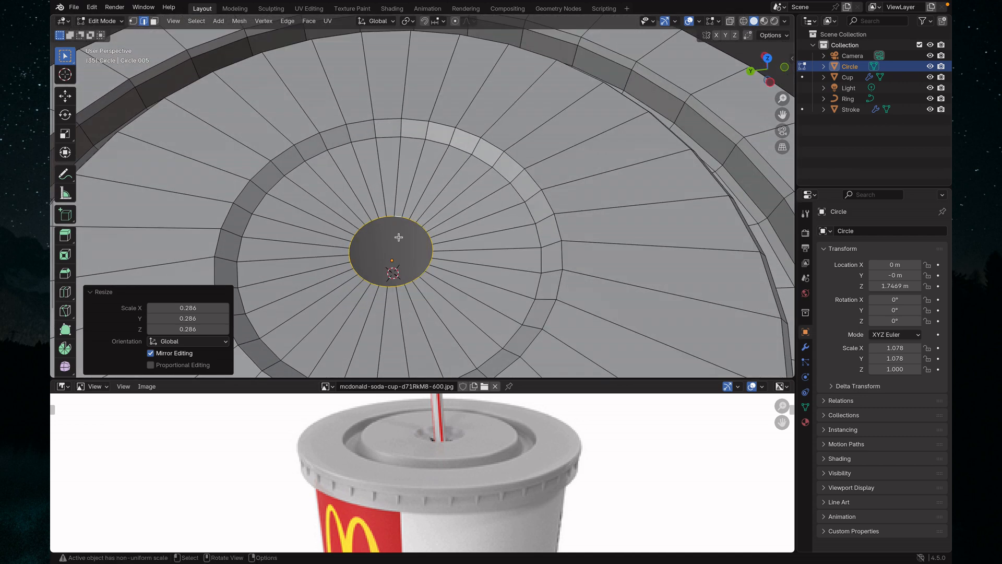
left_click(394, 240)
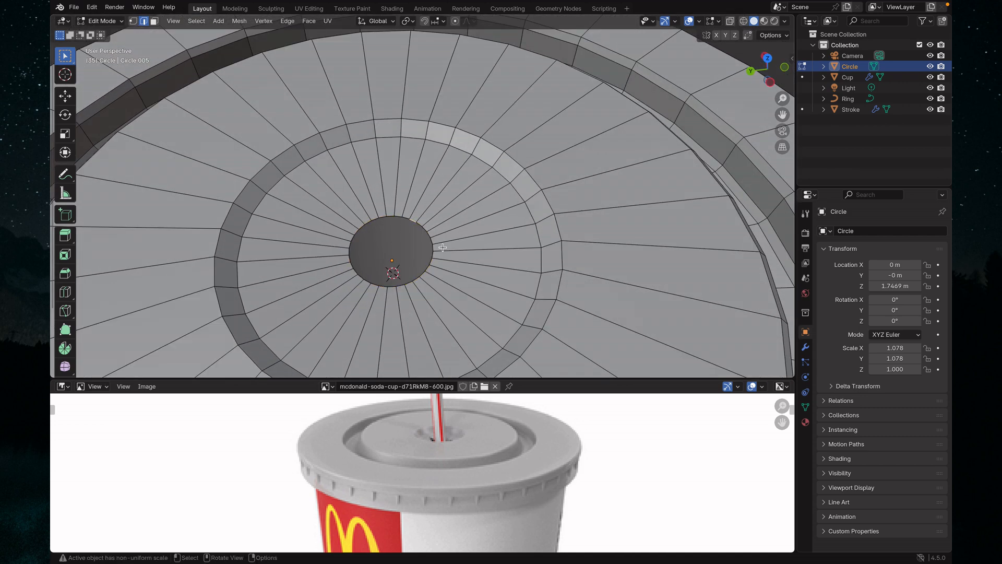
scroll(441, 247, "down", 4)
scroll(437, 248, "down", 3)
middle_click_drag(437, 248, 435, 219)
scroll(435, 219, "down", 4)
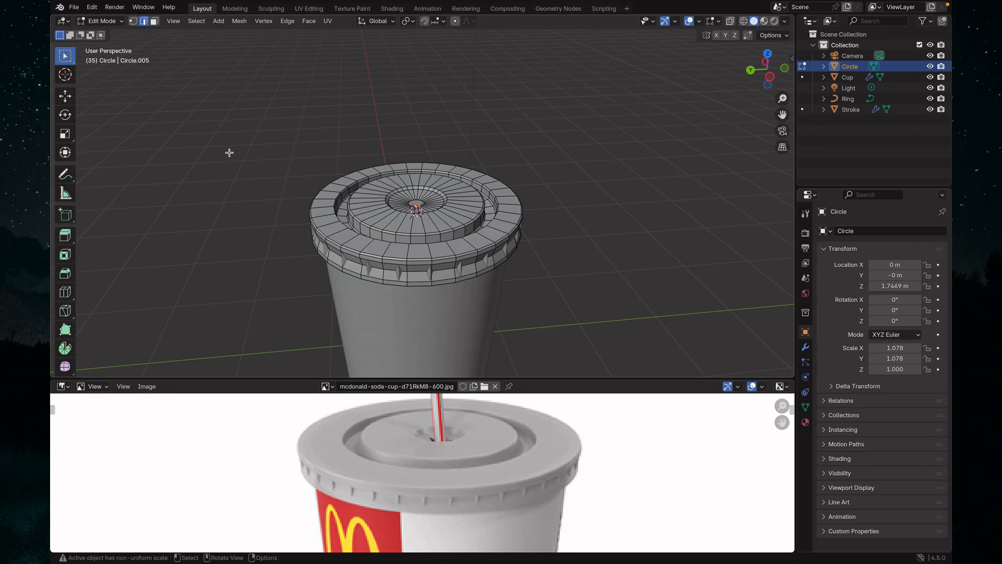
- Return to Object Mode, save the file and inspect the hard edges of the lid's groove and raised center
key("Tab")
left_click(223, 191)
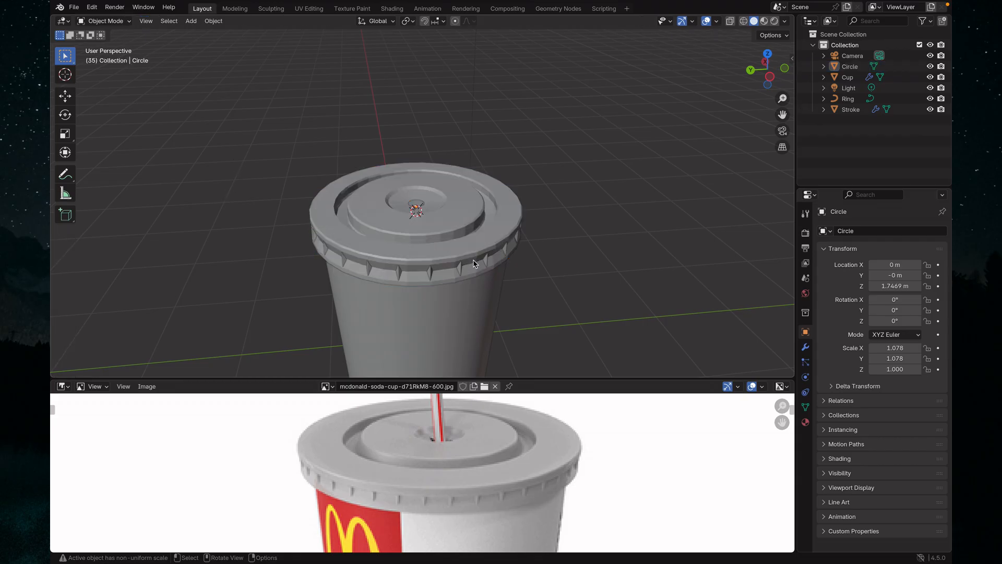
scroll(485, 253, "up", 3)
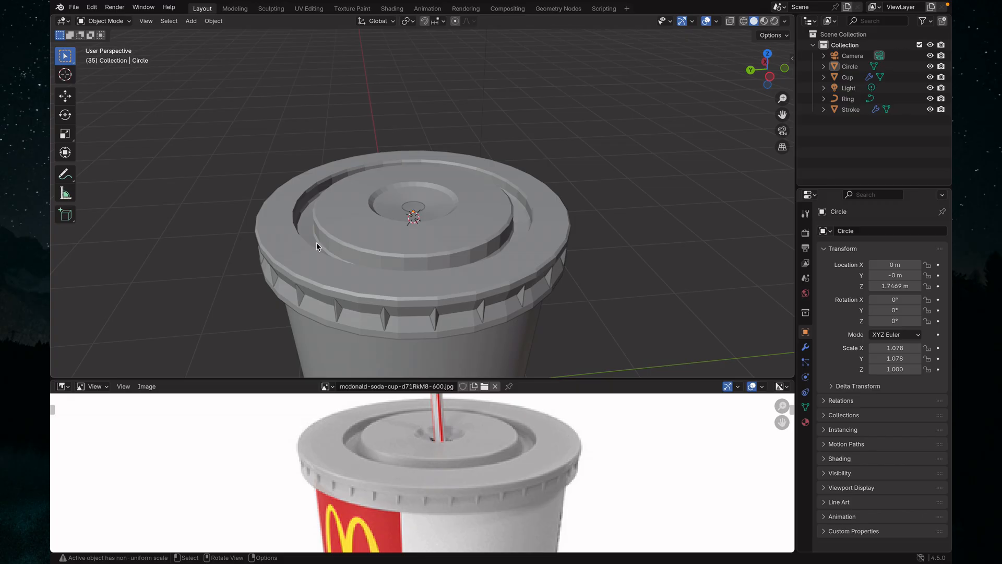
middle_click_drag(456, 258, 474, 231)
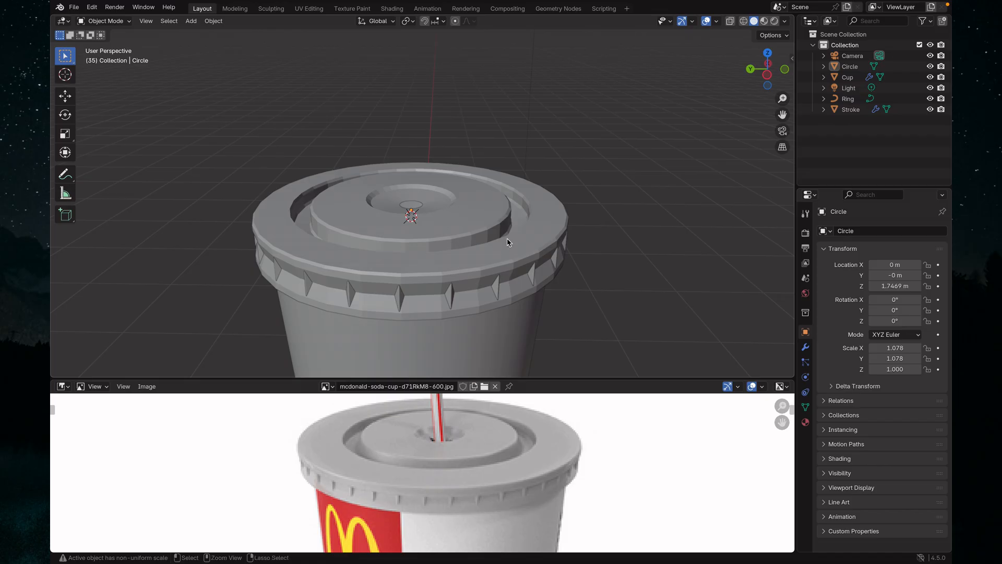
key("ctrl+s")
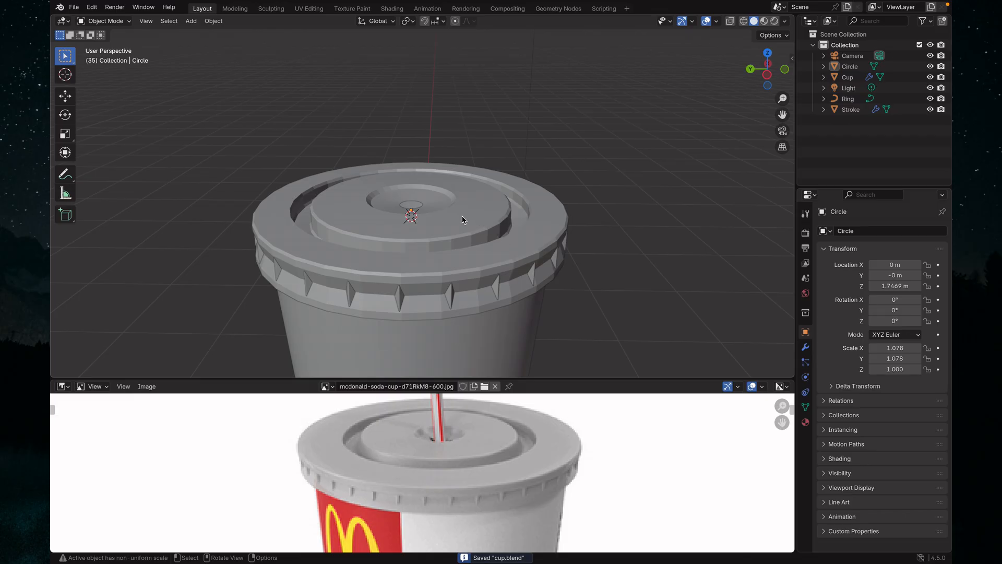
scroll(450, 209, "up", 3)
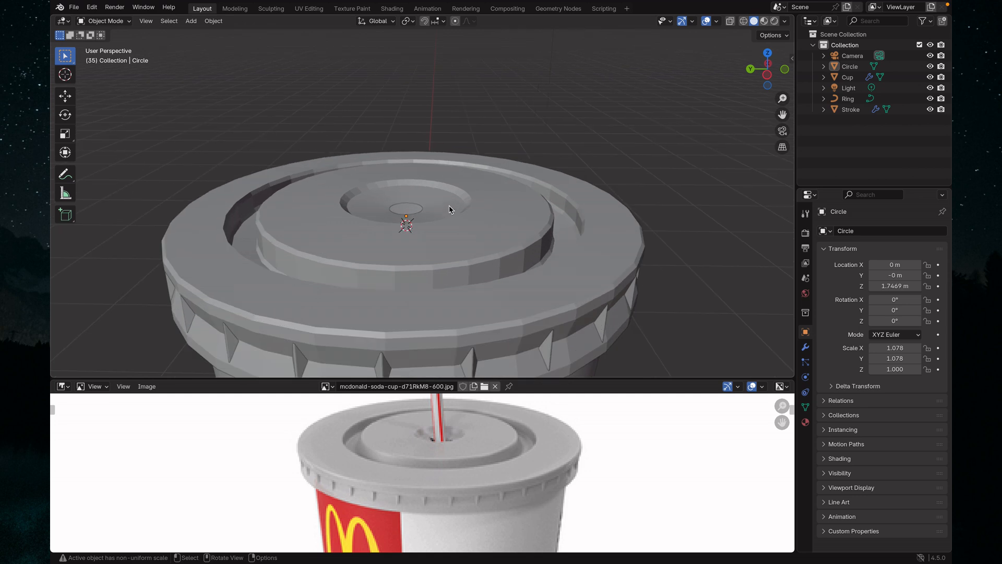
scroll(449, 206, "down", 1)
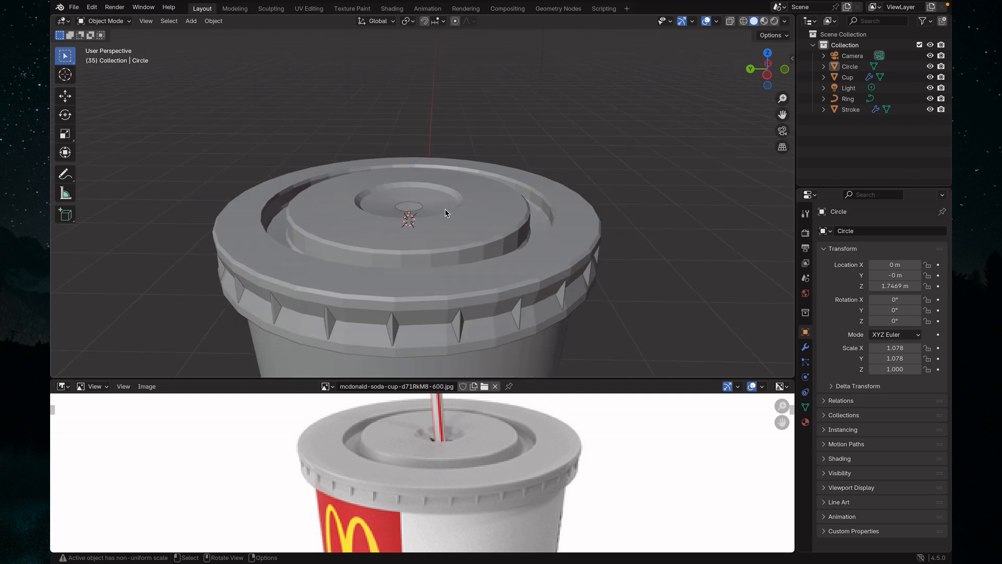
middle_click_drag(497, 235, 425, 244)
scroll(456, 239, "up", 2)
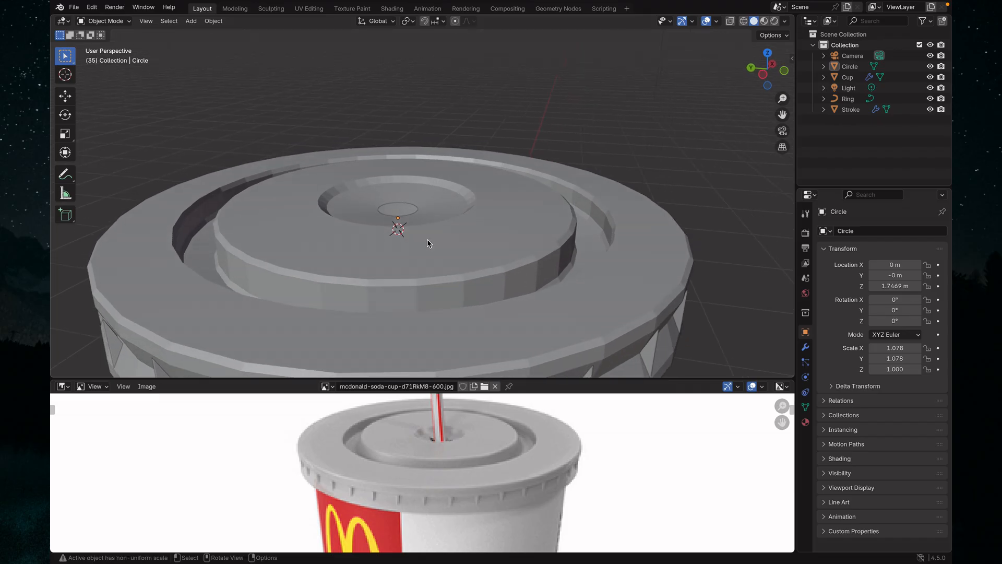
scroll(364, 236, "up", 2)
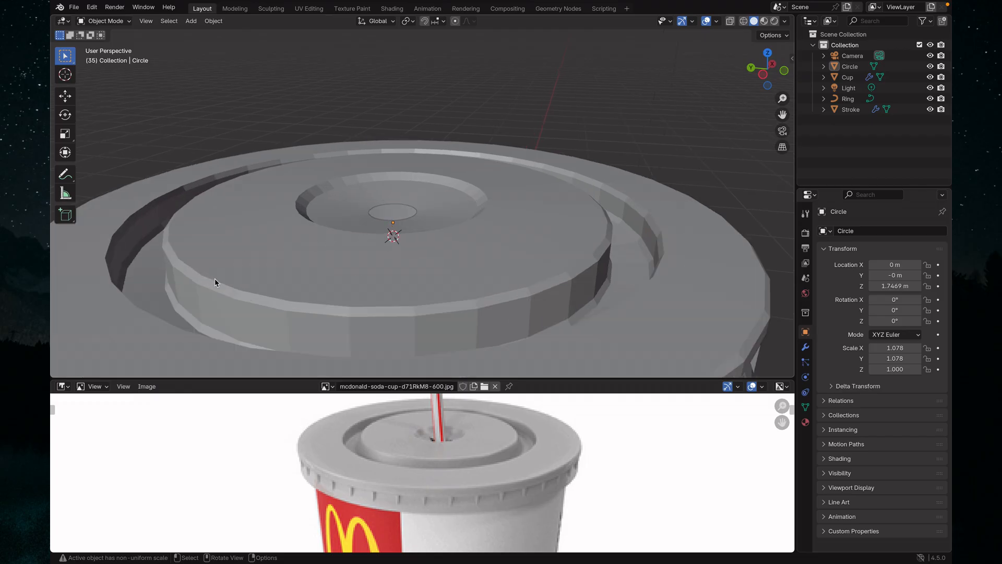
scroll(216, 282, "down", 2)
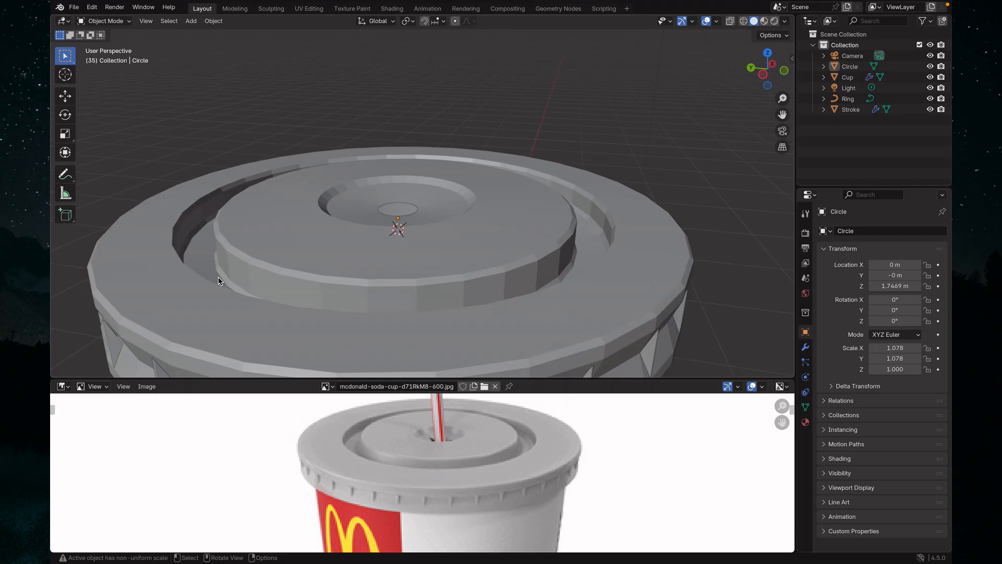
- Bevel the two edge loops around the raised center's top rim by about 0.0085 m with 4 segments
key("Tab")
scroll(344, 267, "up", 1)
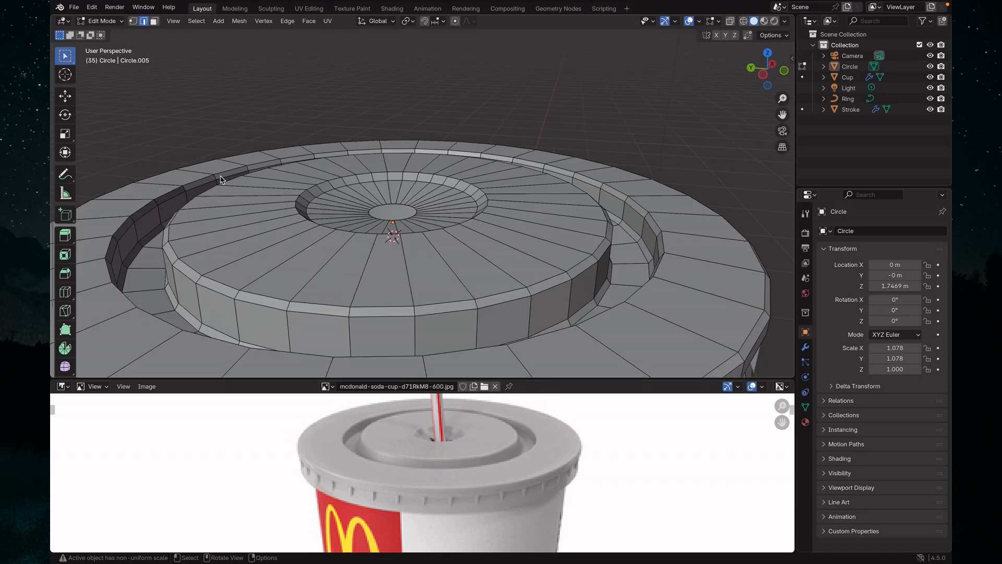
left_click(267, 303)
key("q")
left_click(265, 308)
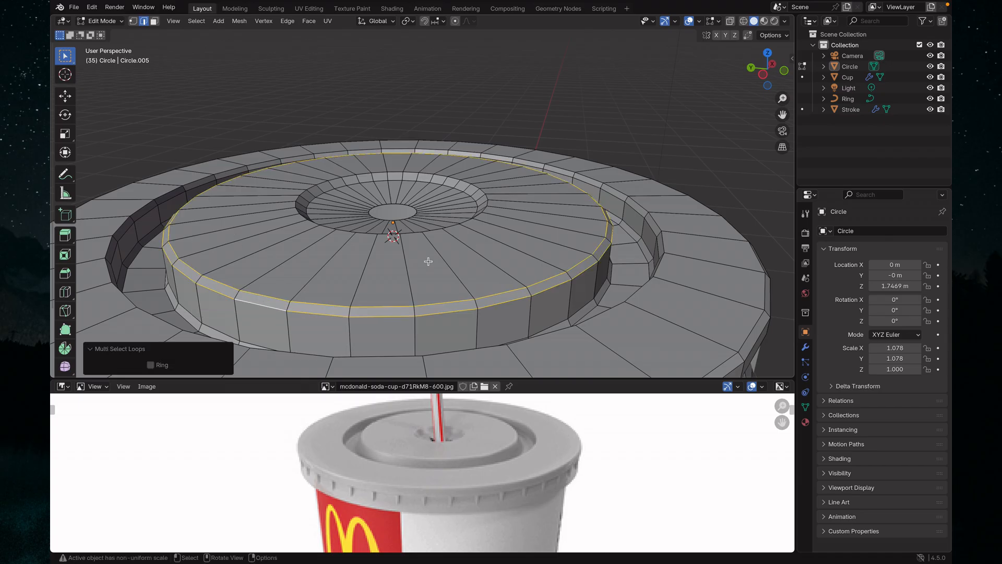
left_click(65, 273)
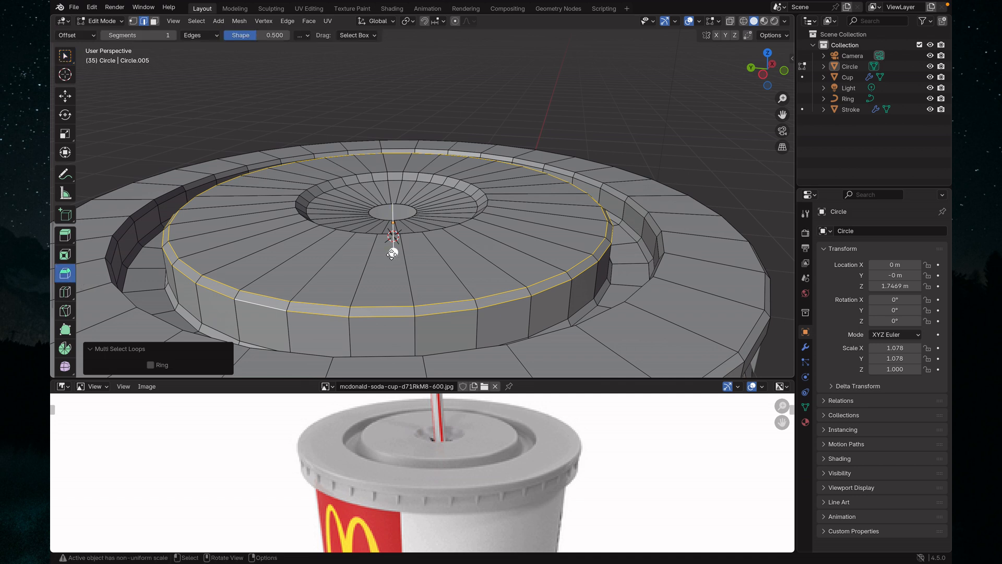
left_click_drag(392, 255, 391, 258)
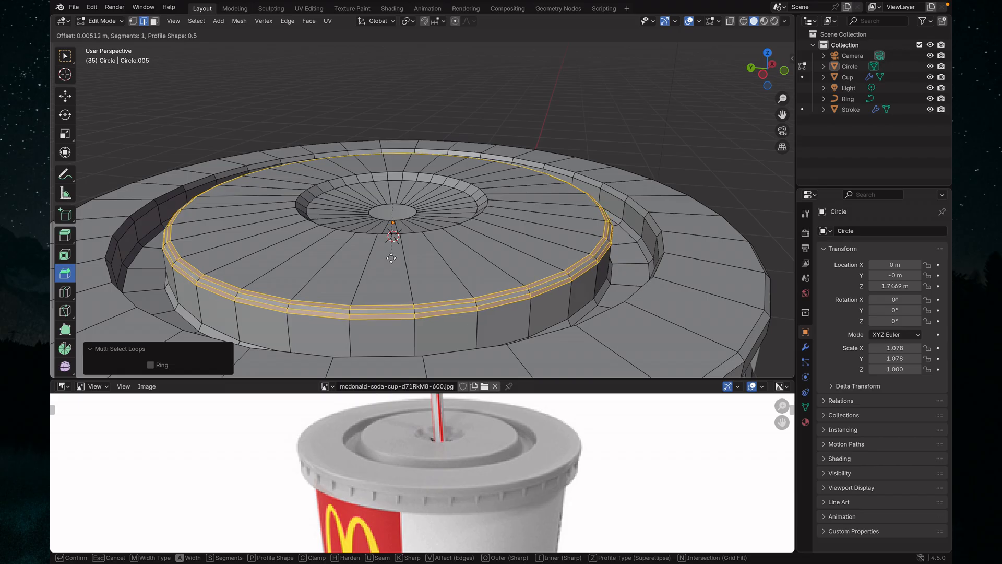
left_click_drag(391, 258, 391, 258)
scroll(391, 259, "up", 3)
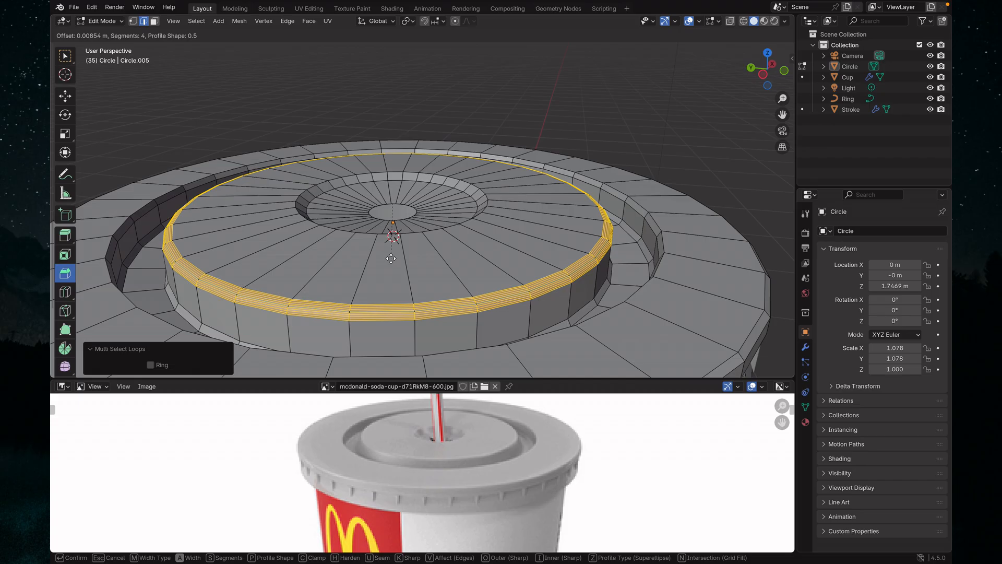
left_click_drag(391, 259, 392, 256)
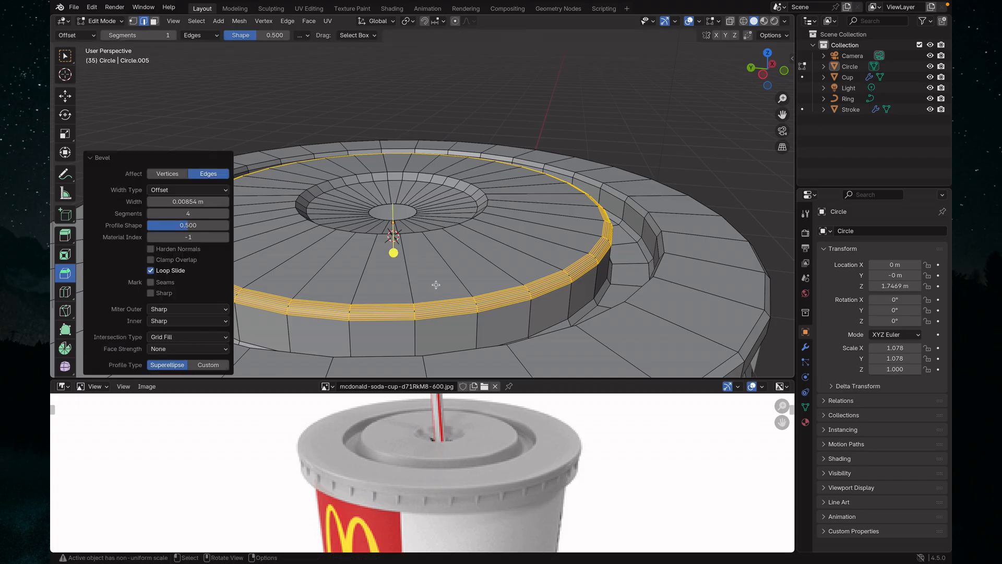
left_click(380, 273)
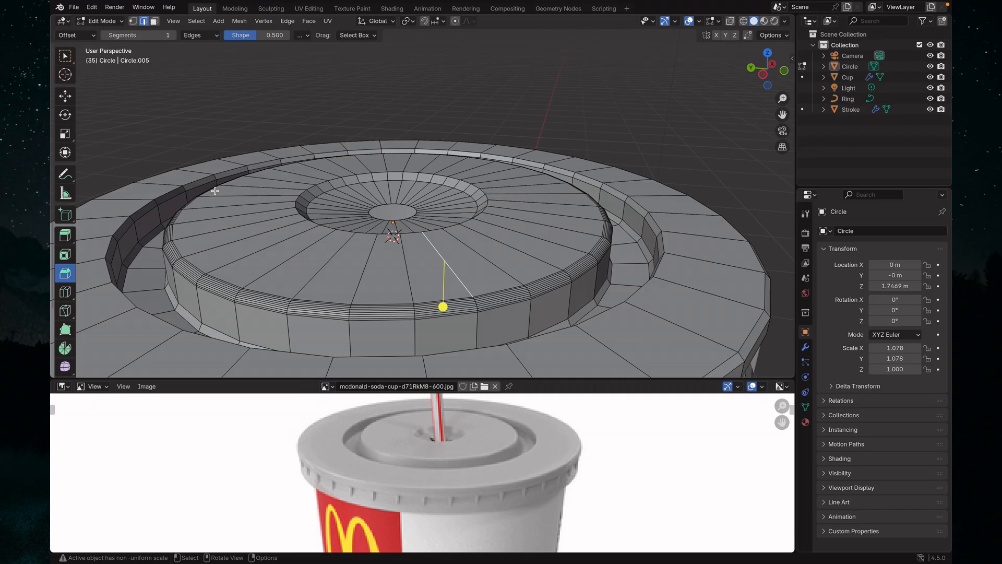
key("Tab")
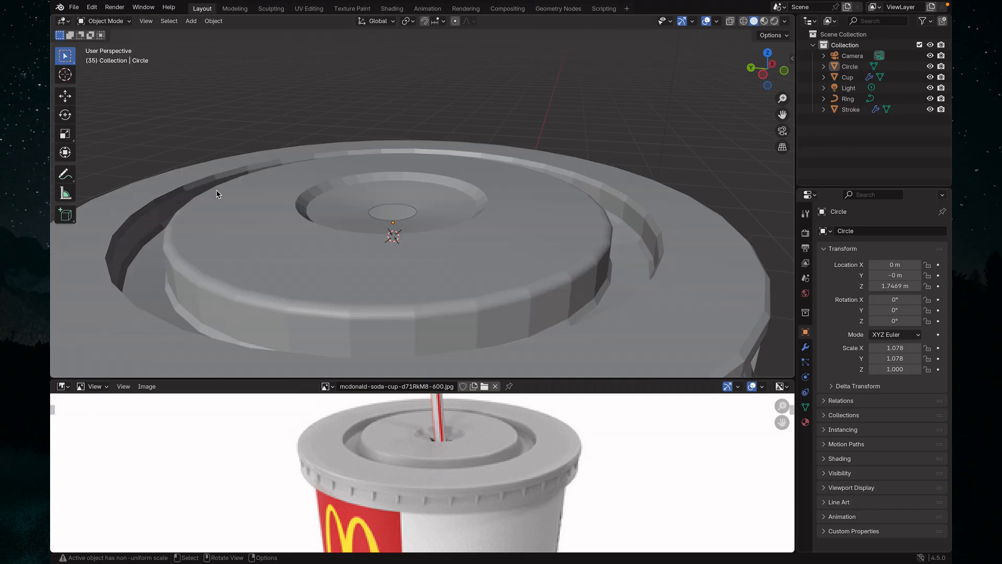
key("Tab")
key("Tab")
- Bevel the two edge loops at the base of the raised center's side wall by about 0.0131 m with 9 segments
middle_click_drag(303, 285, 329, 237)
key("Tab")
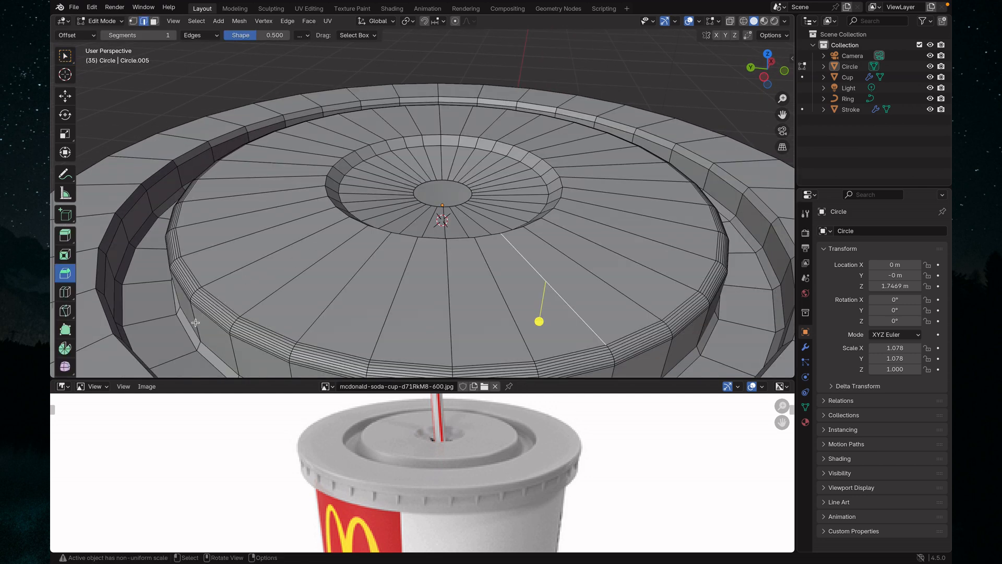
middle_click_drag(230, 323, 277, 293, "shift")
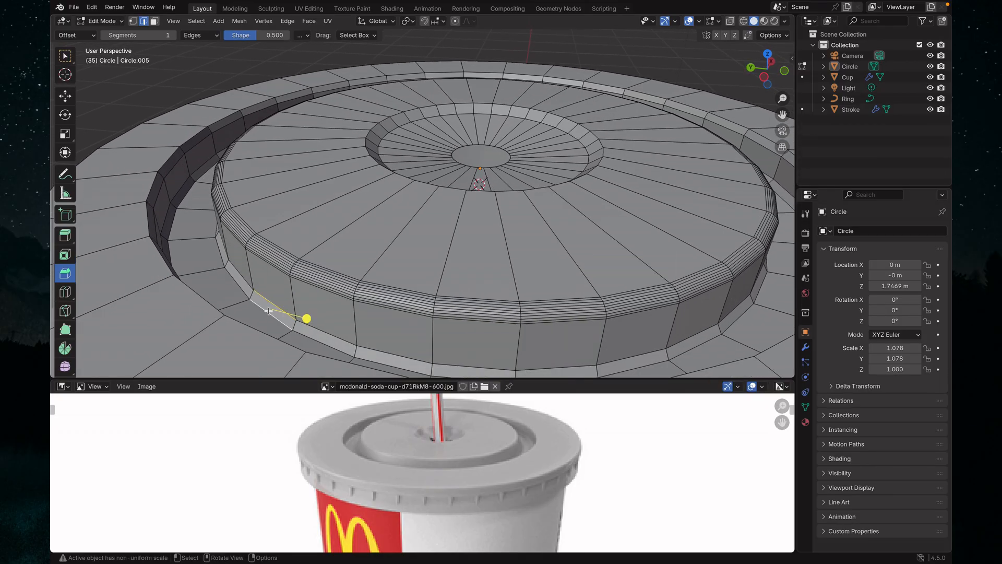
key("q")
left_click(268, 311)
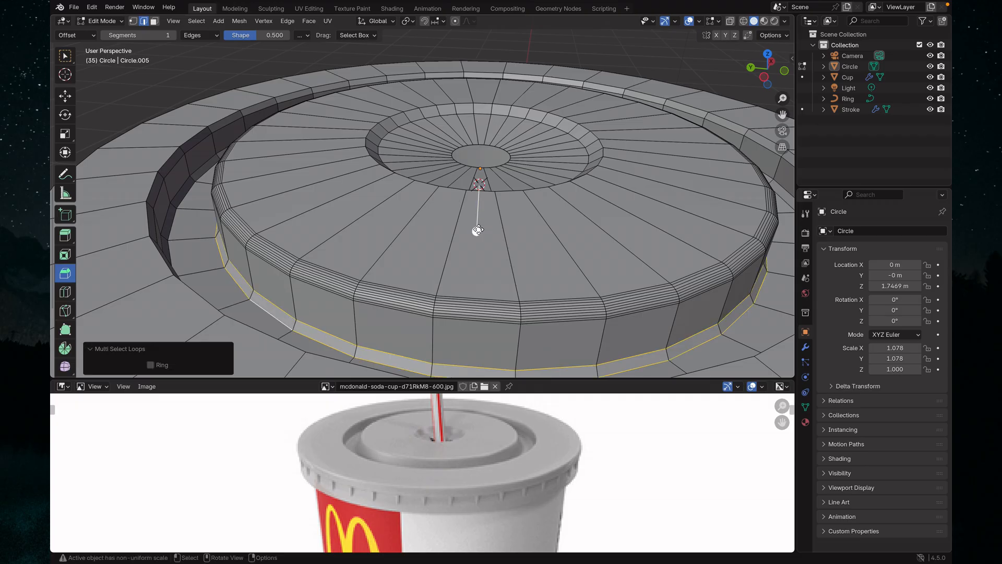
left_click_drag(478, 230, 478, 231)
scroll(478, 231, "up", 2)
scroll(478, 231, "up", 5)
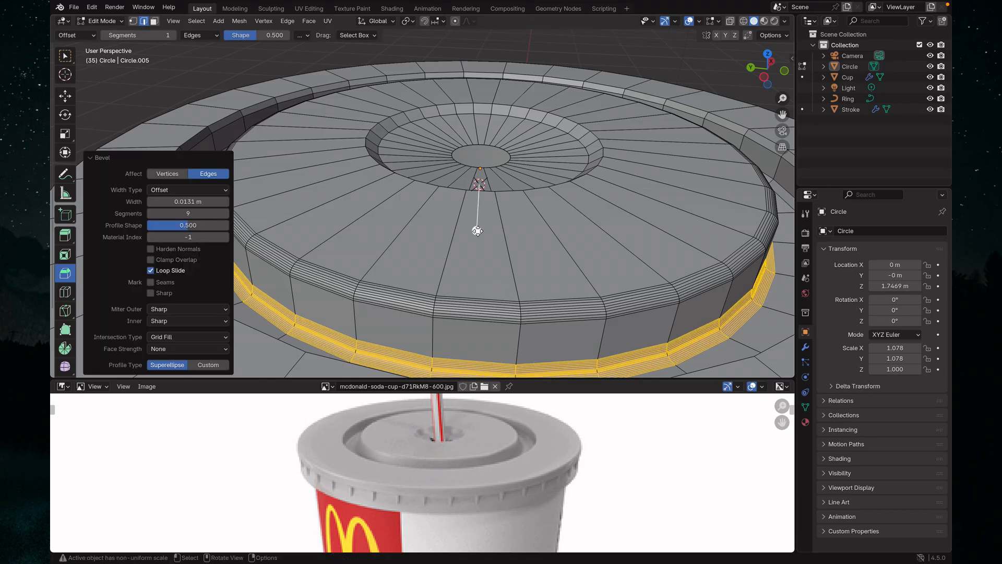
left_click(432, 231)
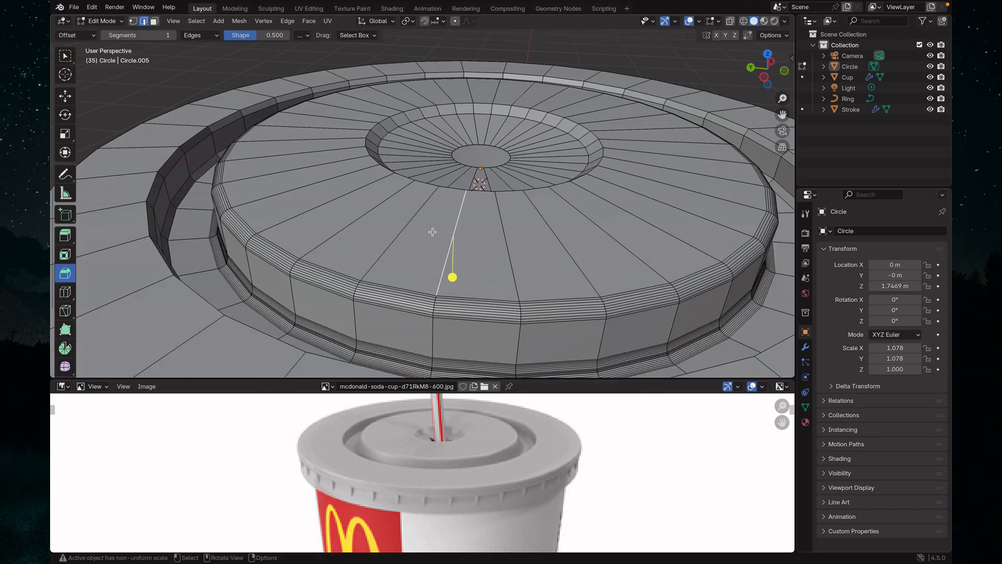
left_click(317, 198)
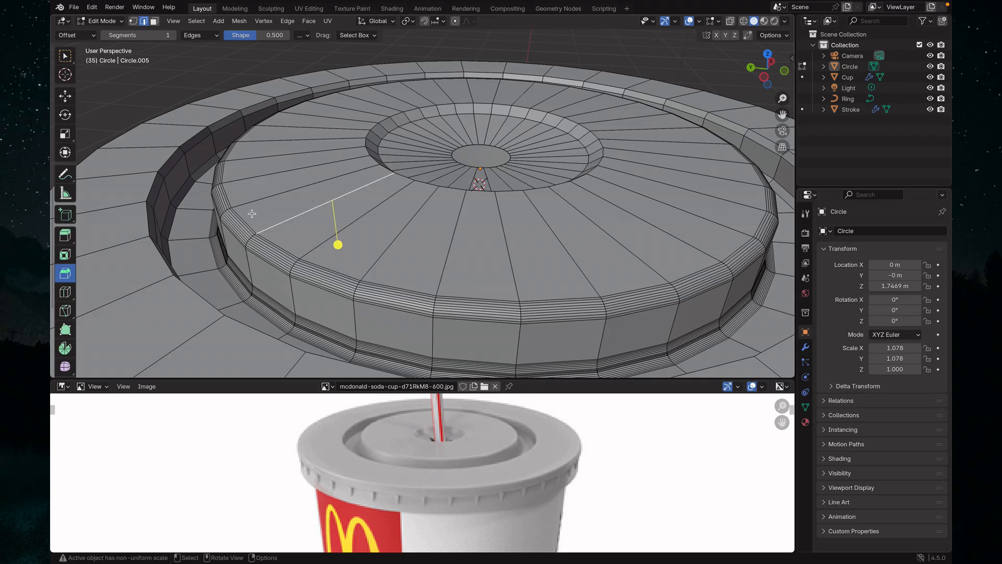
- Bevel the two edge loops along the upper edge of the groove's outer wall by about 0.0101 m with 6 segments
left_click(174, 168)
left_click(169, 158)
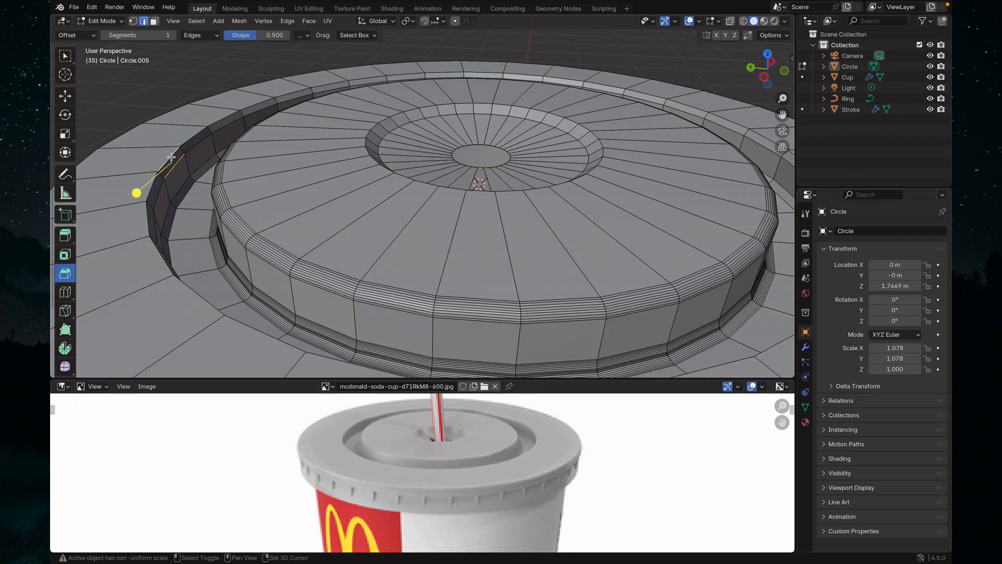
key("q")
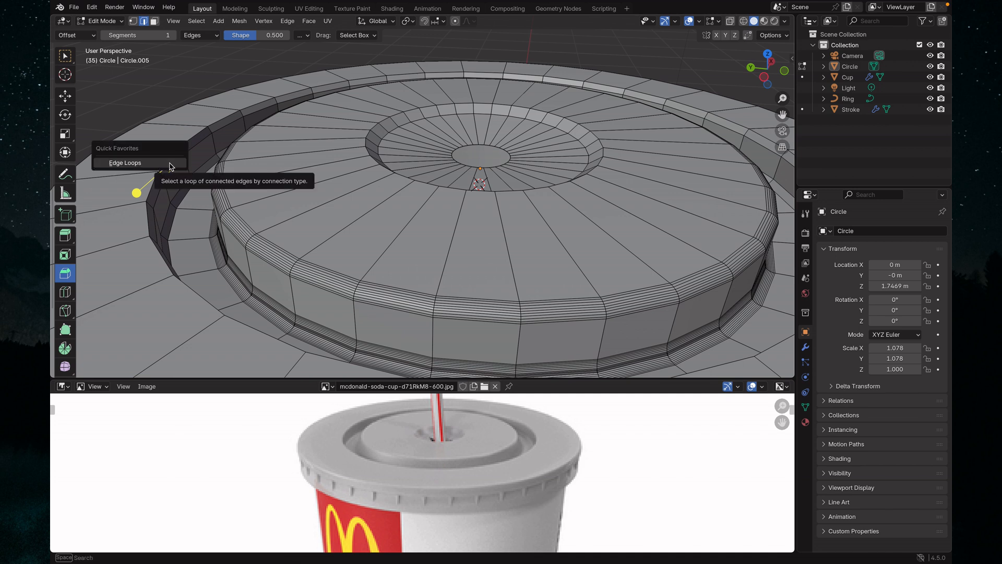
left_click(170, 164)
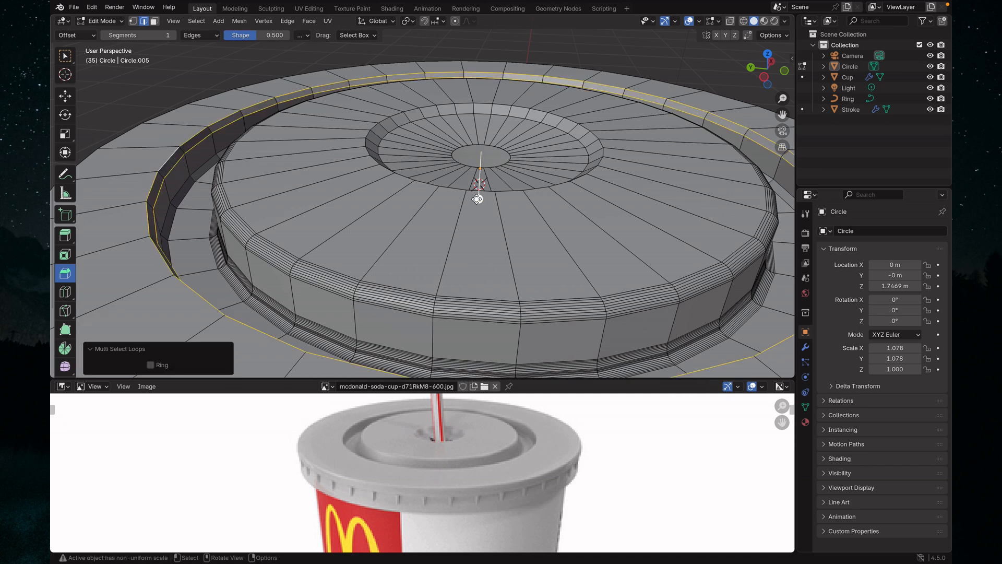
left_click_drag(478, 199, 477, 203)
scroll(477, 204, "up", 5)
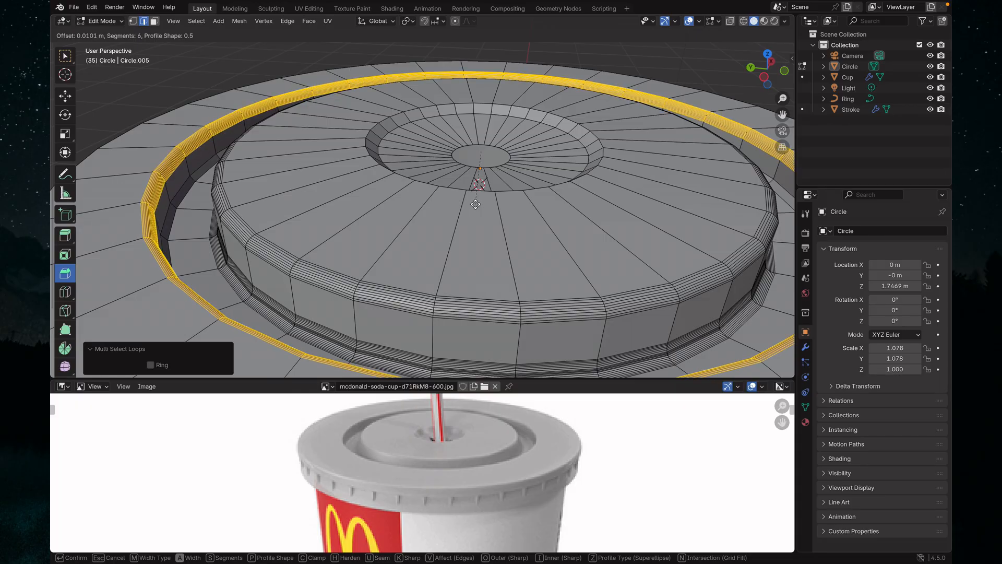
left_click(475, 204)
left_click(367, 212)
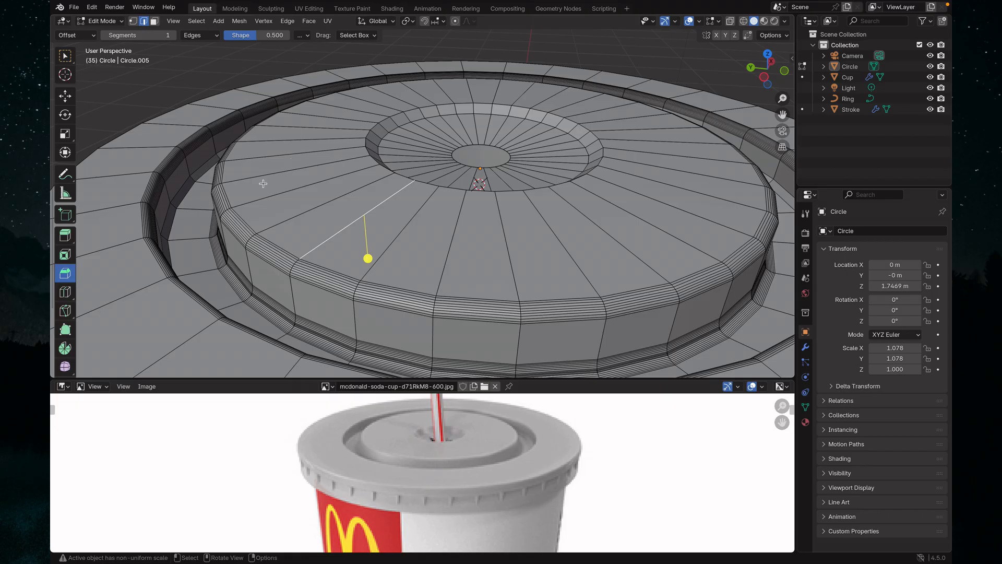
- Save the file and apply a multi-segment bevel to the two edge loops at the base of the groove's outer wall
left_click(182, 200)
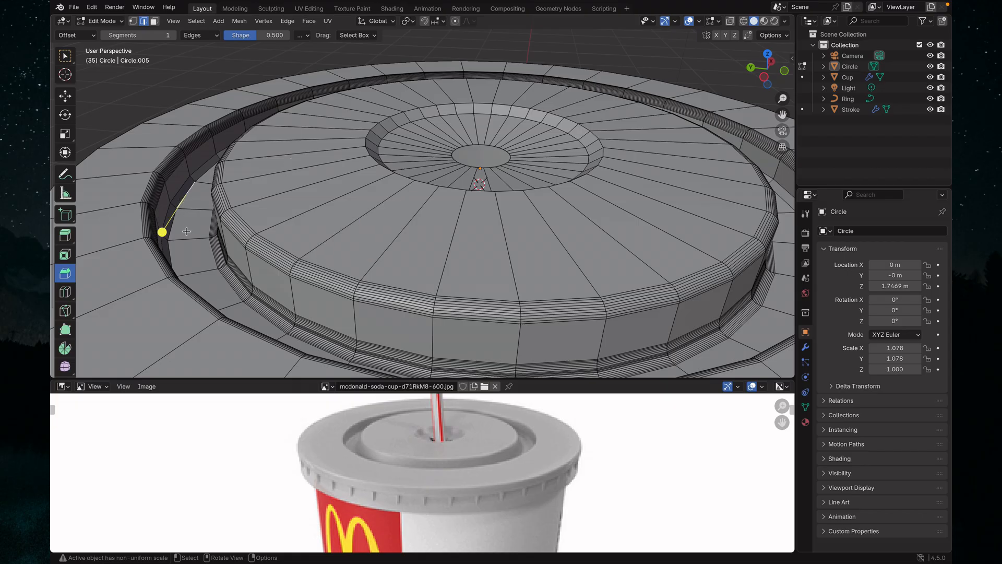
left_click(183, 186, "shift")
key("q")
left_click(156, 185)
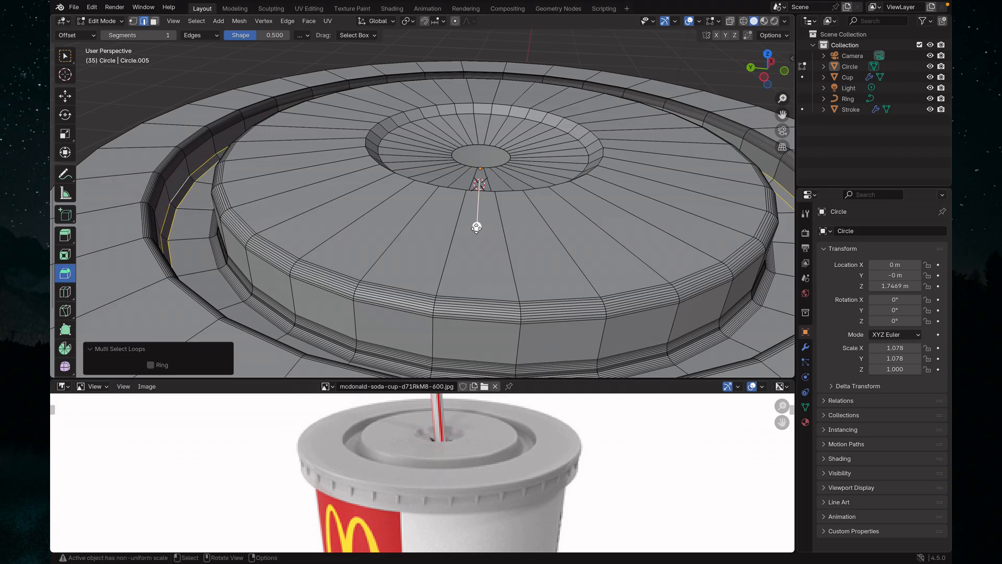
key("ctrl+s")
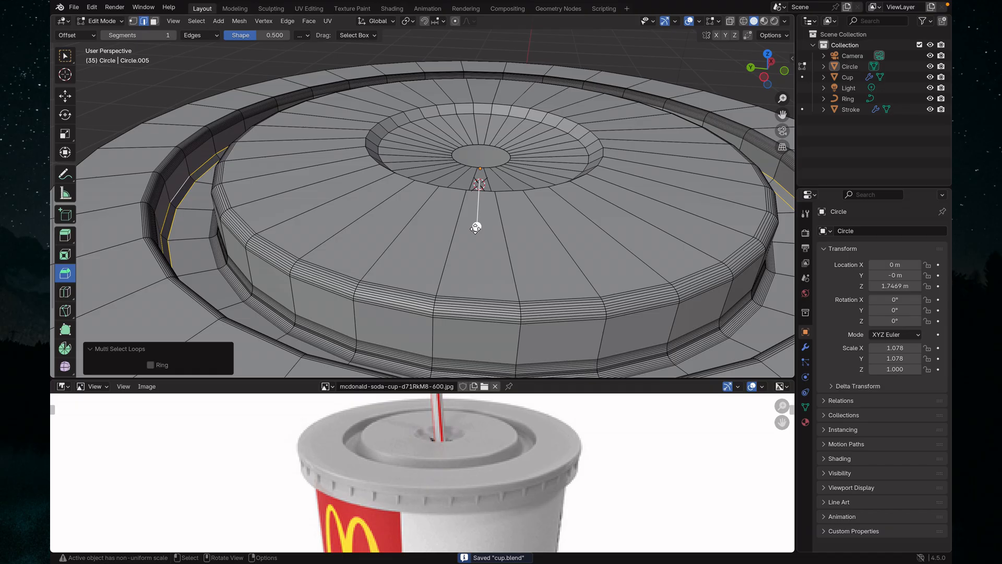
left_click_drag(476, 228, 476, 233)
scroll(476, 234, "up", 3)
scroll(476, 233, "up", 1)
left_click(370, 217)
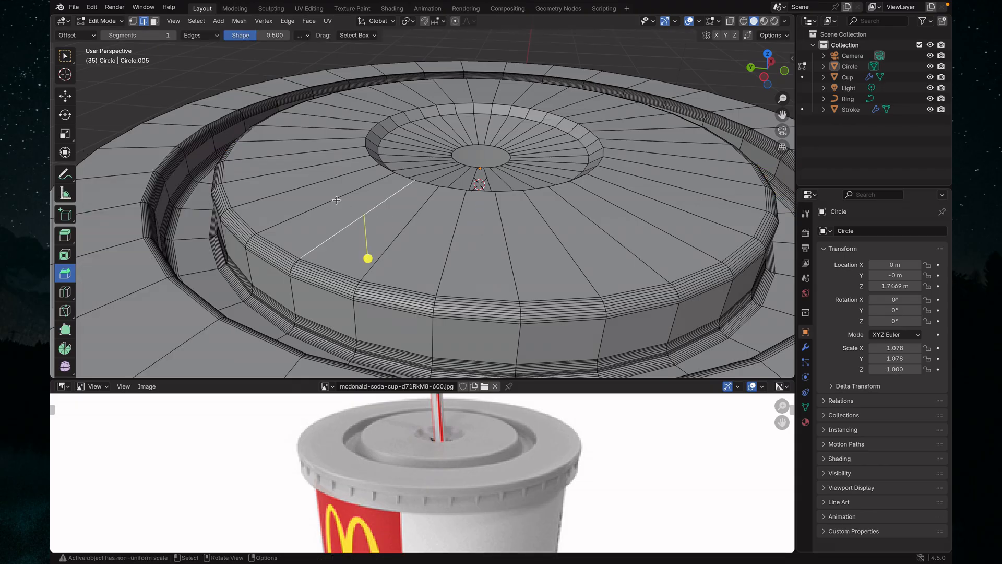
- Save the file and bevel the two edge loops around the lid's outer top rim by about 0.0148 m with 6 segments
scroll(336, 200, "down", 1)
scroll(336, 200, "down", 1)
middle_click_drag(315, 228, 321, 211)
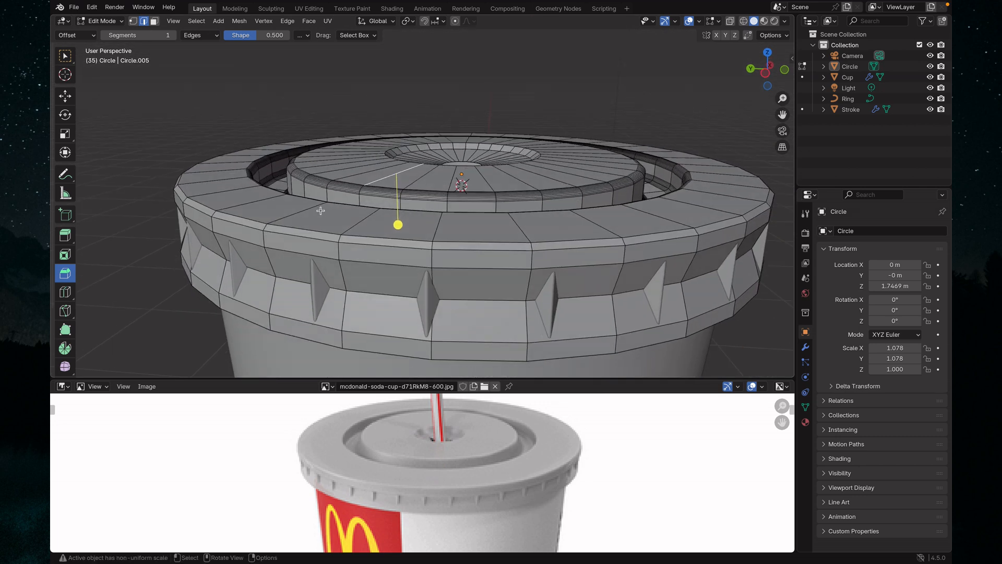
left_click(329, 233)
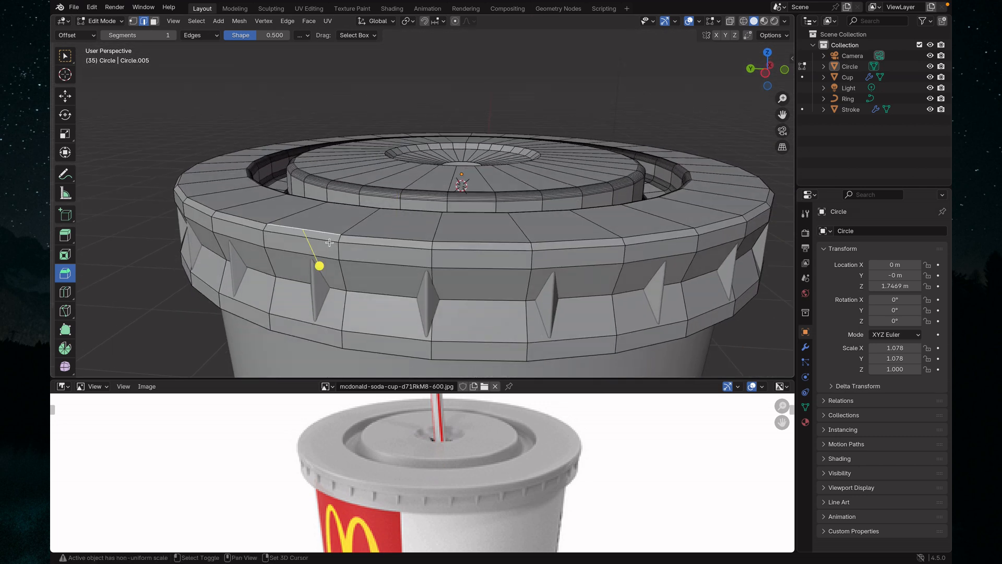
left_click(331, 242)
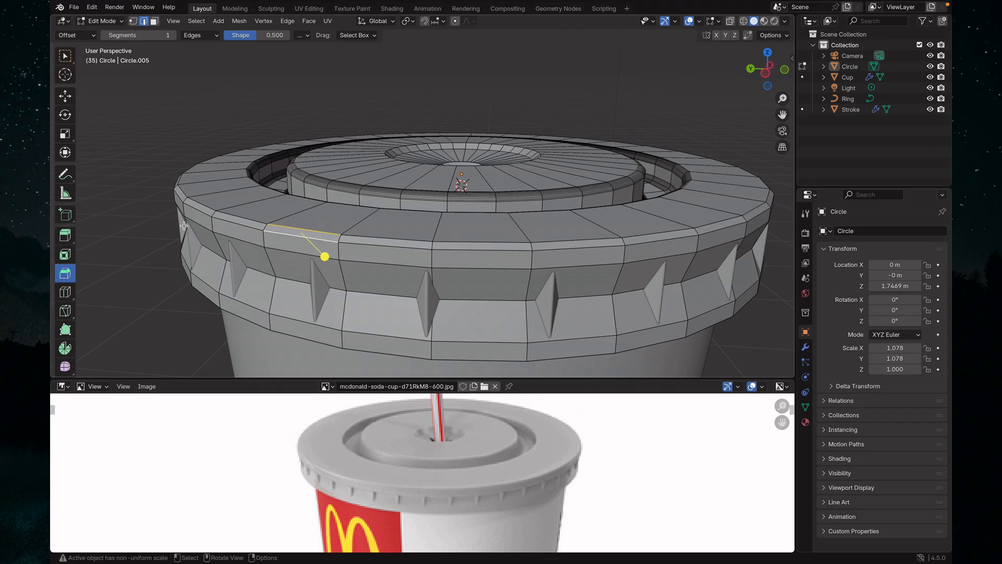
key("ctrl+s")
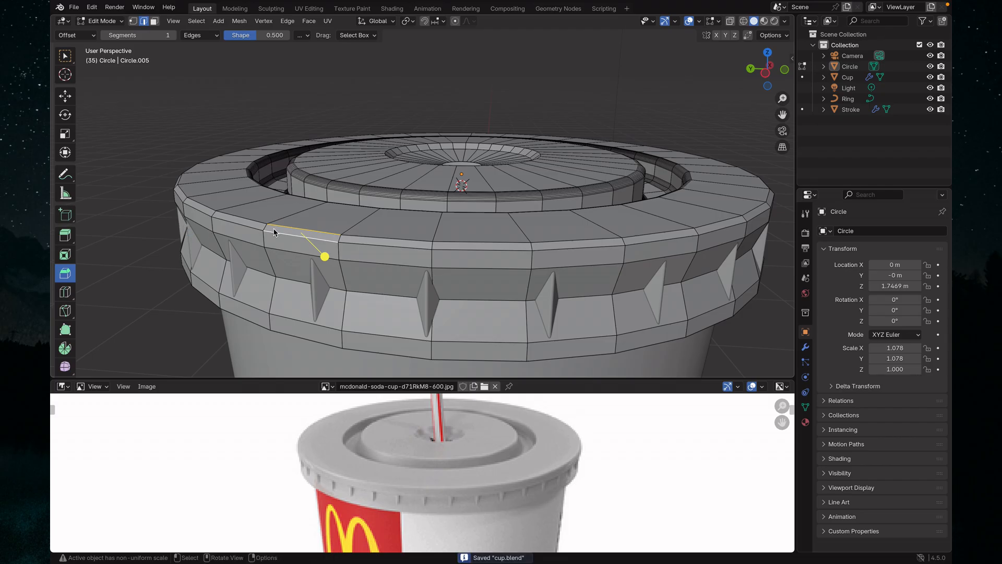
key("q")
left_click(244, 228)
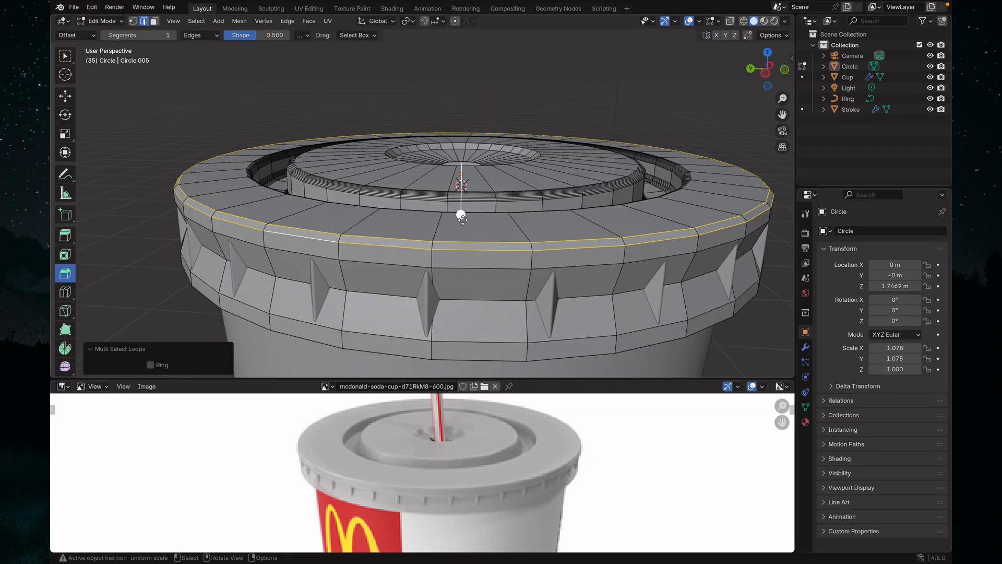
left_click_drag(460, 214, 460, 223)
scroll(461, 223, "up", 5)
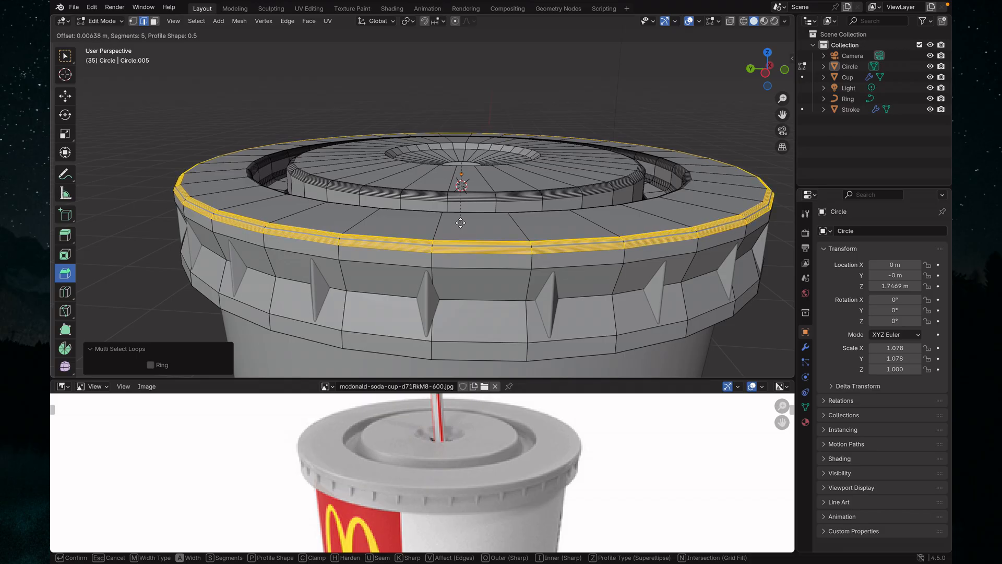
left_click_drag(461, 223, 460, 223)
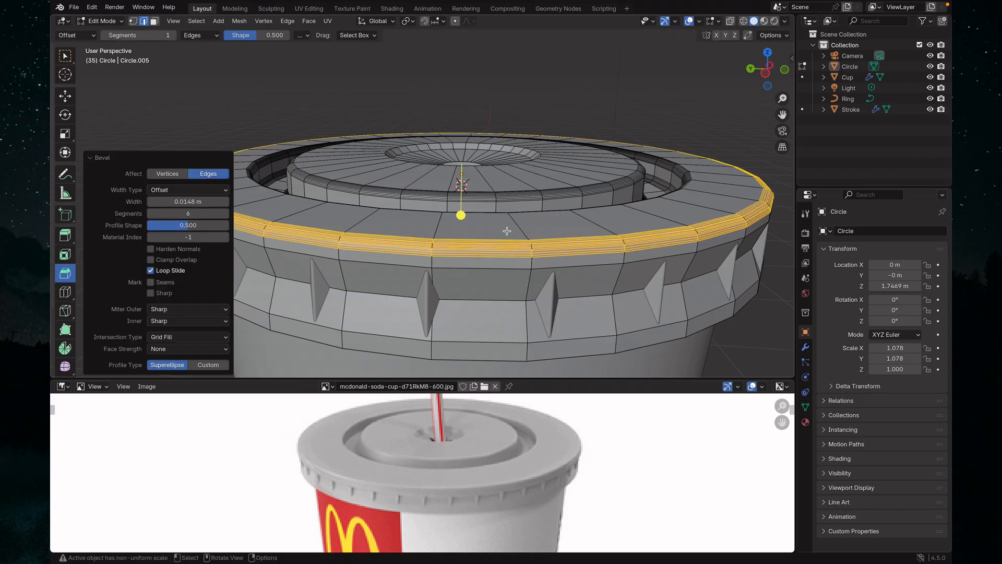
left_click(484, 230)
left_click(306, 276)
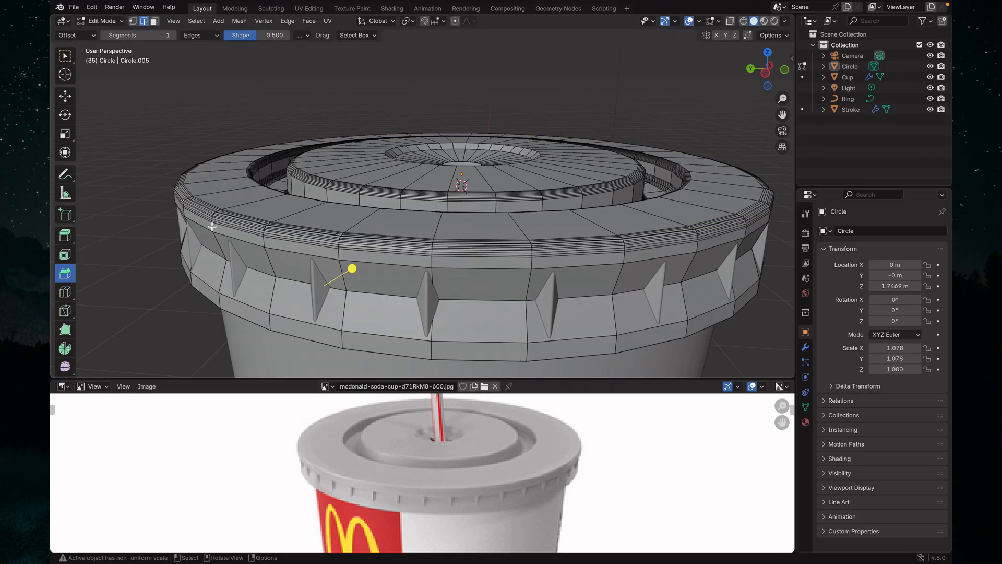
- Extrude the edge loop at the lid's bottom rim downward along Z by about 0.0114 m
middle_click_drag(405, 278, 407, 272)
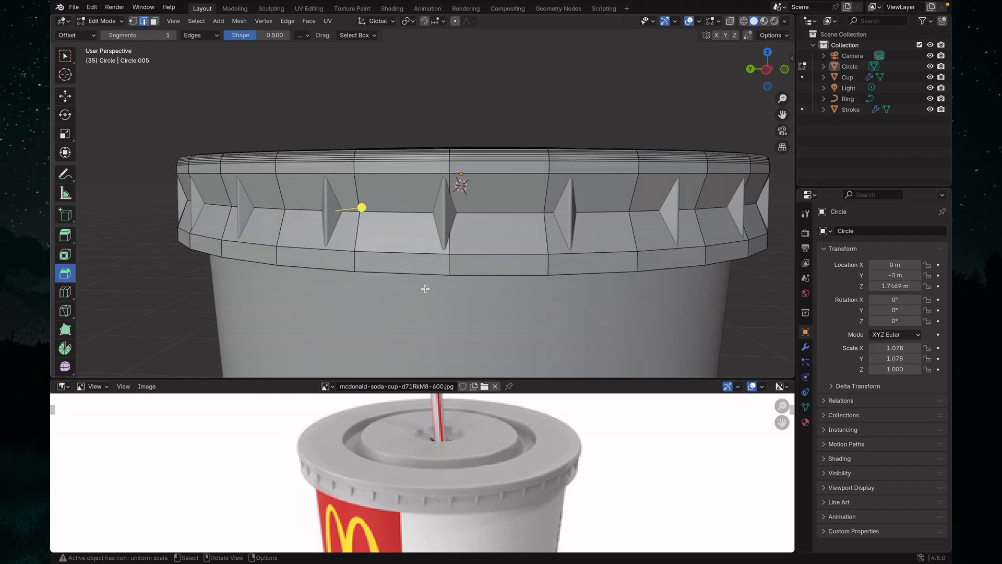
left_click(408, 273)
key("q")
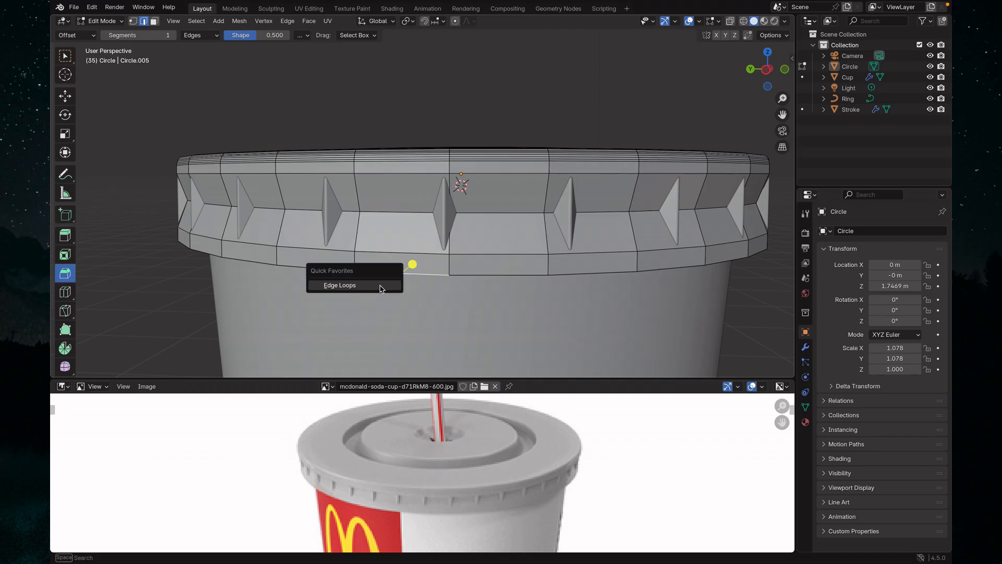
left_click(353, 286)
left_click(65, 55)
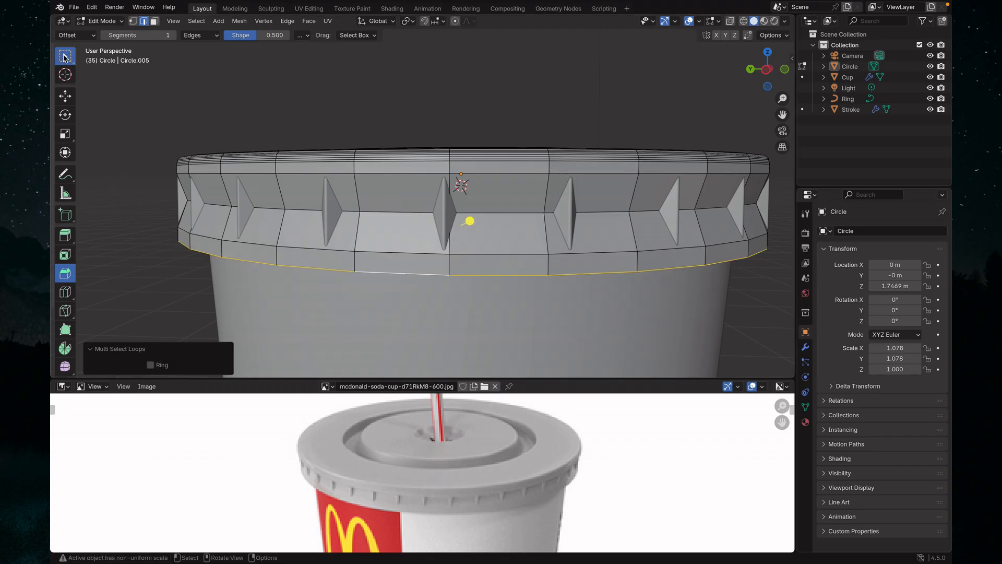
key("g")
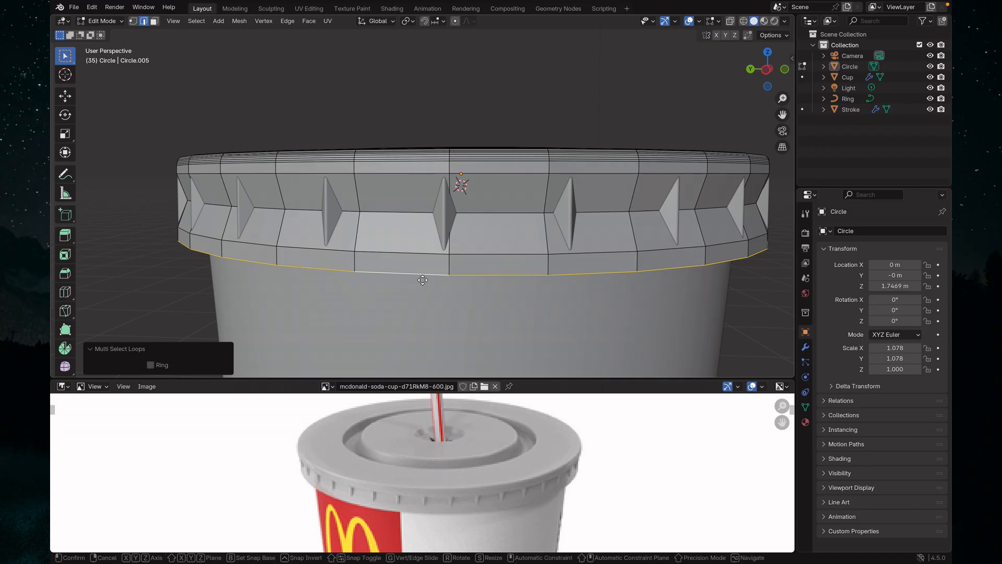
key("z")
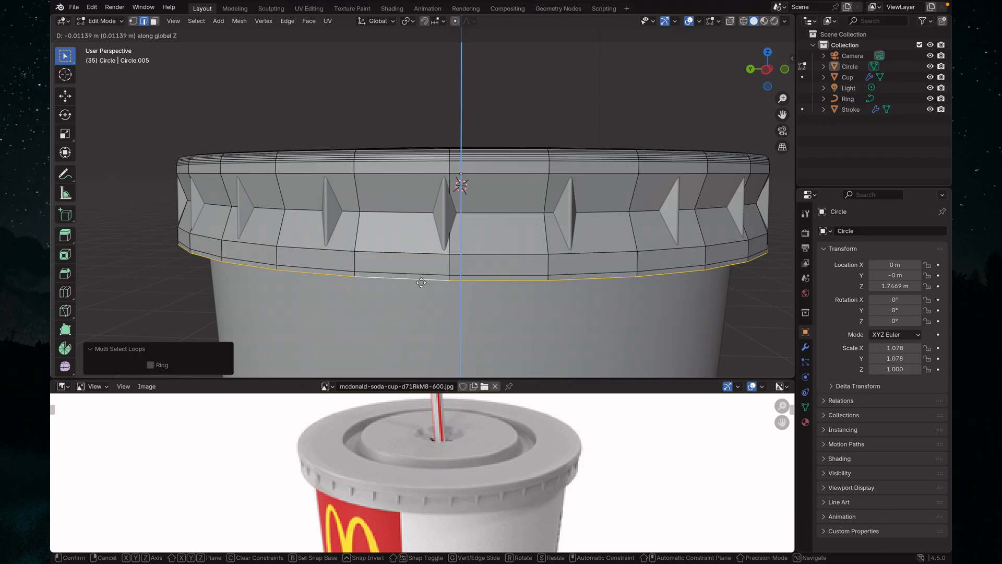
left_click(421, 283)
- Scale the extruded bottom loop inward to about 0.932 and check it with X-ray display
key("s")
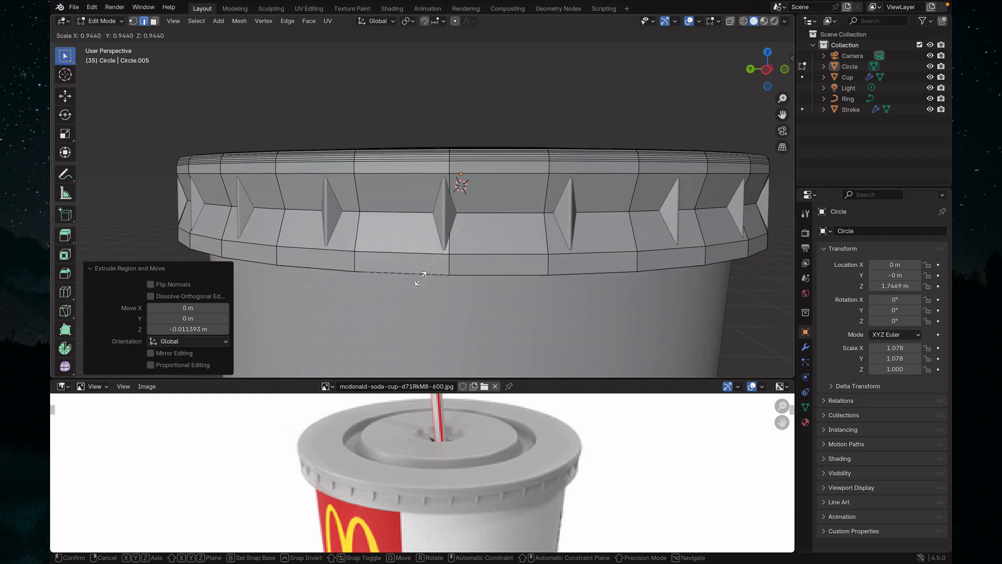
left_click(420, 277)
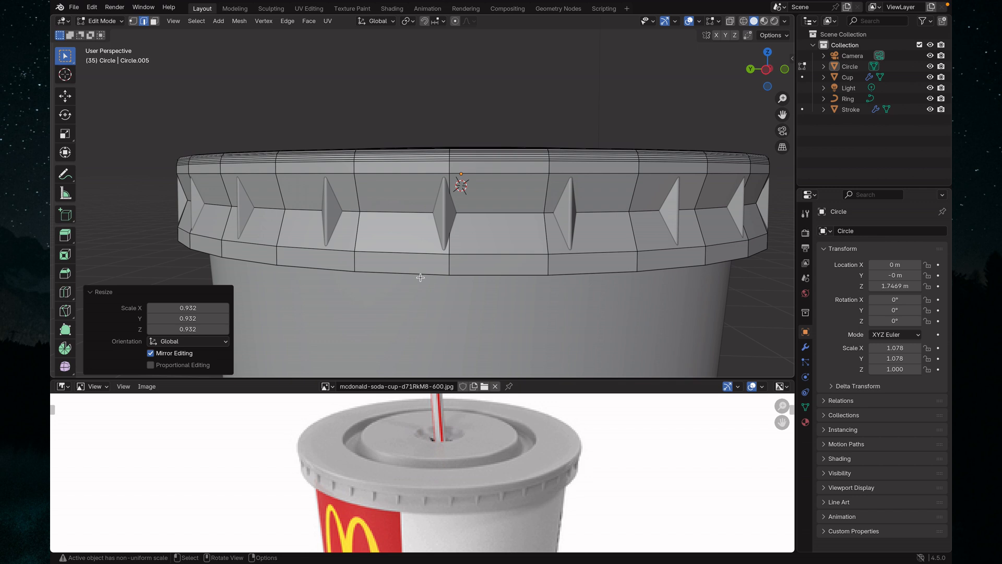
key("alt+z")
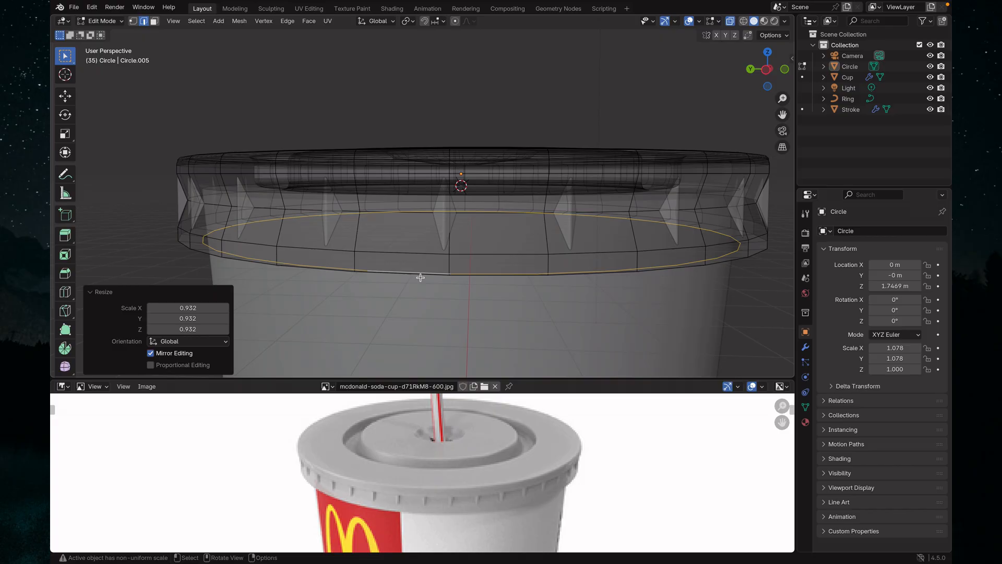
mouse_move(416, 264)
middle_mouse_down()
mouse_move(405, 306)
mouse_move(405, 296)
mouse_move(354, 320)
mouse_move(328, 275)
mouse_move(544, 309)
mouse_move(476, 301)
mouse_move(455, 291)
mouse_move(458, 272)
middle_mouse_up()
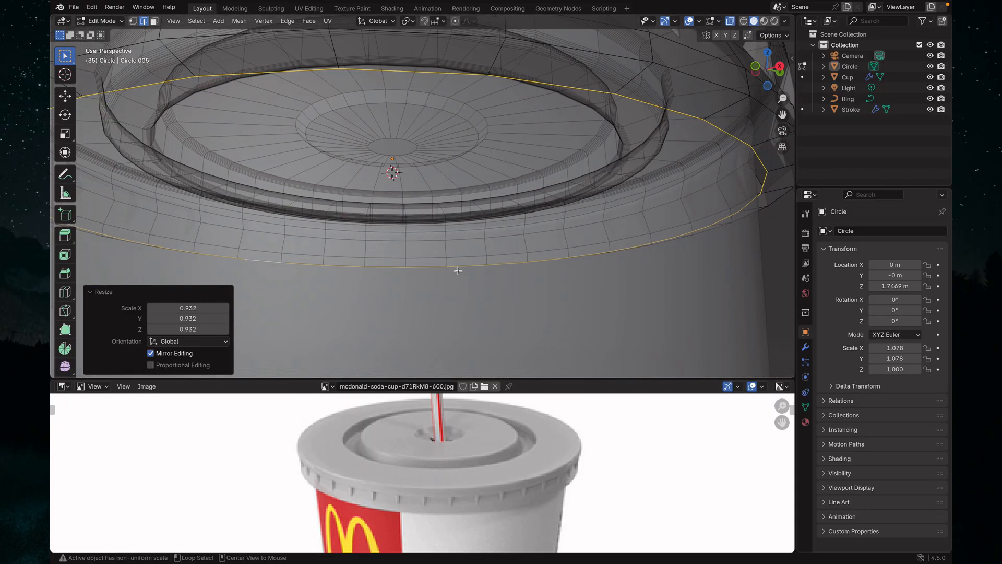
key("alt+z")
- Bevel the outer edge loop on the lid's underside by about 0.0059 m with 10 segments
middle_click_drag(581, 187, 578, 192)
left_click(542, 116)
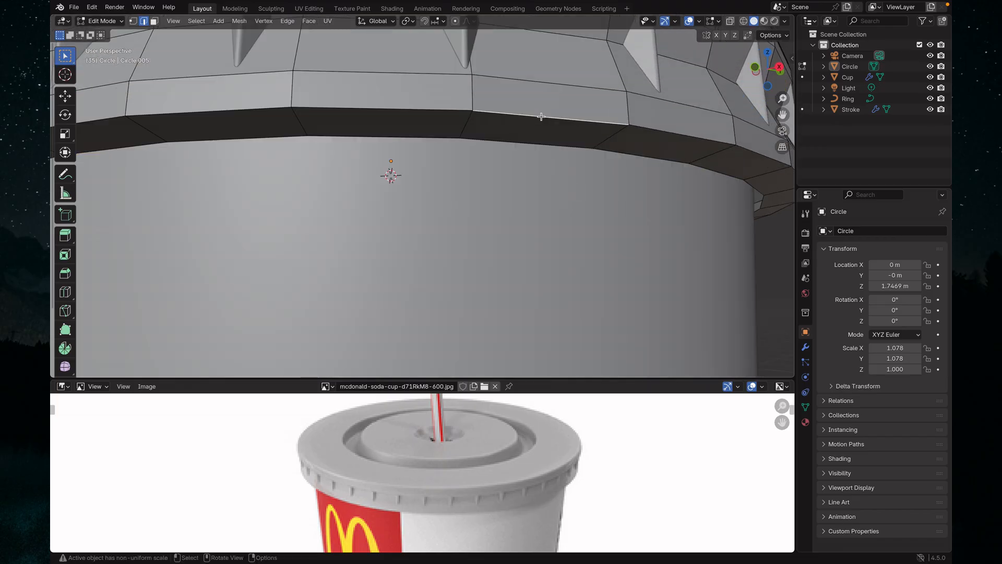
key("q")
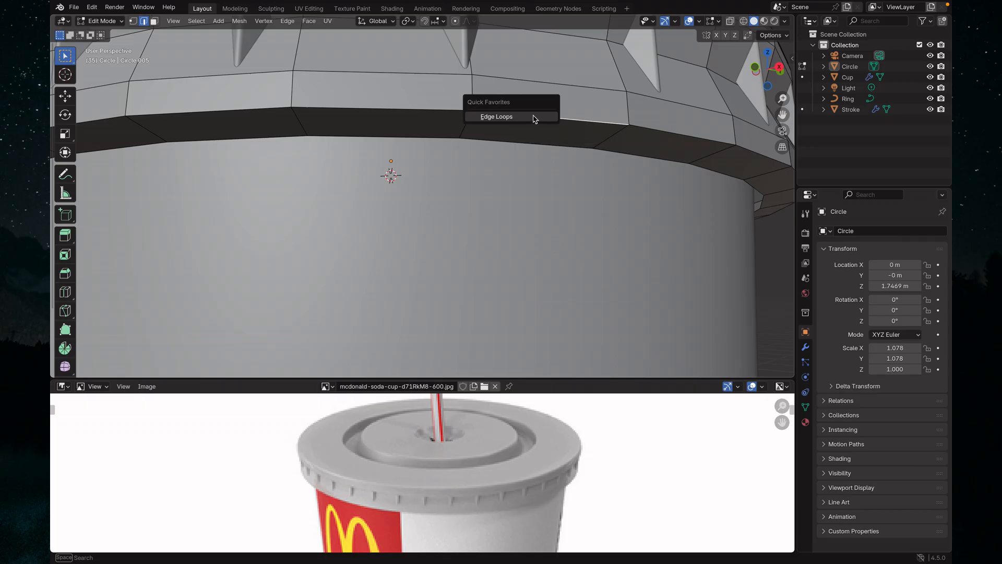
left_click(538, 116)
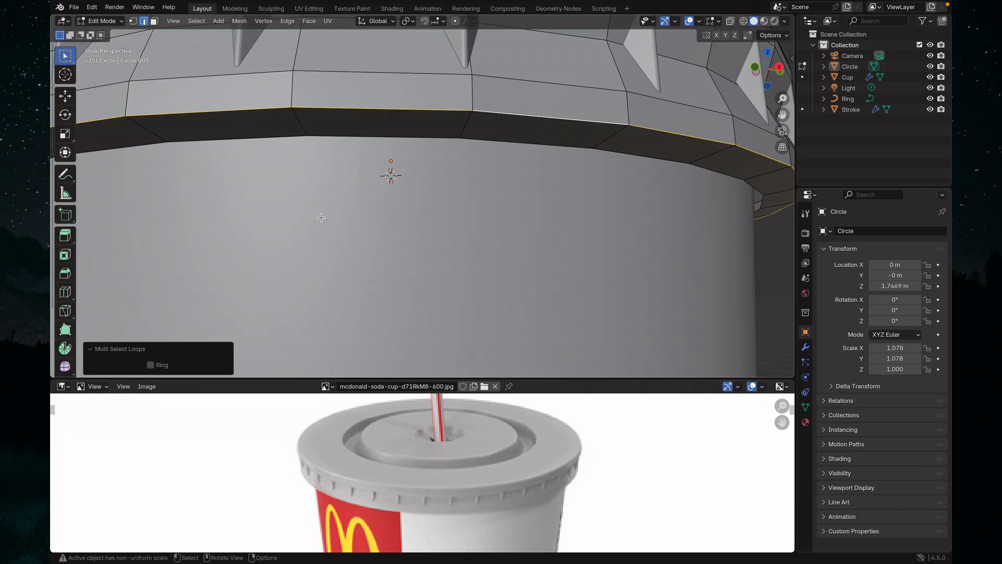
left_click(65, 273)
scroll(130, 271, "down", 2)
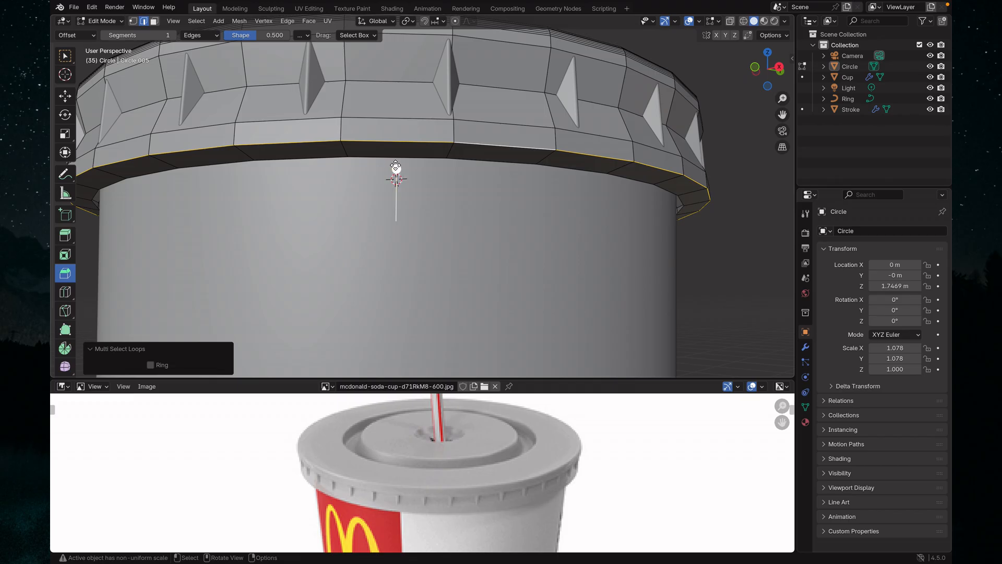
left_click_drag(396, 167, 396, 162)
scroll(396, 161, "up", 9)
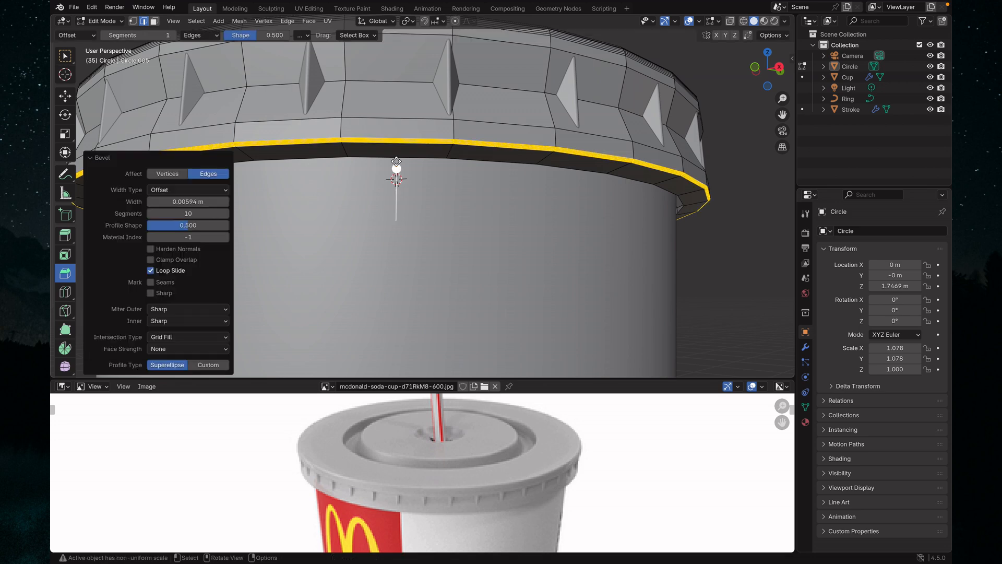
left_click(396, 162)
left_click(304, 184)
- Switch to Object Mode and examine the lid's rounded rim, groove and raised center from several angles
middle_click_drag(304, 185, 313, 238)
left_click(68, 56)
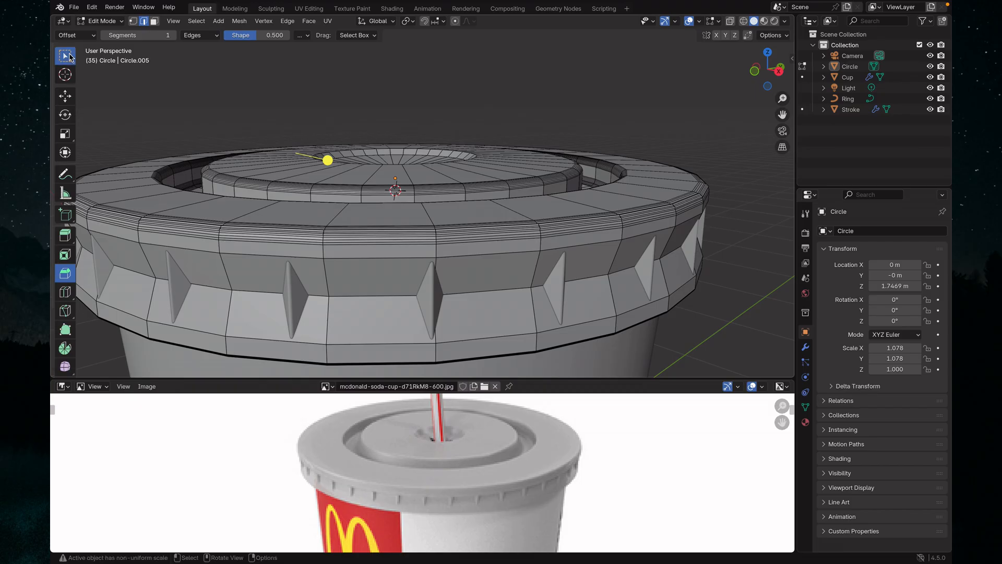
key("Tab")
scroll(329, 241, "down", 2)
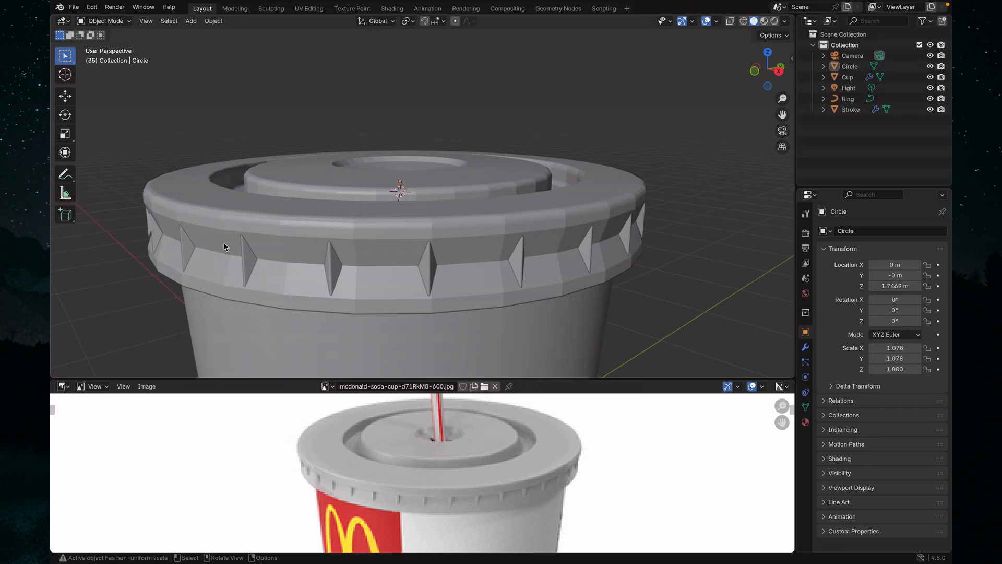
middle_click_drag(365, 236, 393, 256)
scroll(365, 250, "down", 2)
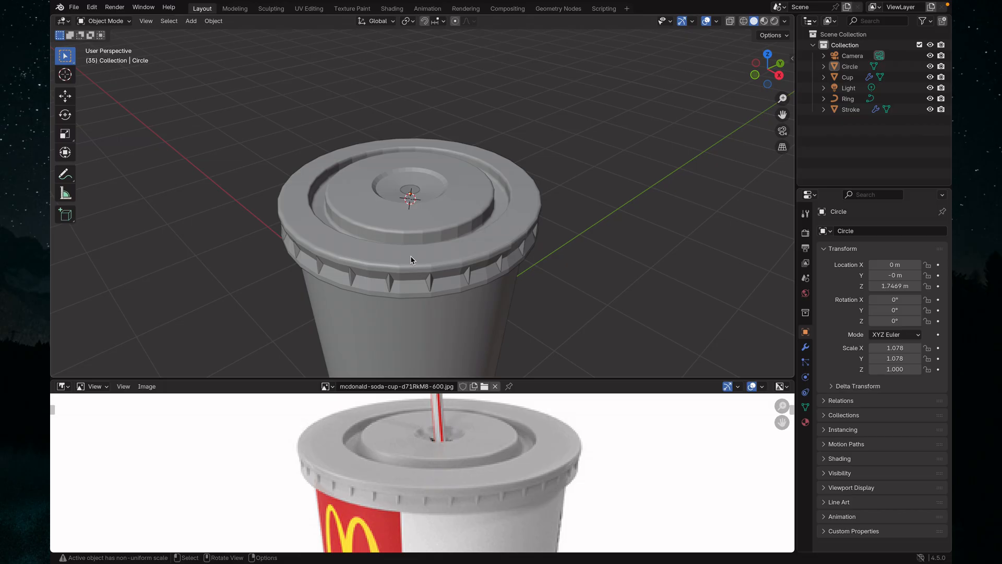
middle_click_drag(412, 256, 445, 246)
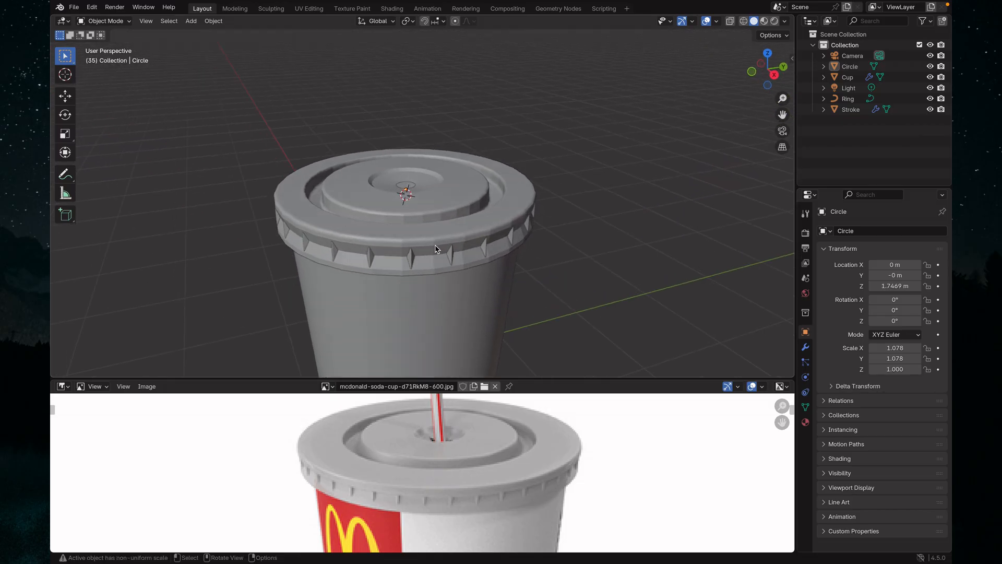
scroll(433, 240, "up", 4)
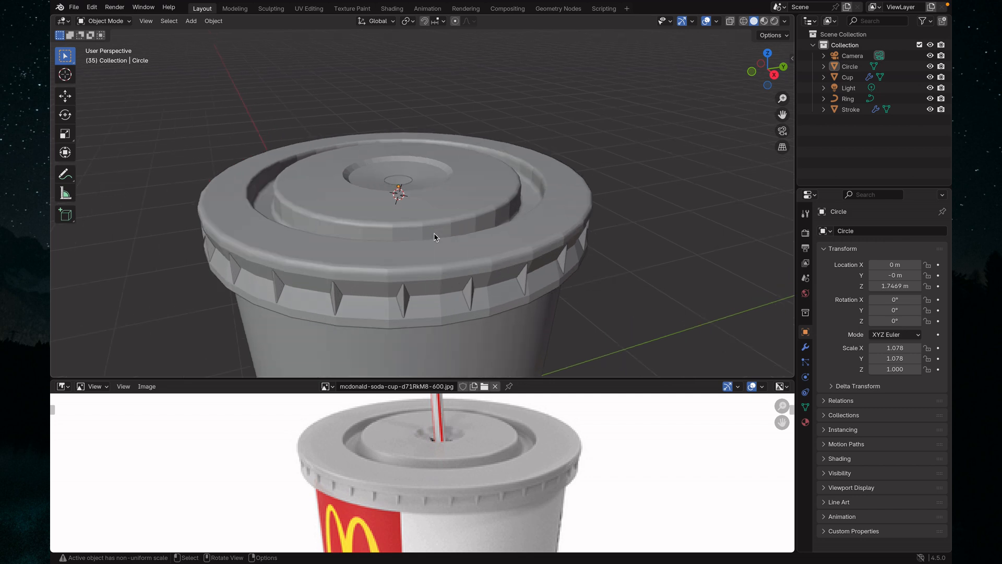
- Bevel two neighboring vertical edges on the raised center's side wall by about 0.0099 m with 8 segments
key("Tab")
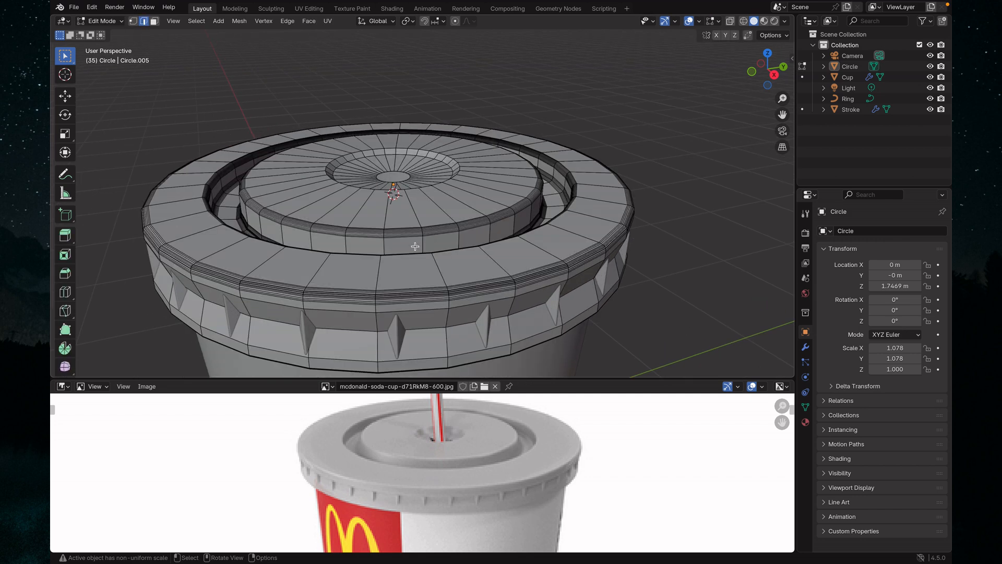
left_click(423, 243)
left_click(459, 240, "shift")
left_click(67, 274)
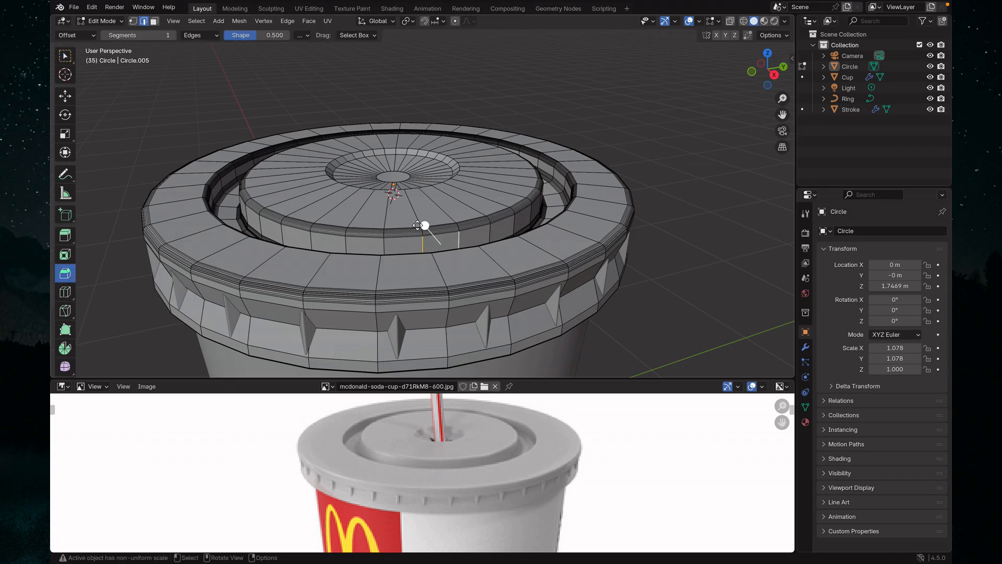
left_click_drag(425, 225, 423, 220)
scroll(423, 220, "up", 6)
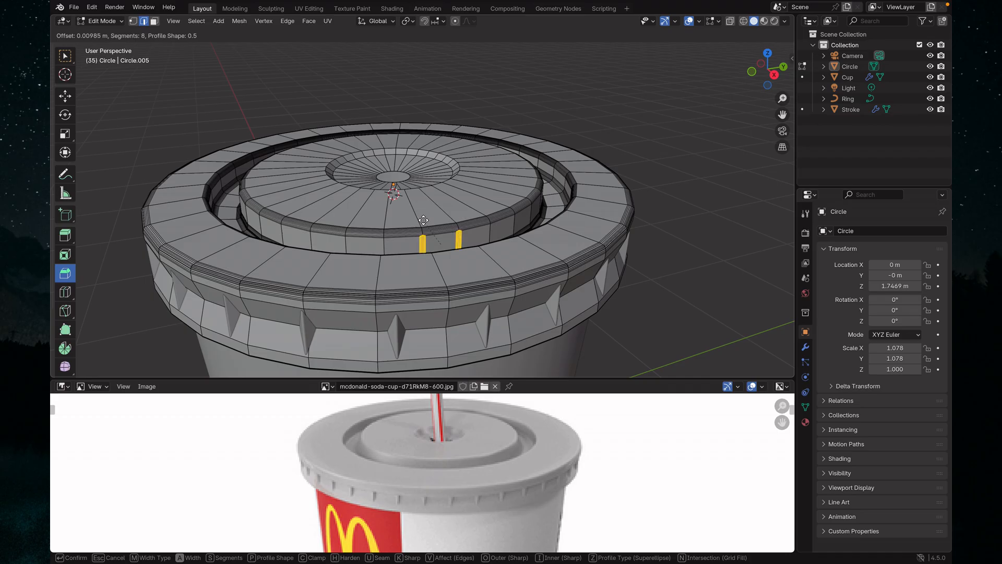
left_click(423, 221)
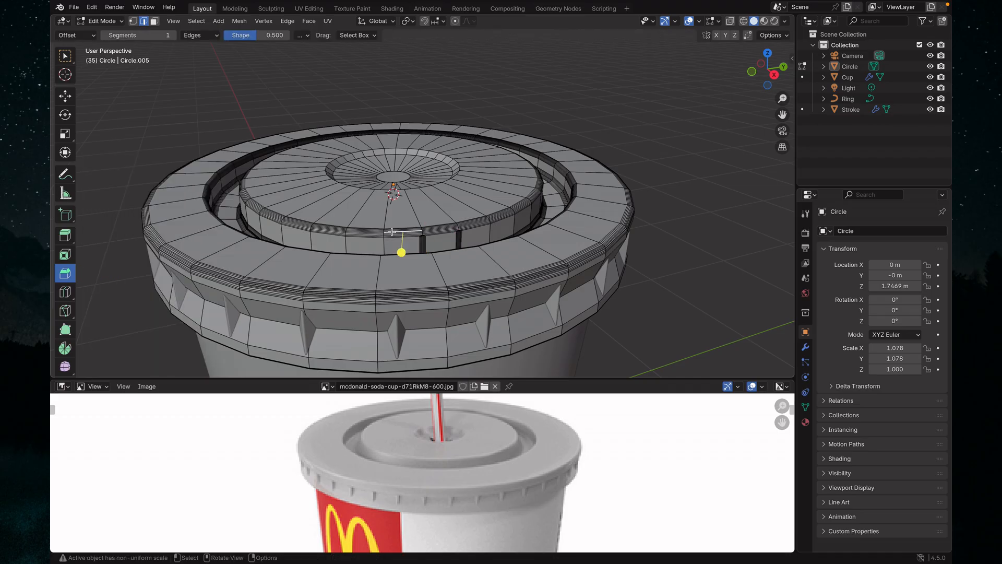
- Return to Object Mode and examine the lid's side walls and overall shading on the cup
key("Tab")
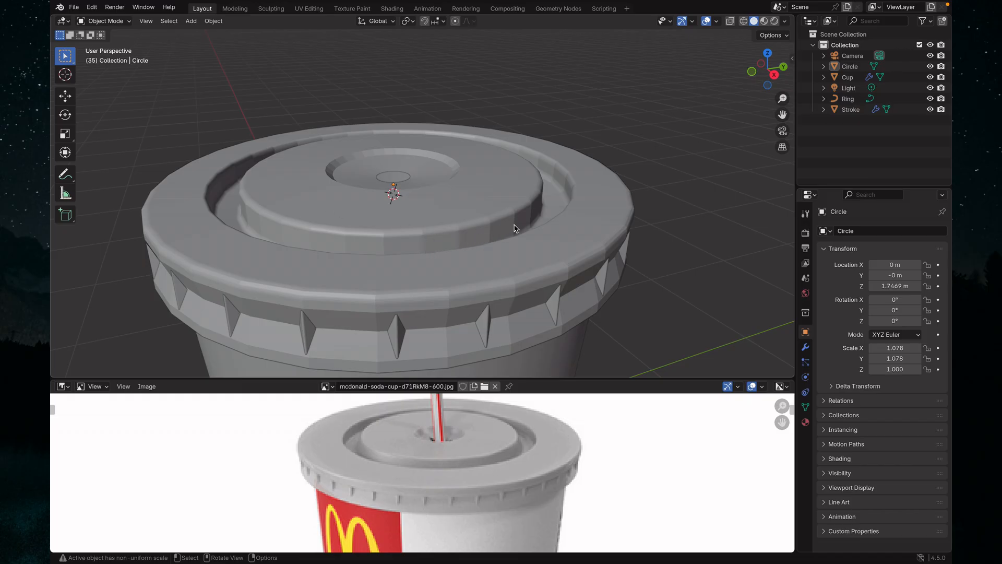
scroll(437, 246, "down", 4)
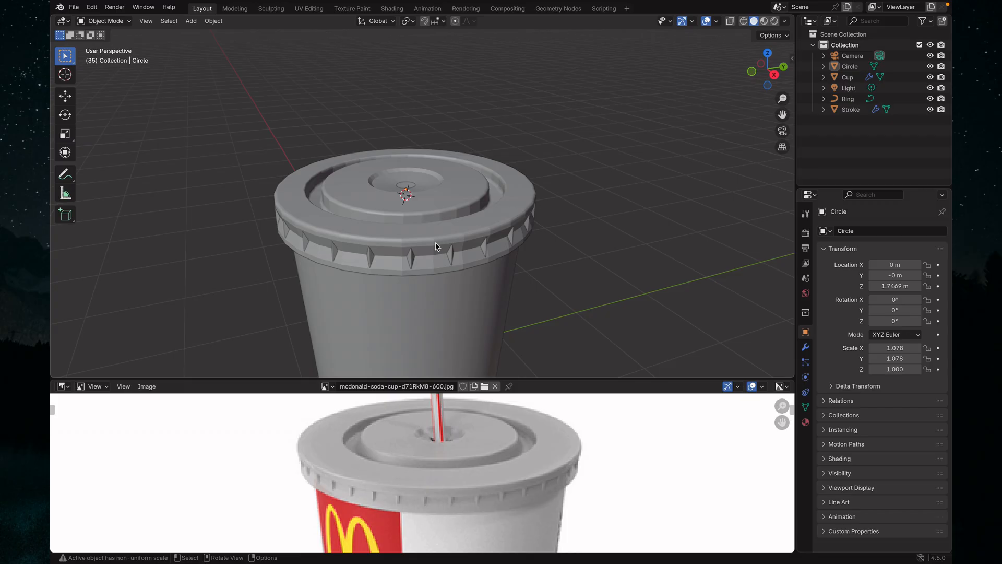
scroll(438, 247, "up", 4)
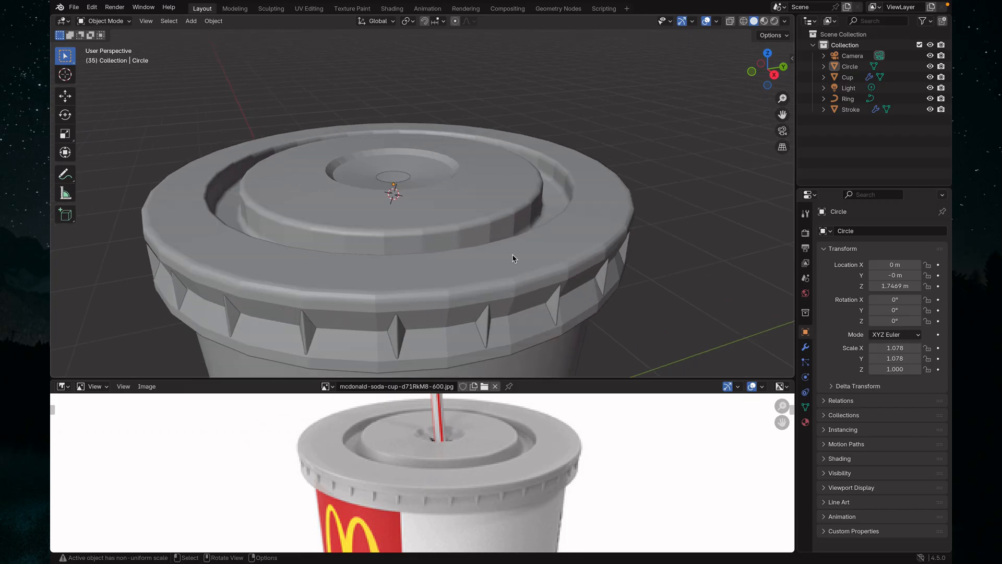
middle_click_drag(527, 258, 429, 265, "shift")
scroll(428, 267, "down", 3)
scroll(428, 267, "down", 2)
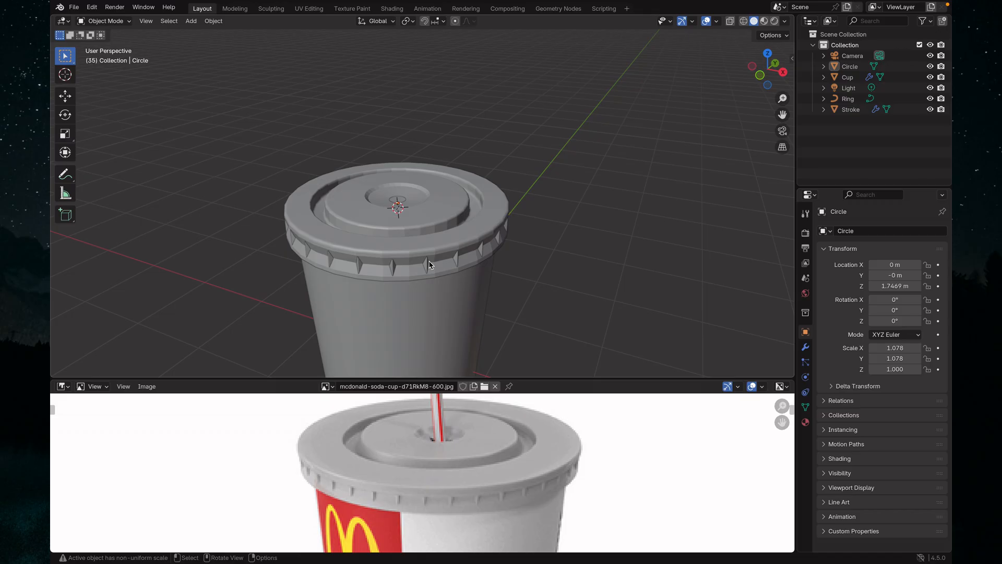
scroll(430, 265, "up", 1)
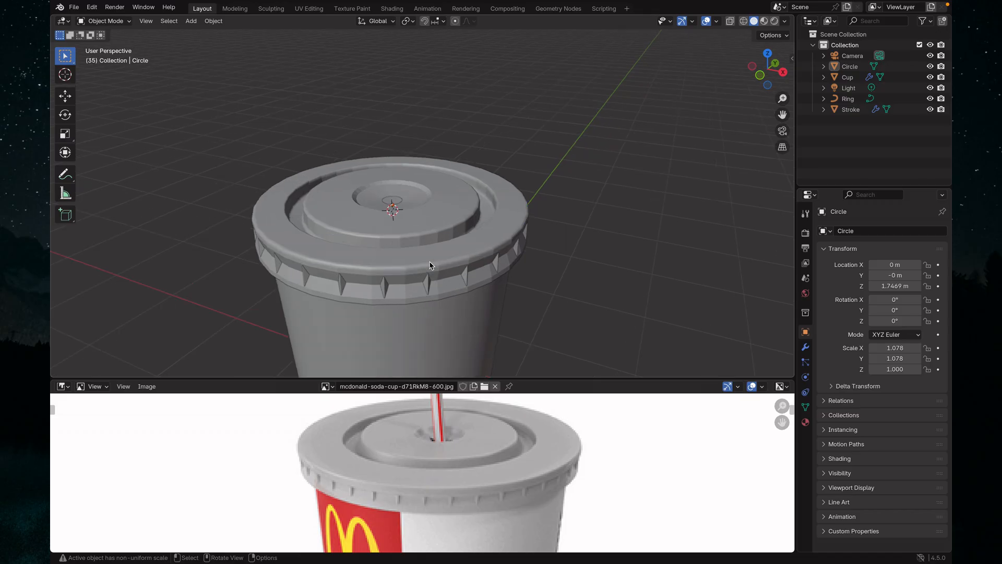
mouse_move(411, 282)
middle_mouse_down()
mouse_move(436, 262)
mouse_move(409, 283)
mouse_move(416, 278)
middle_mouse_up()
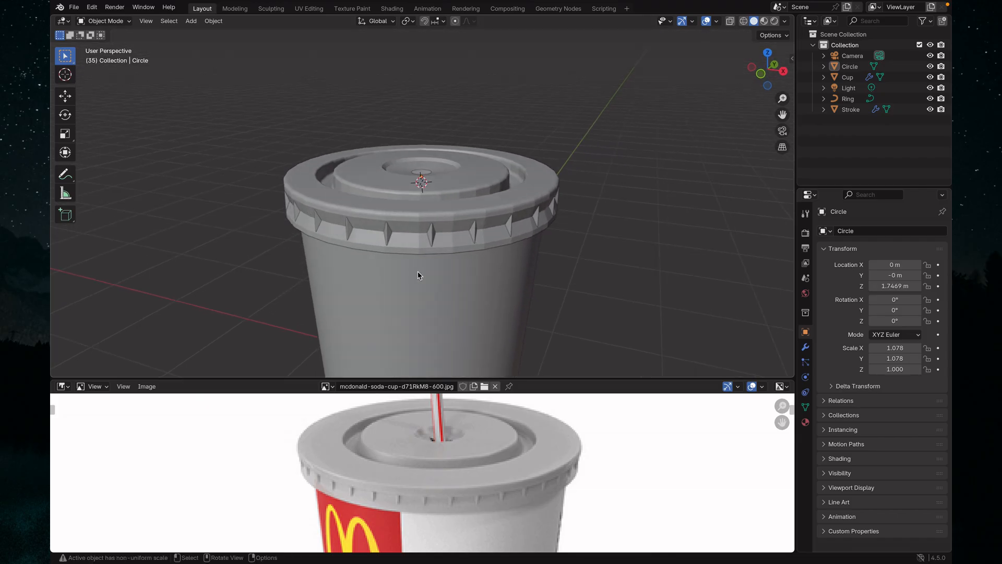
scroll(472, 249, "up", 1)
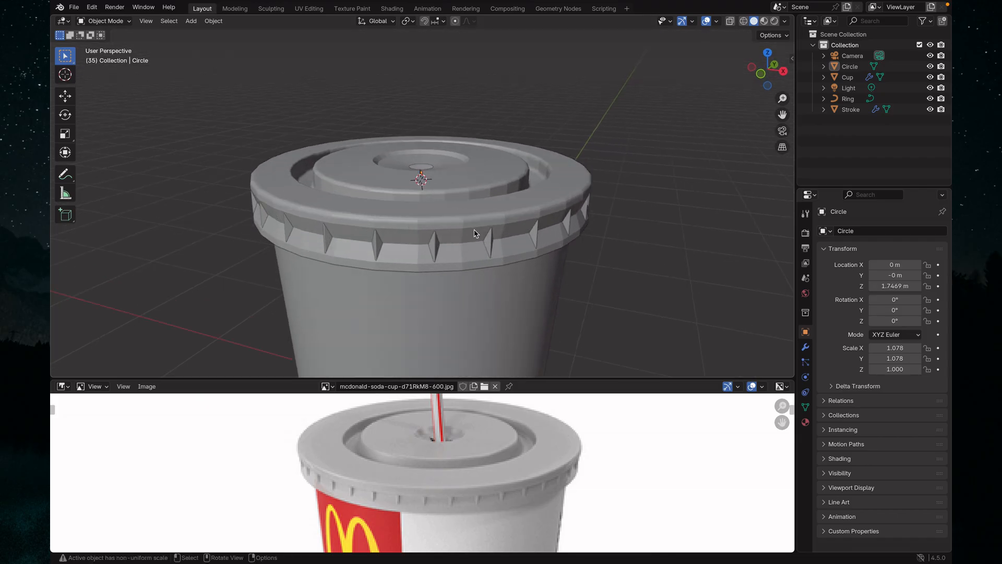